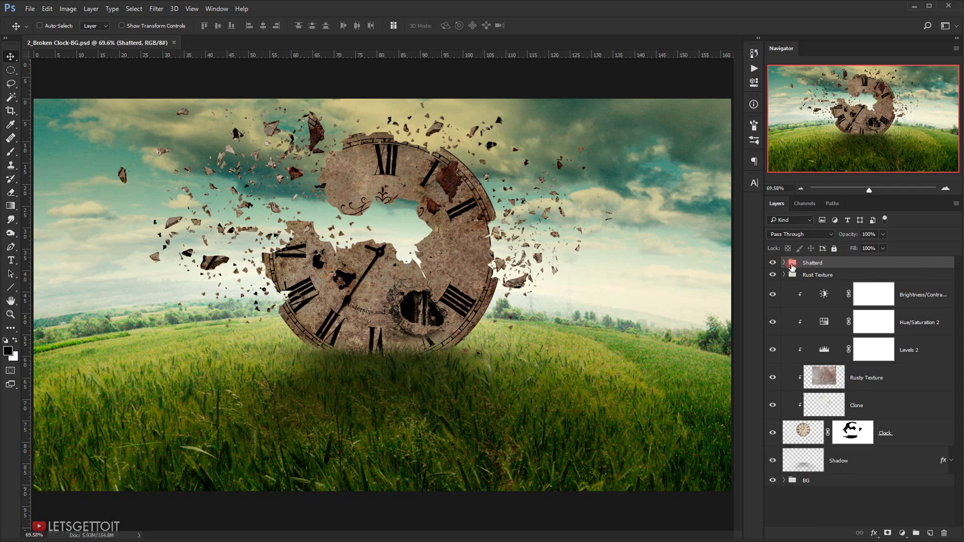
Toggle the visibility of the Shatterd group to compare the image with and without the broken fragments
{"action": "left_click", "coordinate": [773, 263]}
{"action": "left_click", "coordinate": [773, 263]}
{"action": "left_click", "coordinate": [772, 264]}
{"action": "left_click", "coordinate": [772, 264]}
Create a new empty layer above the Shatterd group
{"action": "left_click", "coordinate": [844, 471]}
{"action": "left_click", "coordinate": [933, 534]}
{"action": "left_click", "coordinate": [850, 272]}
Start a Pen path at the top corner of the clock's IIII numeral and trace a curved segment along its inner edge
{"action": "scroll", "coordinate": [431, 260], "scroll_direction": "up", "scroll_amount": 3}
{"action": "left_click_drag", "start_coordinate": [431, 260], "coordinate": [453, 363]}
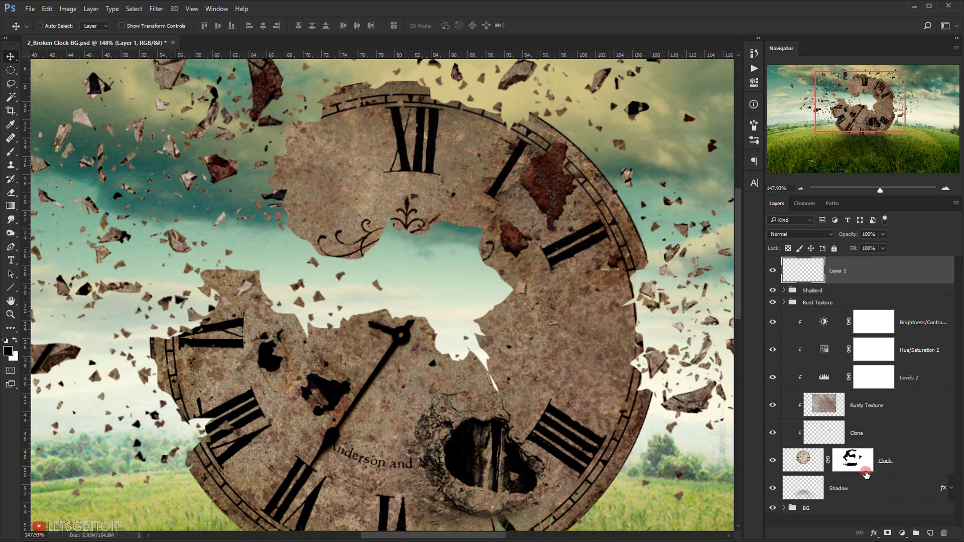
{"action": "left_click_drag", "start_coordinate": [557, 216], "coordinate": [460, 195]}
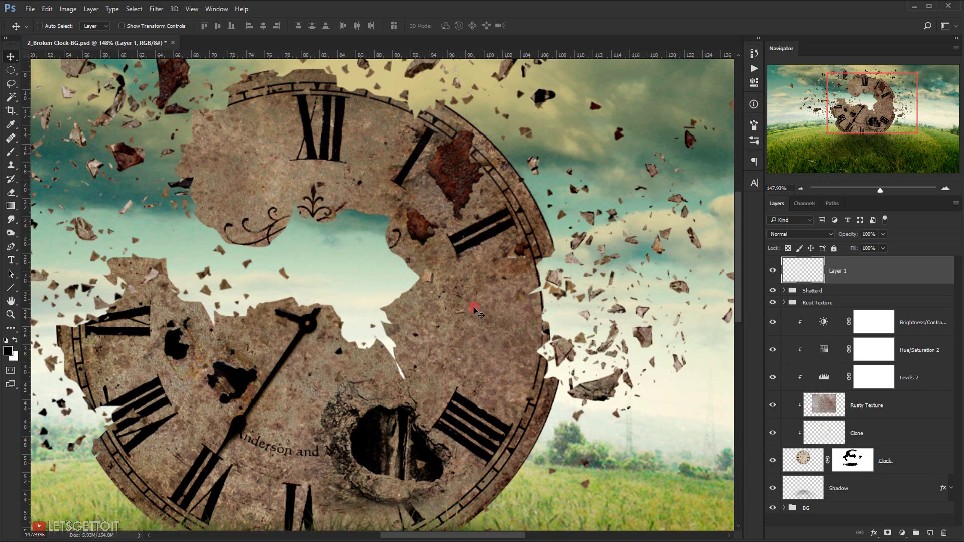
{"action": "left_click", "coordinate": [11, 247]}
{"action": "scroll", "coordinate": [454, 425], "scroll_direction": "up", "scroll_amount": 5}
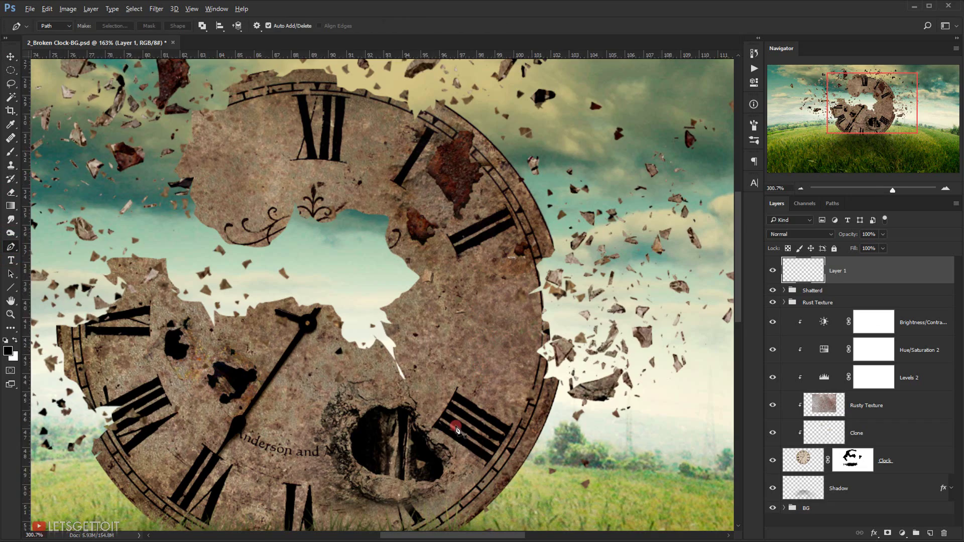
{"action": "left_click_drag", "start_coordinate": [488, 346], "coordinate": [429, 450]}
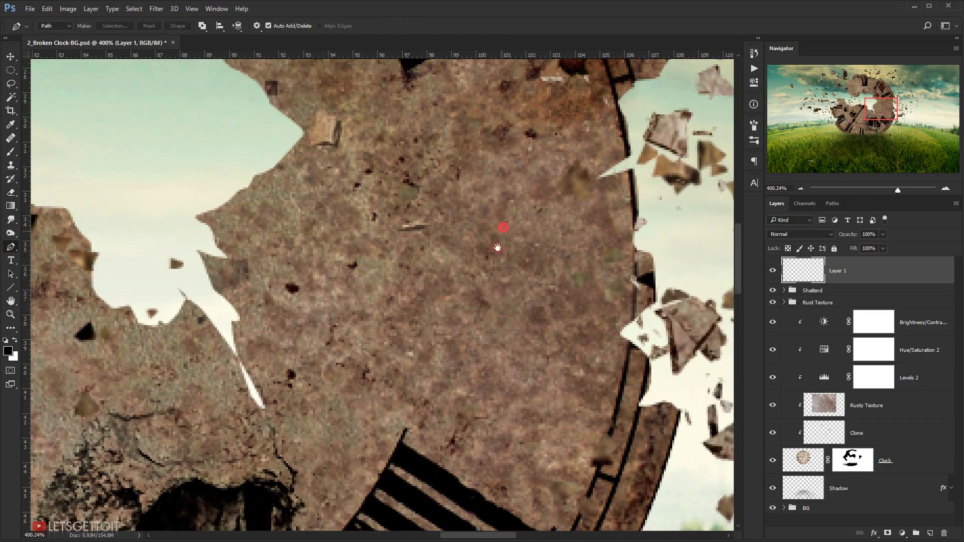
{"action": "scroll", "coordinate": [490, 291], "scroll_direction": "down", "scroll_amount": 3}
{"action": "left_click_drag", "start_coordinate": [491, 361], "coordinate": [490, 333]}
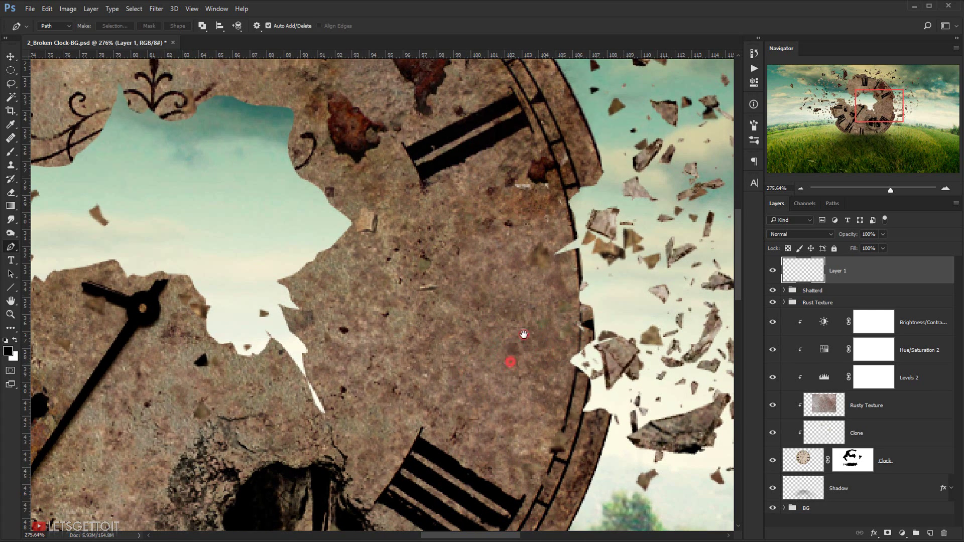
{"action": "left_click_drag", "start_coordinate": [524, 334], "coordinate": [572, 251]}
{"action": "scroll", "coordinate": [479, 368], "scroll_direction": "up", "scroll_amount": 4}
{"action": "left_click_drag", "start_coordinate": [504, 354], "coordinate": [486, 313]}
{"action": "left_click", "coordinate": [480, 253]}
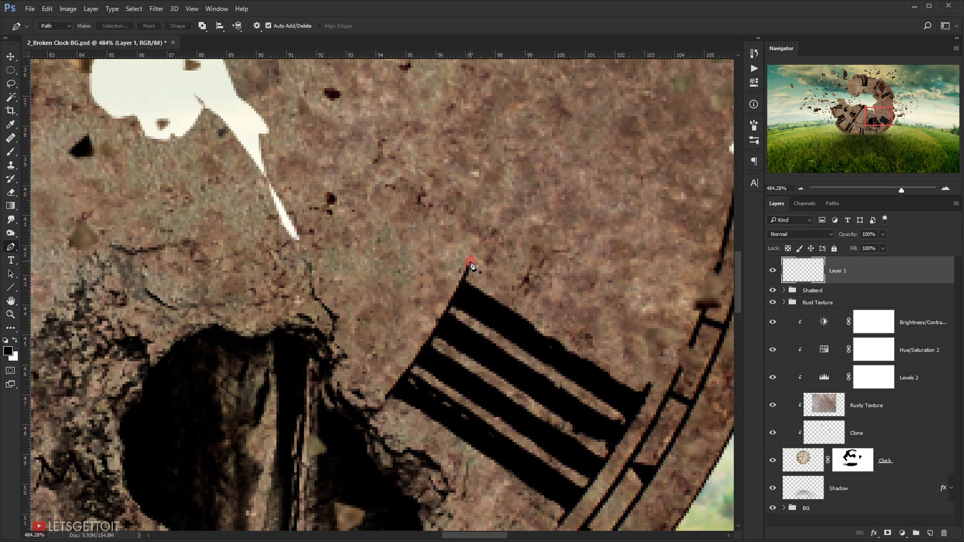
{"action": "left_click", "coordinate": [469, 264]}
{"action": "left_click_drag", "start_coordinate": [408, 375], "coordinate": [375, 404]}
{"action": "left_click_drag", "start_coordinate": [407, 373], "coordinate": [404, 373]}
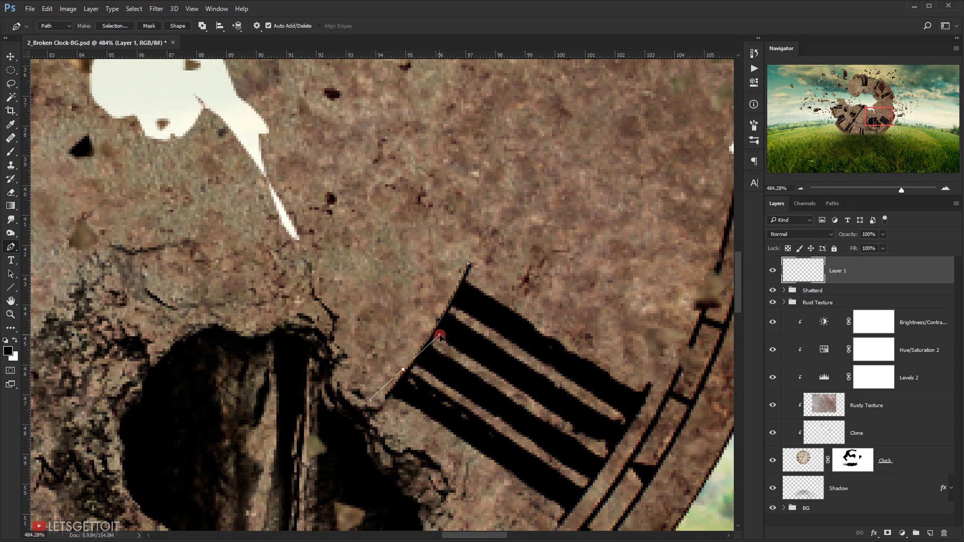
Continue the Pen path along the bars of the IIII numeral, following the gaps between them
{"action": "scroll", "coordinate": [416, 367], "scroll_direction": "up", "scroll_amount": 5}
{"action": "left_click_drag", "start_coordinate": [469, 317], "coordinate": [266, 286]}
{"action": "left_click", "coordinate": [511, 472]}
{"action": "left_click_drag", "start_coordinate": [555, 412], "coordinate": [570, 387]}
{"action": "left_click", "coordinate": [593, 353]}
{"action": "left_click", "coordinate": [589, 348]}
{"action": "mouse_move", "coordinate": [591, 355]}
{"action": "left_mouse_down"}
{"action": "mouse_move", "coordinate": [567, 402]}
{"action": "mouse_move", "coordinate": [563, 357]}
{"action": "left_mouse_up"}
{"action": "left_click", "coordinate": [581, 361]}
{"action": "left_click_drag", "start_coordinate": [456, 303], "coordinate": [534, 367]}
{"action": "left_click", "coordinate": [536, 355]}
{"action": "left_click", "coordinate": [373, 250]}
{"action": "left_click", "coordinate": [353, 286]}
{"action": "left_click_drag", "start_coordinate": [626, 465], "coordinate": [646, 496]}
{"action": "left_click", "coordinate": [630, 482]}
Complete the Pen path around the first three bars of the IIII numeral, leaving out the fourth bar
{"action": "left_click", "coordinate": [593, 462]}
{"action": "left_click_drag", "start_coordinate": [351, 293], "coordinate": [432, 351]}
{"action": "left_click_drag", "start_coordinate": [430, 361], "coordinate": [444, 335]}
{"action": "left_click_drag", "start_coordinate": [487, 427], "coordinate": [386, 309]}
{"action": "left_click", "coordinate": [310, 277]}
{"action": "left_click", "coordinate": [577, 457]}
{"action": "left_click_drag", "start_coordinate": [491, 418], "coordinate": [555, 463]}
{"action": "left_click", "coordinate": [556, 462]}
{"action": "left_click", "coordinate": [474, 409]}
{"action": "left_click_drag", "start_coordinate": [436, 382], "coordinate": [528, 448]}
{"action": "left_click", "coordinate": [464, 413]}
{"action": "left_click", "coordinate": [465, 385]}
{"action": "left_click_drag", "start_coordinate": [515, 397], "coordinate": [345, 295]}
{"action": "scroll", "coordinate": [344, 295], "scroll_direction": "down", "scroll_amount": 5}
{"action": "left_click_drag", "start_coordinate": [459, 339], "coordinate": [352, 339]}
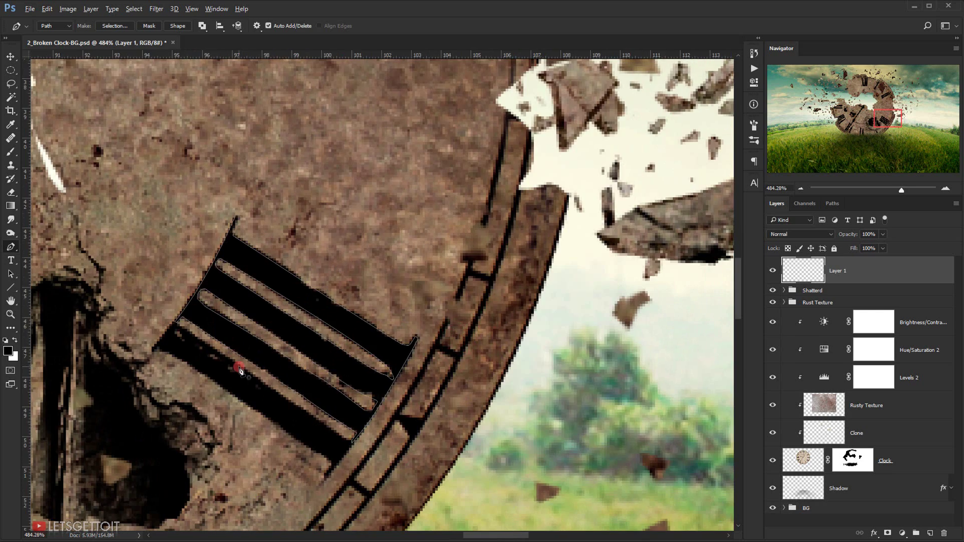
Turn the three-bar path into a selection and fill it with black on the new layer
{"action": "scroll", "coordinate": [239, 370], "scroll_direction": "down", "scroll_amount": 5}
{"action": "left_click_drag", "start_coordinate": [272, 365], "coordinate": [405, 351]}
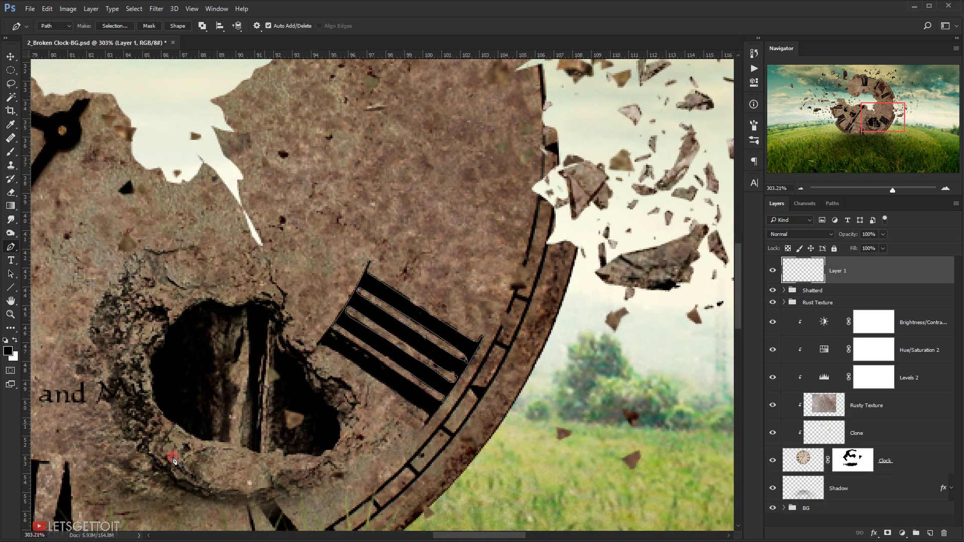
{"action": "key", "text": "ctrl+Return"}
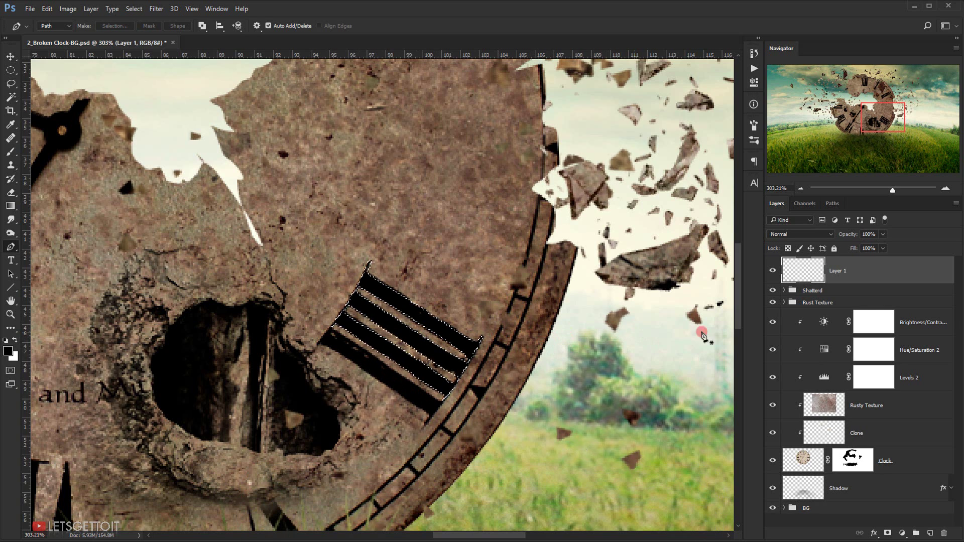
{"action": "key", "text": "alt+BackSpace"}
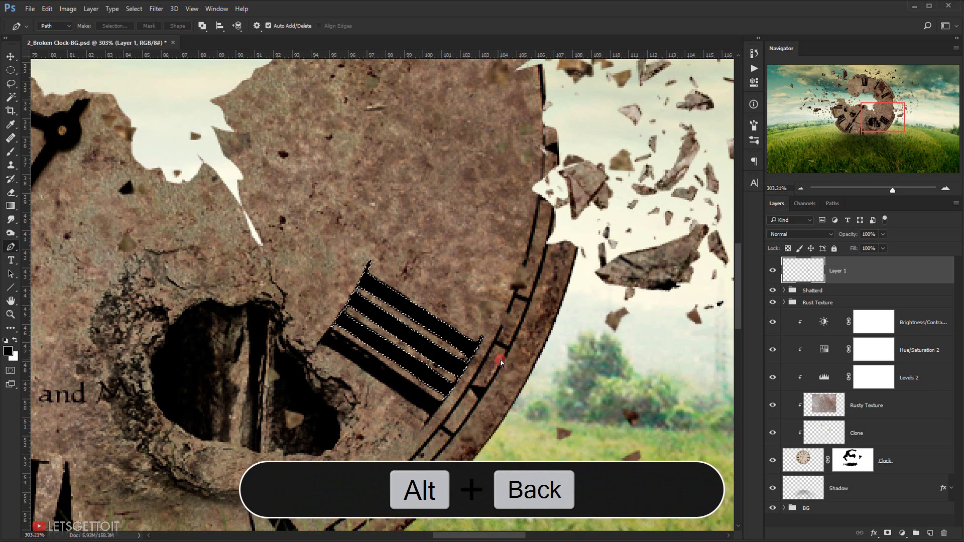
Free Transform the filled numeral into the sky right of the clock, rotated about -48° and scaled to about 121%
{"action": "scroll", "coordinate": [454, 398], "scroll_direction": "down", "scroll_amount": 3}
{"action": "scroll", "coordinate": [454, 398], "scroll_direction": "down", "scroll_amount": 4}
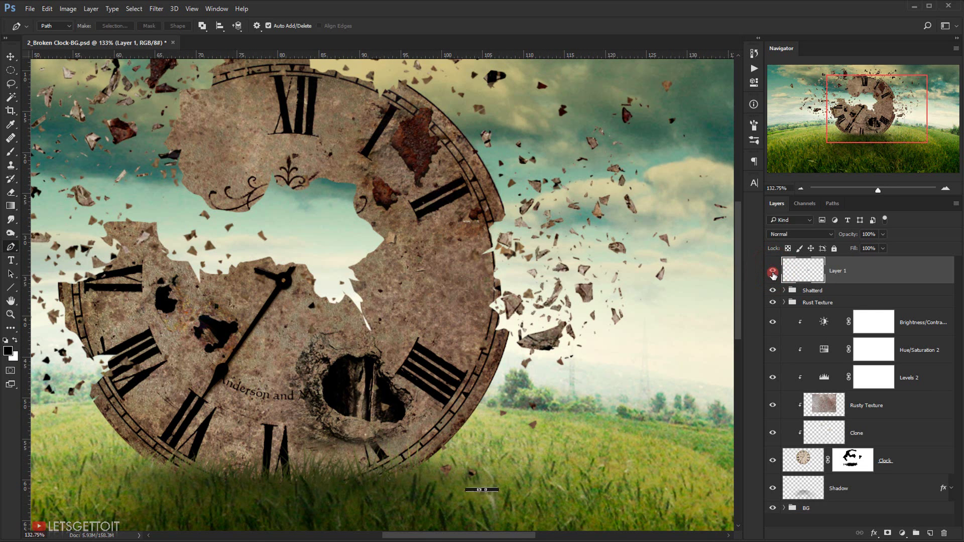
{"action": "key", "text": "ctrl+t"}
{"action": "left_click_drag", "start_coordinate": [546, 279], "coordinate": [448, 204]}
{"action": "left_click_drag", "start_coordinate": [458, 369], "coordinate": [686, 297]}
{"action": "scroll", "coordinate": [658, 302], "scroll_direction": "down", "scroll_amount": 3}
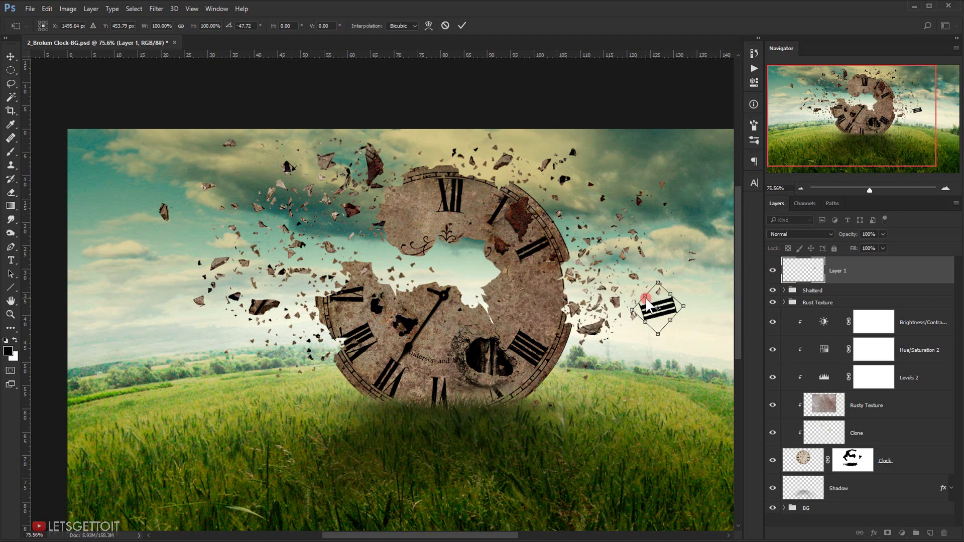
{"action": "scroll", "coordinate": [644, 303], "scroll_direction": "down", "scroll_amount": 2}
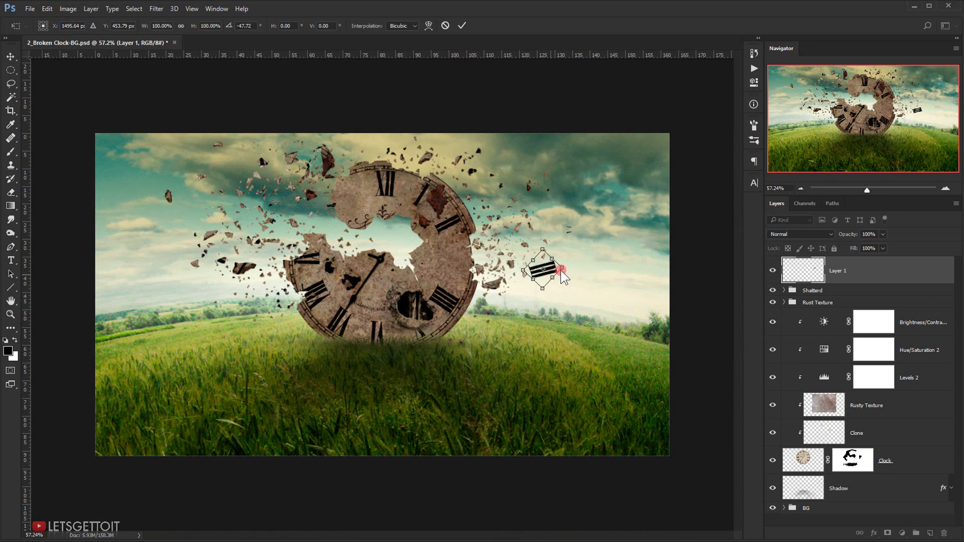
{"action": "left_click_drag", "start_coordinate": [564, 268], "coordinate": [595, 260]}
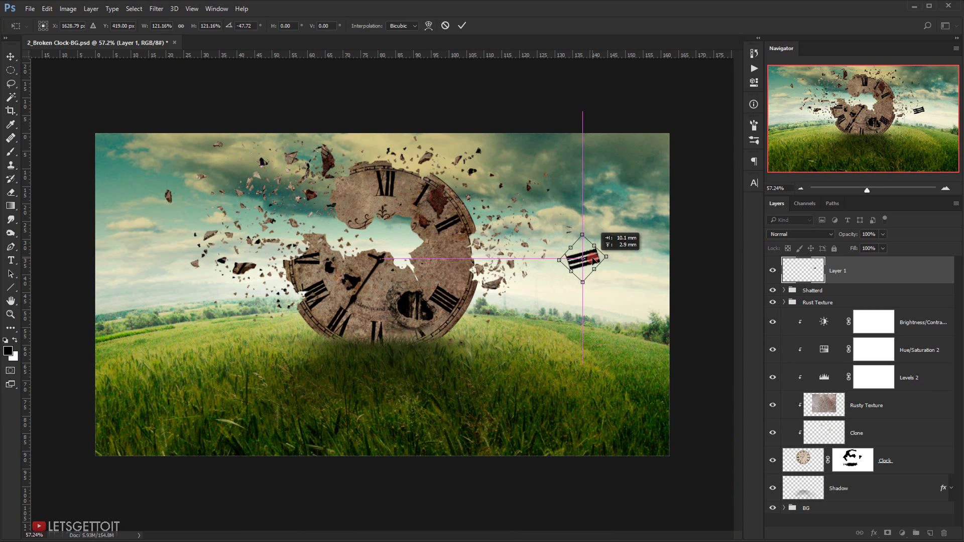
Try rotating the numeral to about -149° and moving it higher in the sky
{"action": "left_click_drag", "start_coordinate": [615, 223], "coordinate": [532, 181]}
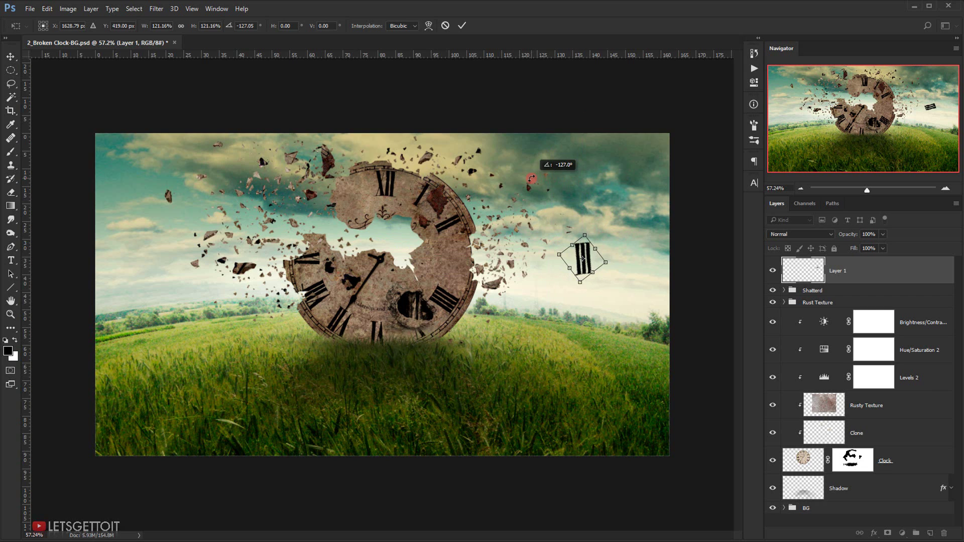
{"action": "left_click_drag", "start_coordinate": [625, 246], "coordinate": [609, 203]}
{"action": "scroll", "coordinate": [496, 248], "scroll_direction": "up", "scroll_amount": 3}
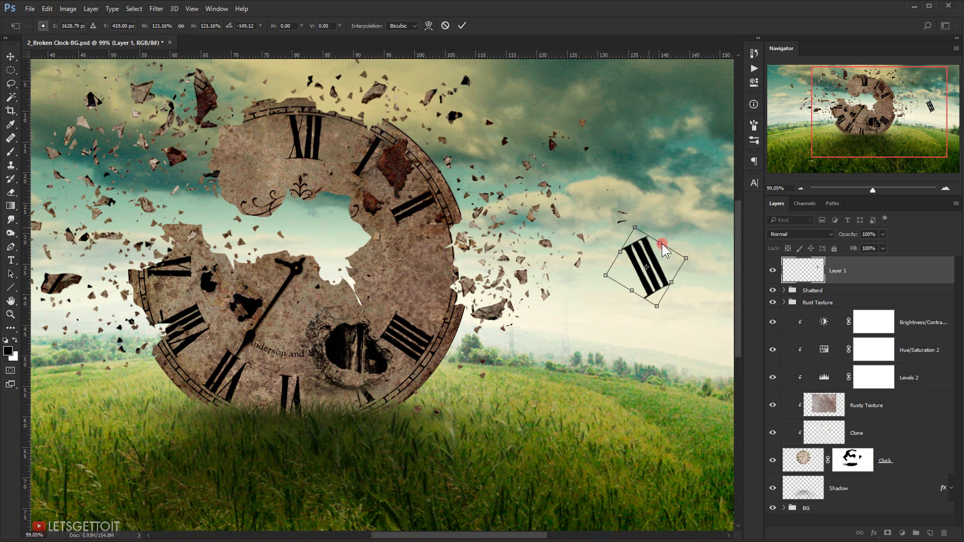
{"action": "left_click_drag", "start_coordinate": [668, 264], "coordinate": [663, 197]}
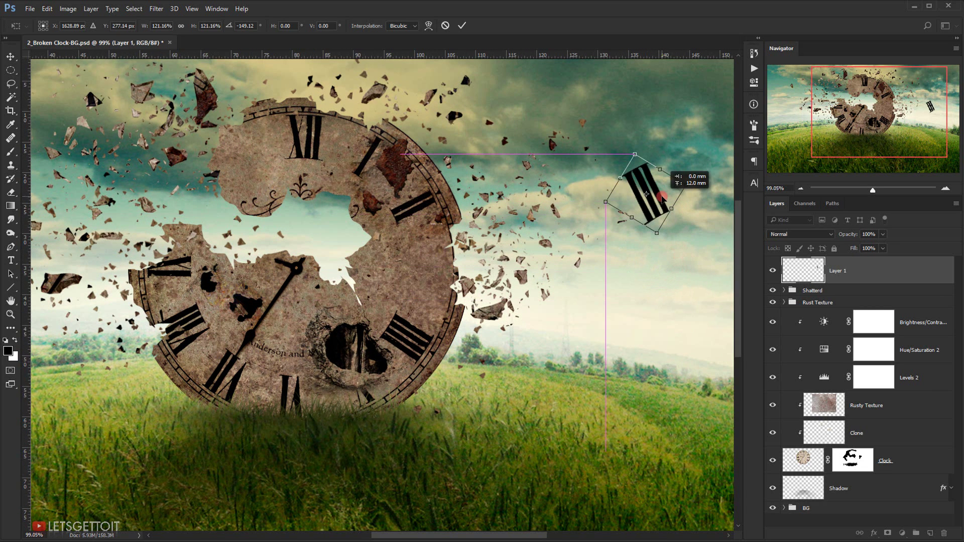
Lower the numeral beside the clock, scale it to 108.5%, rotate it to about -43.6° and apply the transform
{"action": "left_click_drag", "start_coordinate": [671, 246], "coordinate": [677, 276]}
{"action": "left_click_drag", "start_coordinate": [695, 197], "coordinate": [701, 258]}
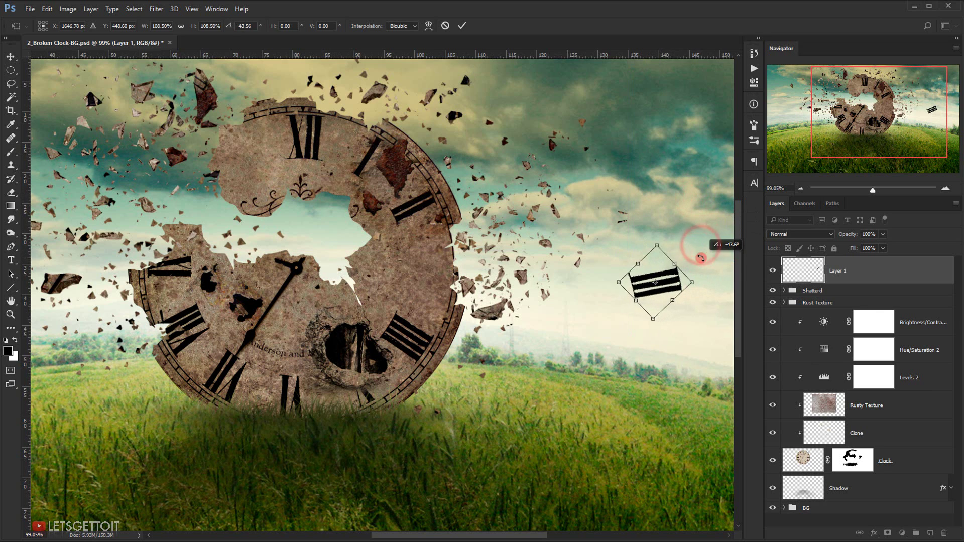
{"action": "key", "text": "Return"}
Hide the Clone layer to bring back the clock's removed numerals, comparing the dial with and without it
{"action": "key", "text": "p"}
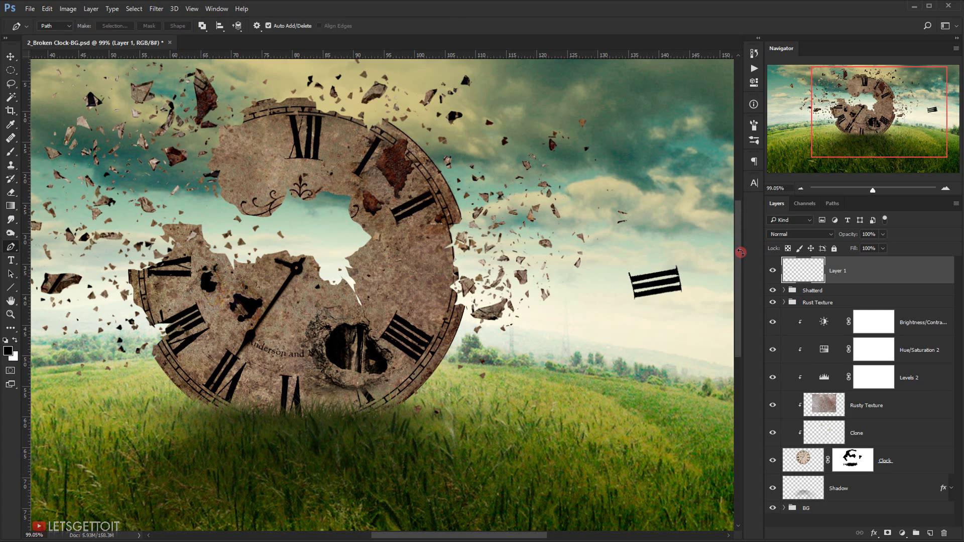
{"action": "scroll", "coordinate": [715, 255], "scroll_direction": "down", "scroll_amount": 4}
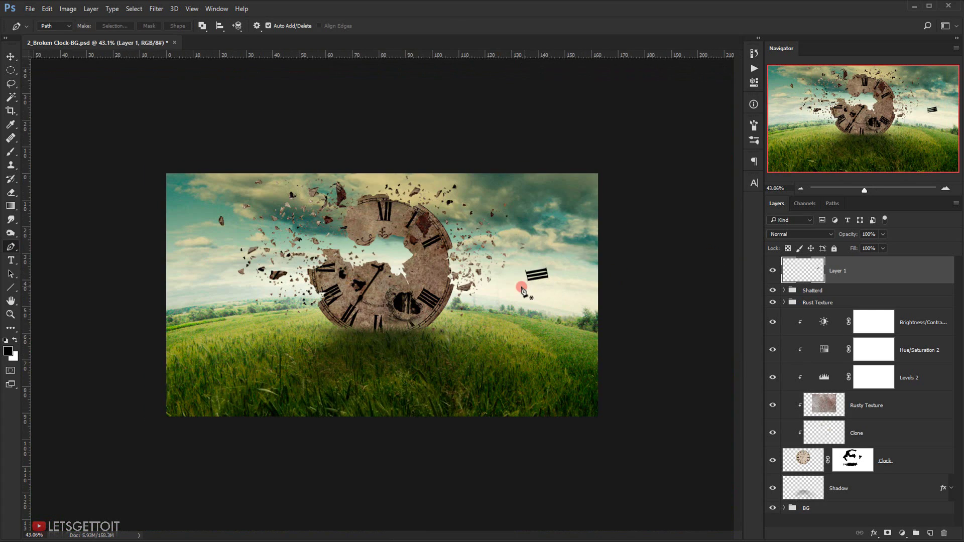
{"action": "scroll", "coordinate": [520, 289], "scroll_direction": "up", "scroll_amount": 4}
{"action": "left_click_drag", "start_coordinate": [267, 321], "coordinate": [317, 340]}
{"action": "scroll", "coordinate": [367, 155], "scroll_direction": "up", "scroll_amount": 2}
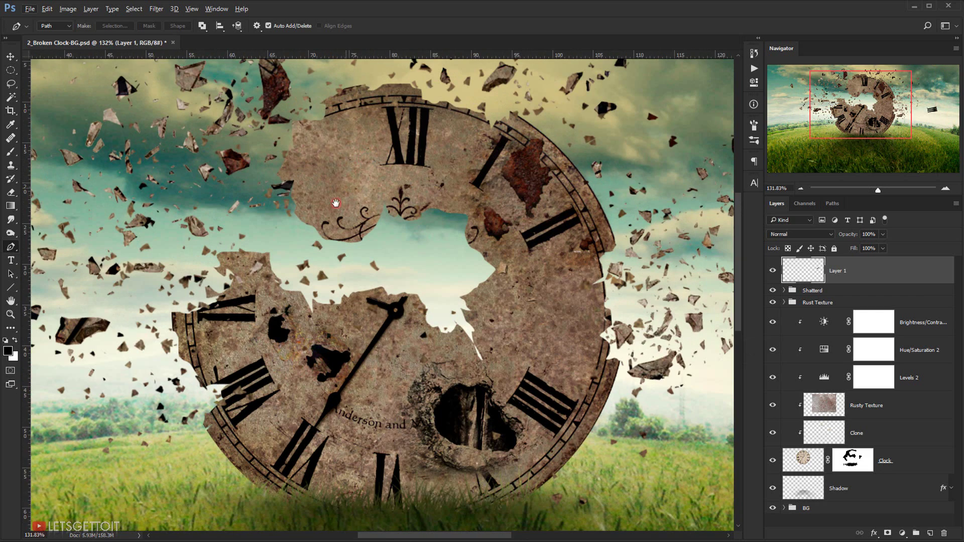
{"action": "left_click_drag", "start_coordinate": [337, 202], "coordinate": [361, 207]}
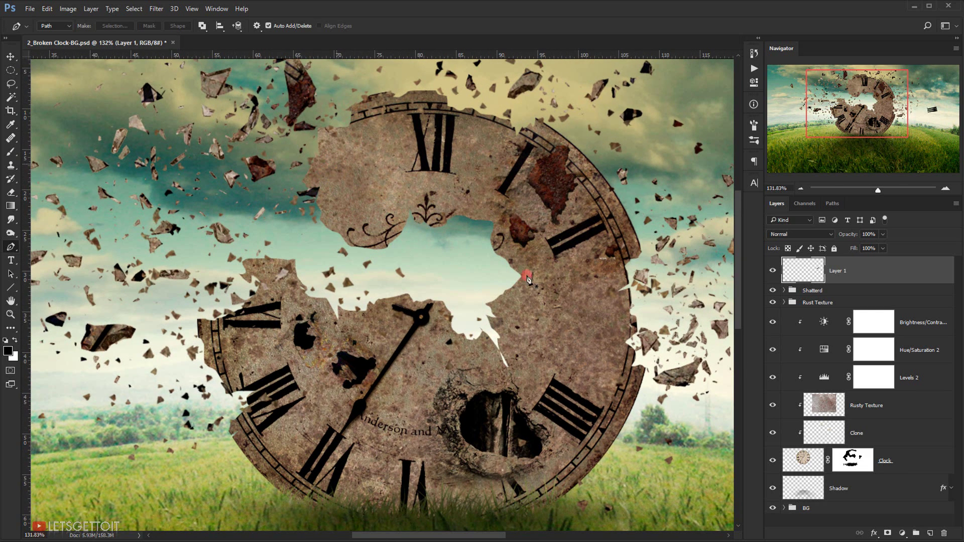
{"action": "left_click", "coordinate": [789, 492]}
{"action": "left_click", "coordinate": [772, 433]}
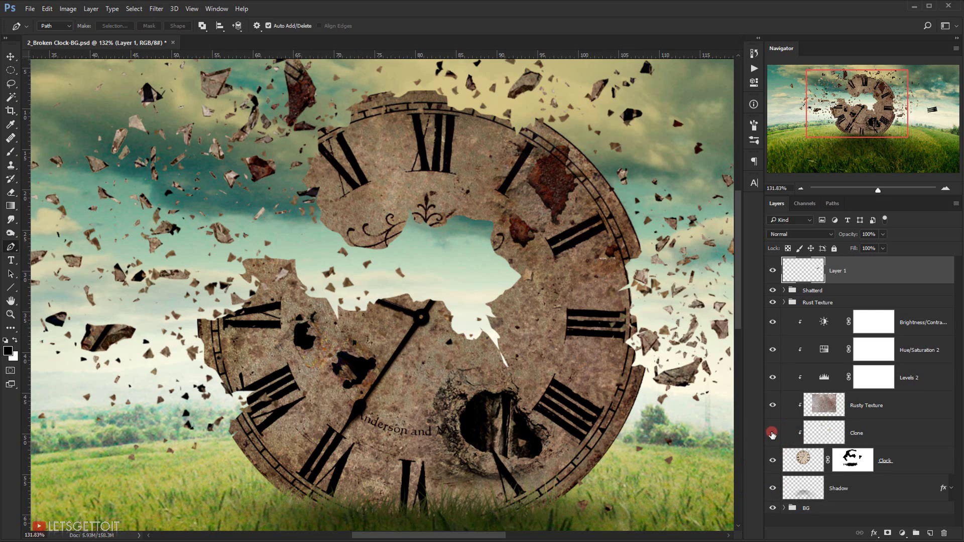
{"action": "left_click", "coordinate": [773, 433]}
{"action": "left_click", "coordinate": [773, 433]}
{"action": "left_click", "coordinate": [772, 433]}
{"action": "left_click", "coordinate": [773, 432]}
{"action": "left_click", "coordinate": [772, 429]}
{"action": "left_click", "coordinate": [772, 431]}
{"action": "left_click", "coordinate": [773, 432]}
{"action": "left_click", "coordinate": [773, 432]}
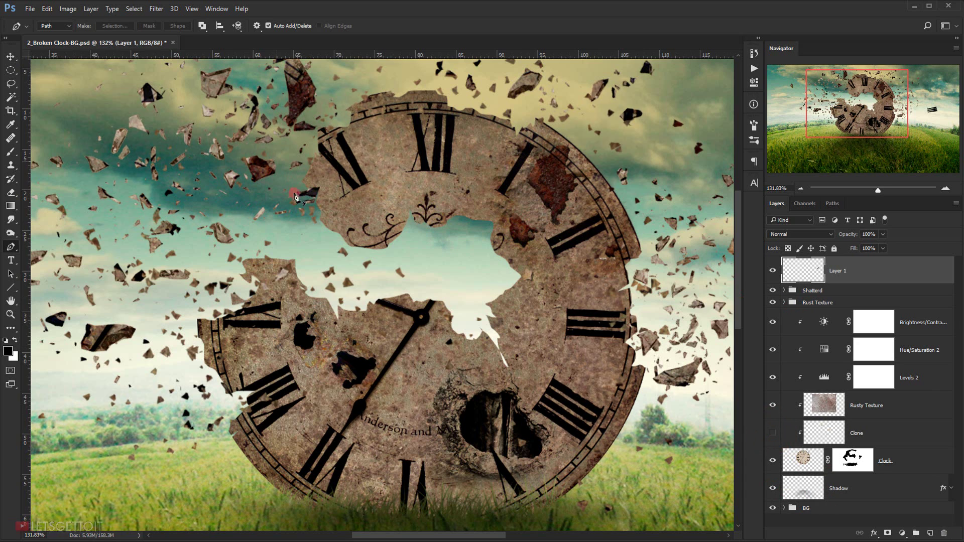
Add a new layer named "Number 11" above Layer 1, and rename Layer 1 as "Number 3"
{"action": "scroll", "coordinate": [335, 98], "scroll_direction": "up", "scroll_amount": 1}
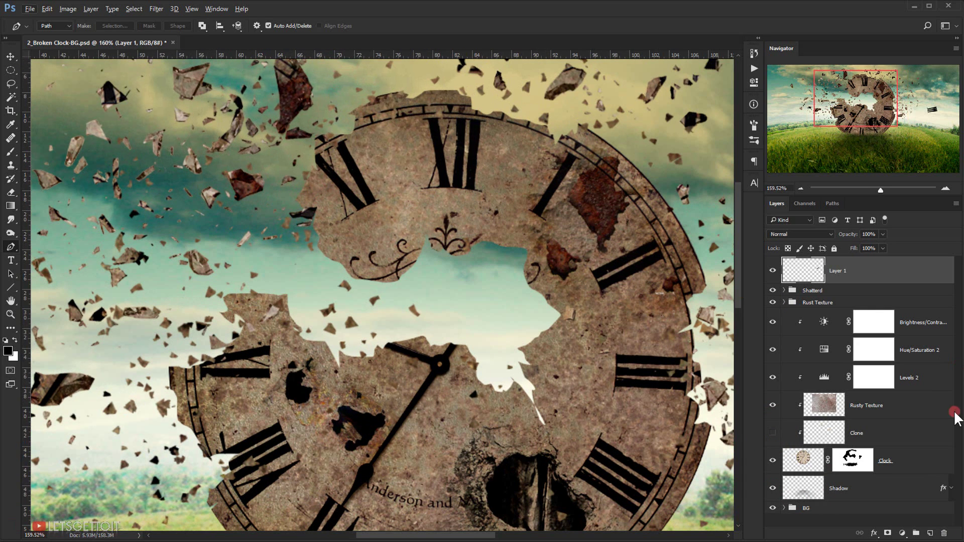
{"action": "left_click", "coordinate": [930, 533]}
{"action": "scroll", "coordinate": [350, 201], "scroll_direction": "up", "scroll_amount": 2}
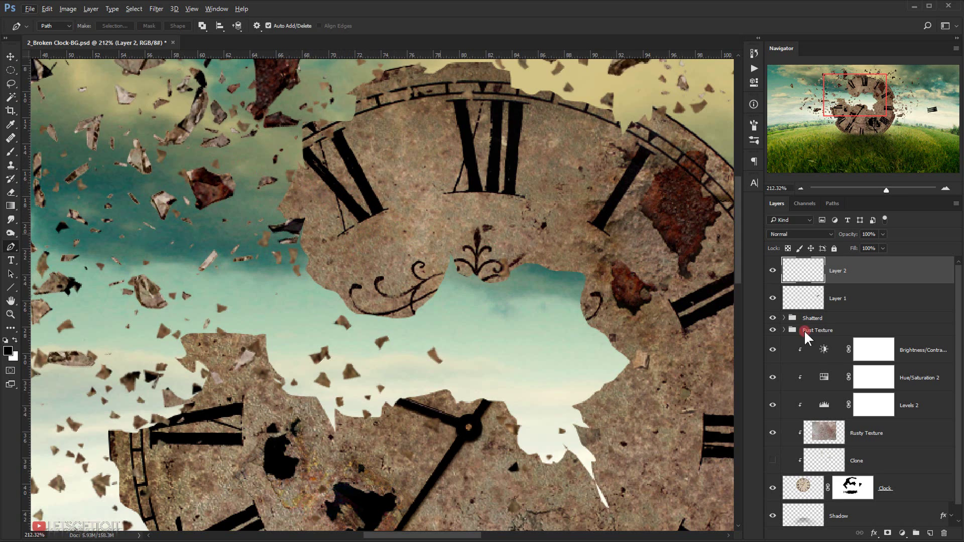
{"action": "double_click", "coordinate": [842, 305]}
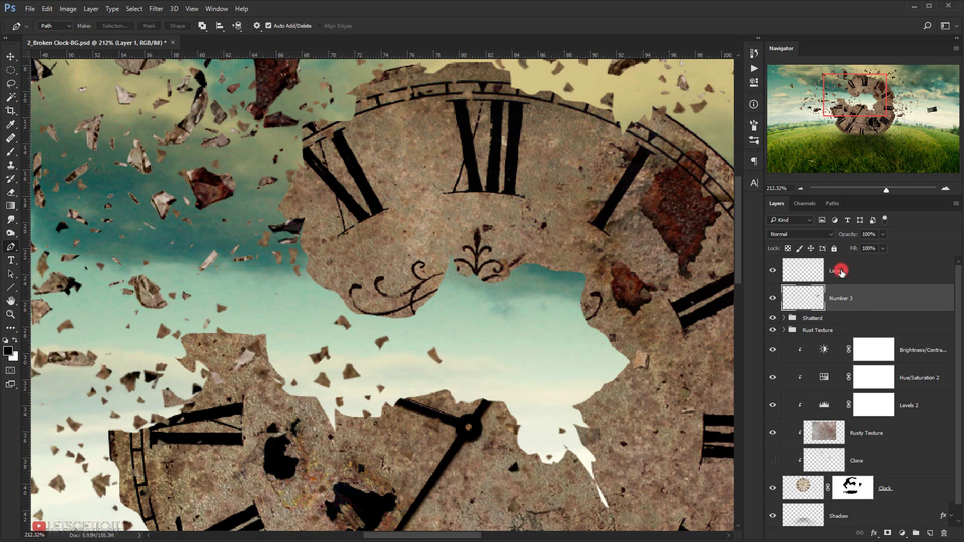
{"action": "double_click", "coordinate": [839, 270]}
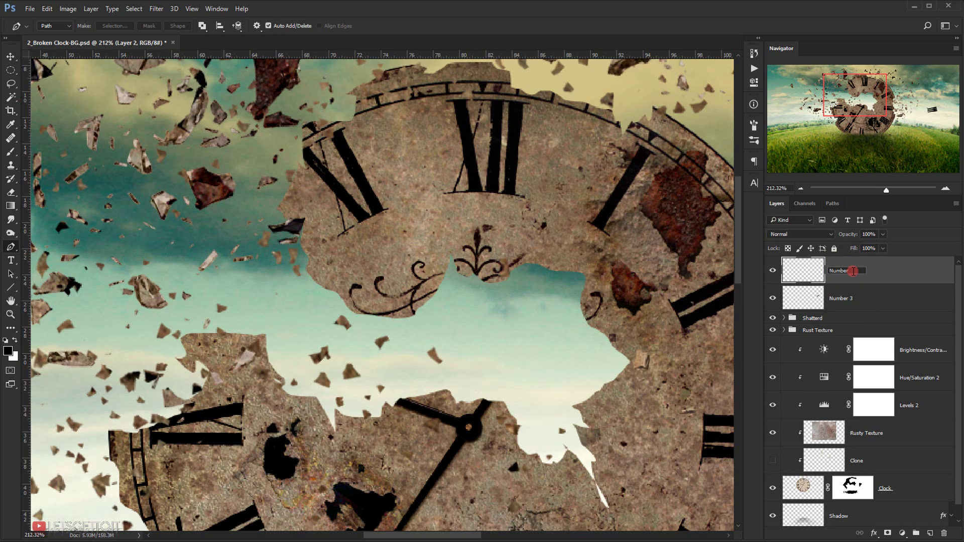
{"action": "key", "text": "Return"}
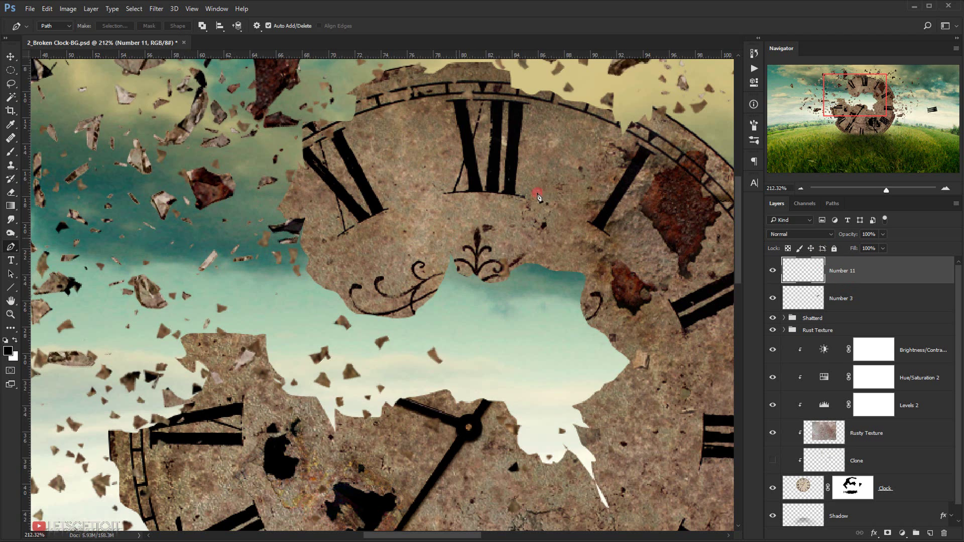
Start a Pen path on the clock's XI numeral, tracing the inner edges of its thick strokes and the upper serif
{"action": "scroll", "coordinate": [306, 181], "scroll_direction": "up", "scroll_amount": 4}
{"action": "scroll", "coordinate": [375, 161], "scroll_direction": "up", "scroll_amount": 1}
{"action": "scroll", "coordinate": [315, 157], "scroll_direction": "up", "scroll_amount": 2}
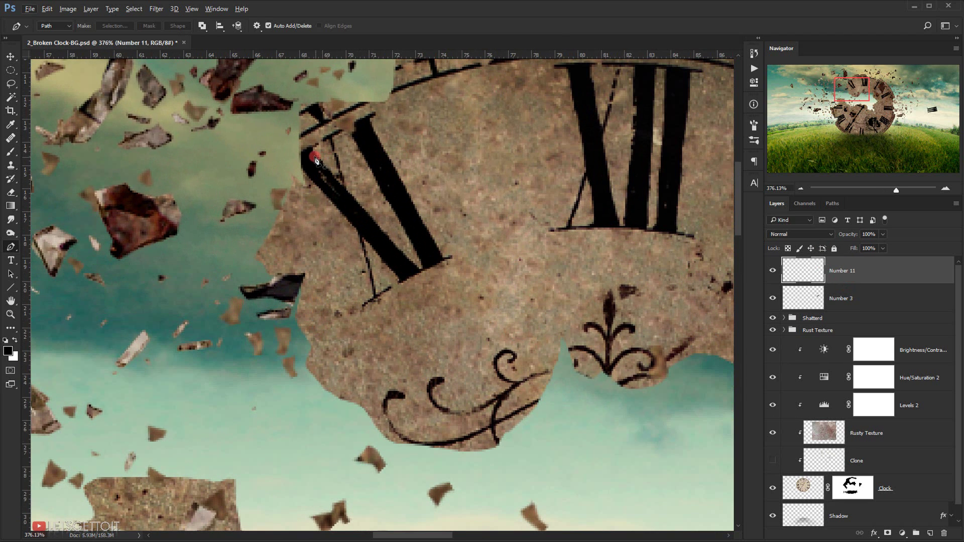
{"action": "left_click", "coordinate": [312, 151]}
{"action": "left_click", "coordinate": [417, 267]}
{"action": "mouse_move", "coordinate": [395, 205]}
{"action": "left_mouse_down"}
{"action": "mouse_move", "coordinate": [408, 249]}
{"action": "mouse_move", "coordinate": [369, 192]}
{"action": "mouse_move", "coordinate": [429, 147]}
{"action": "left_mouse_up"}
{"action": "left_click", "coordinate": [363, 180]}
{"action": "left_click", "coordinate": [359, 176]}
{"action": "left_click", "coordinate": [341, 182]}
{"action": "scroll", "coordinate": [366, 160], "scroll_direction": "up", "scroll_amount": 7}
{"action": "left_click", "coordinate": [256, 240]}
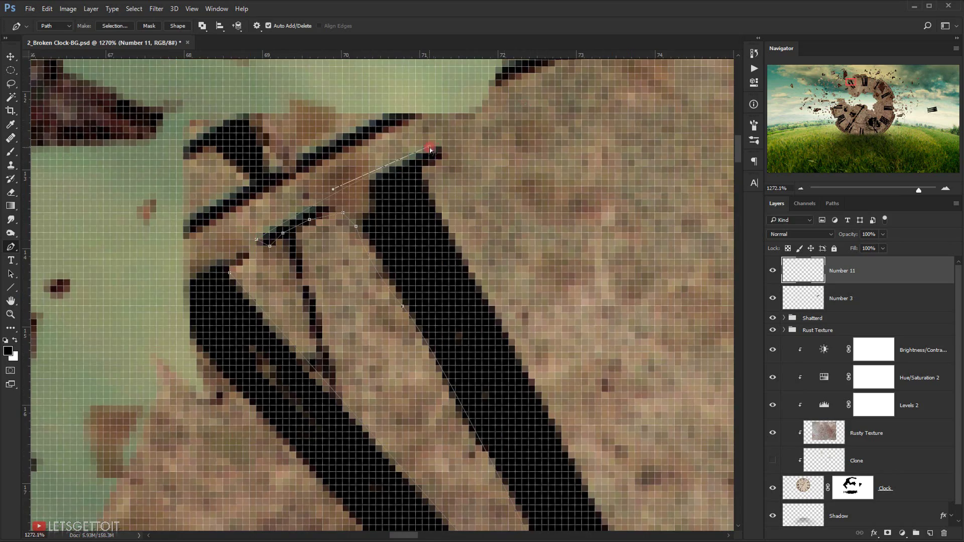
Continue the path down the outer edge of the I stroke, around its lower serif and along the base of the X
{"action": "scroll", "coordinate": [489, 342], "scroll_direction": "down", "scroll_amount": 5}
{"action": "left_click", "coordinate": [353, 376]}
{"action": "scroll", "coordinate": [354, 375], "scroll_direction": "up", "scroll_amount": 8}
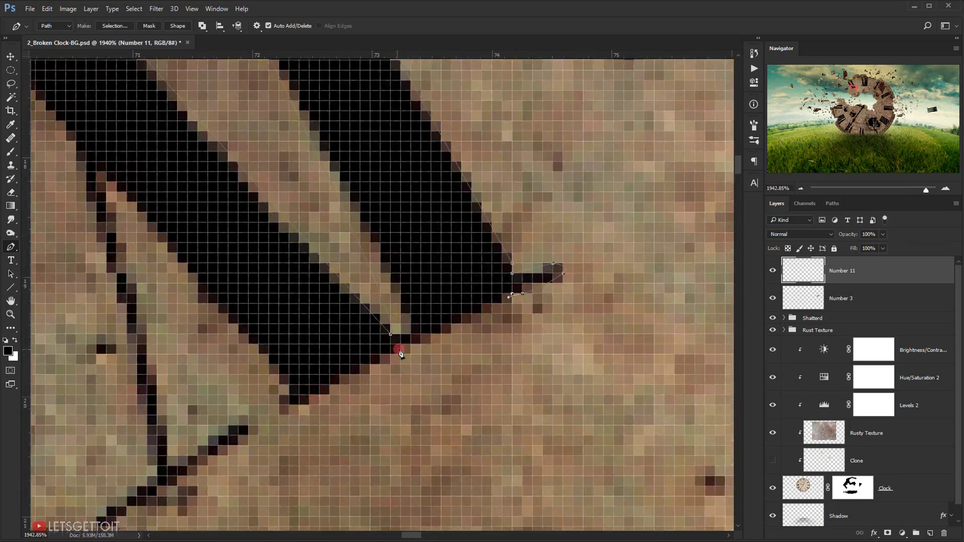
{"action": "left_click_drag", "start_coordinate": [402, 329], "coordinate": [357, 195]}
{"action": "scroll", "coordinate": [357, 195], "scroll_direction": "down", "scroll_amount": 6}
{"action": "scroll", "coordinate": [387, 229], "scroll_direction": "up", "scroll_amount": 8}
{"action": "left_click_drag", "start_coordinate": [454, 286], "coordinate": [410, 304]}
{"action": "left_click_drag", "start_coordinate": [179, 440], "coordinate": [316, 358]}
{"action": "left_click", "coordinate": [325, 337]}
{"action": "left_click", "coordinate": [310, 351]}
{"action": "scroll", "coordinate": [289, 319], "scroll_direction": "down", "scroll_amount": 7}
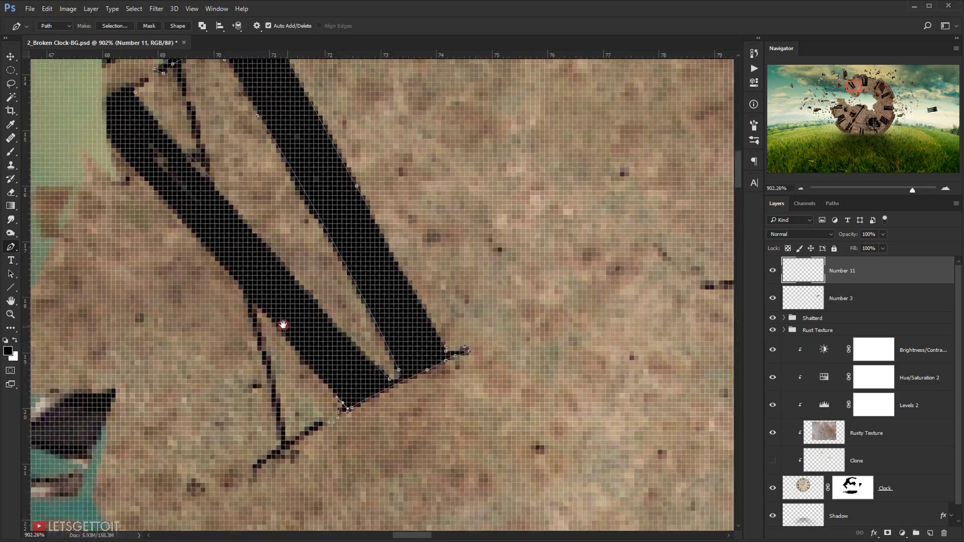
Trace the thin lower stroke and outer edge of the X up to its top serif to complete the XI outline
{"action": "scroll", "coordinate": [284, 325], "scroll_direction": "up", "scroll_amount": 7}
{"action": "left_click", "coordinate": [304, 459]}
{"action": "left_click_drag", "start_coordinate": [303, 458], "coordinate": [300, 226]}
{"action": "left_click", "coordinate": [204, 420]}
{"action": "scroll", "coordinate": [301, 370], "scroll_direction": "down", "scroll_amount": 4}
{"action": "left_click", "coordinate": [245, 136]}
{"action": "left_click_drag", "start_coordinate": [236, 106], "coordinate": [304, 416]}
{"action": "left_click_drag", "start_coordinate": [247, 336], "coordinate": [328, 381]}
{"action": "left_click", "coordinate": [194, 235]}
{"action": "left_click", "coordinate": [168, 239]}
{"action": "left_click", "coordinate": [143, 255]}
{"action": "left_click", "coordinate": [248, 180]}
{"action": "left_click", "coordinate": [264, 185]}
{"action": "scroll", "coordinate": [359, 307], "scroll_direction": "down", "scroll_amount": 5}
{"action": "scroll", "coordinate": [314, 324], "scroll_direction": "up", "scroll_amount": 3}
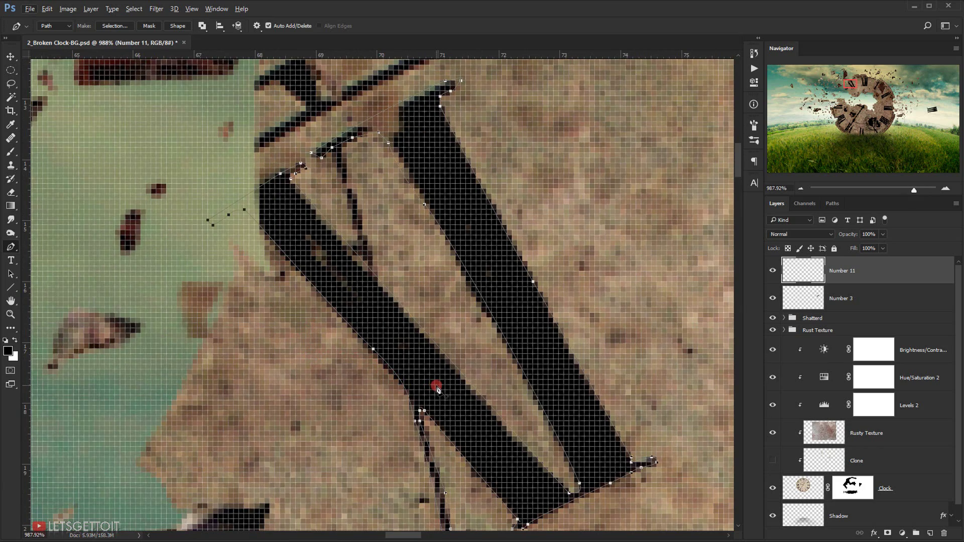
Convert the XI path to a selection, fill it with black on the Number 11 layer and deselect
{"action": "scroll", "coordinate": [560, 387], "scroll_direction": "down", "scroll_amount": 2}
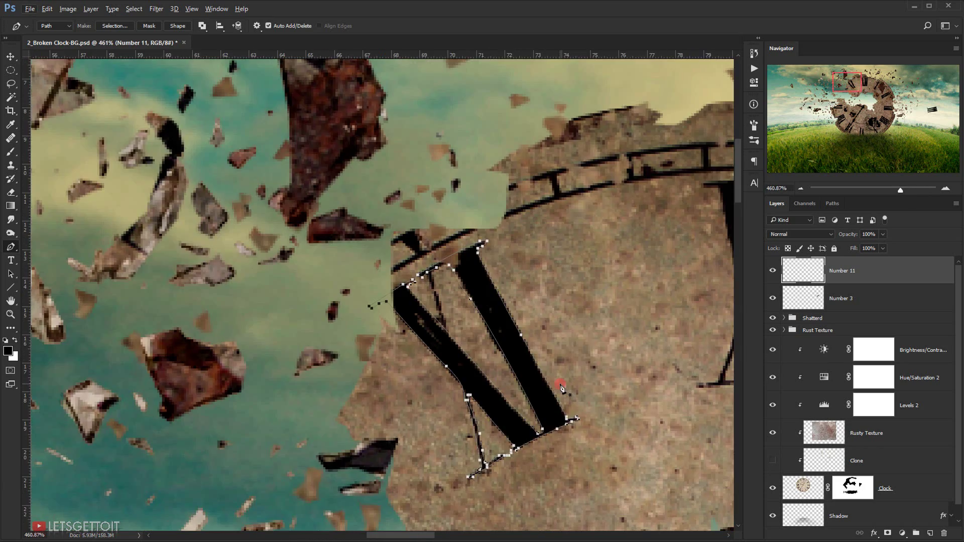
{"action": "key", "text": "ctrl+Return"}
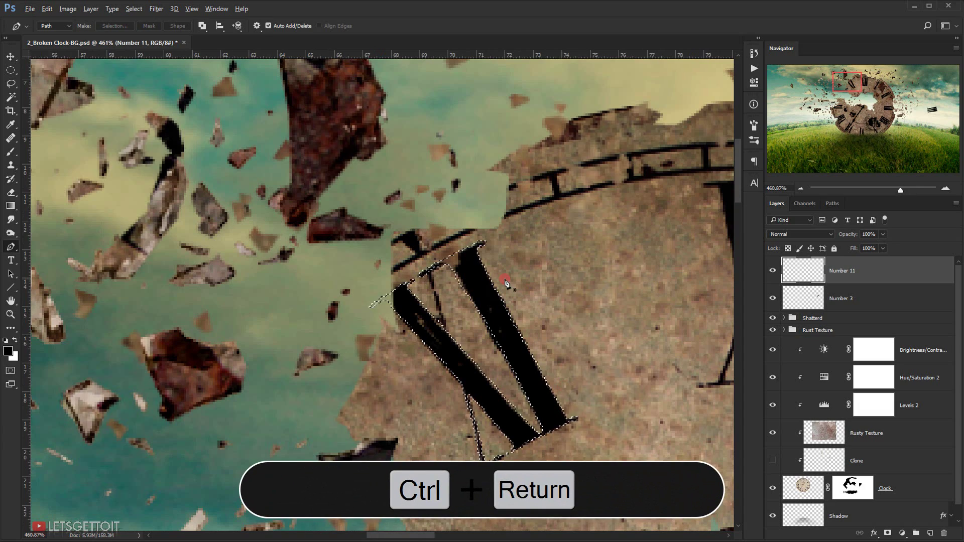
{"action": "scroll", "coordinate": [490, 347], "scroll_direction": "up", "scroll_amount": 2}
{"action": "left_click_drag", "start_coordinate": [357, 425], "coordinate": [374, 304]}
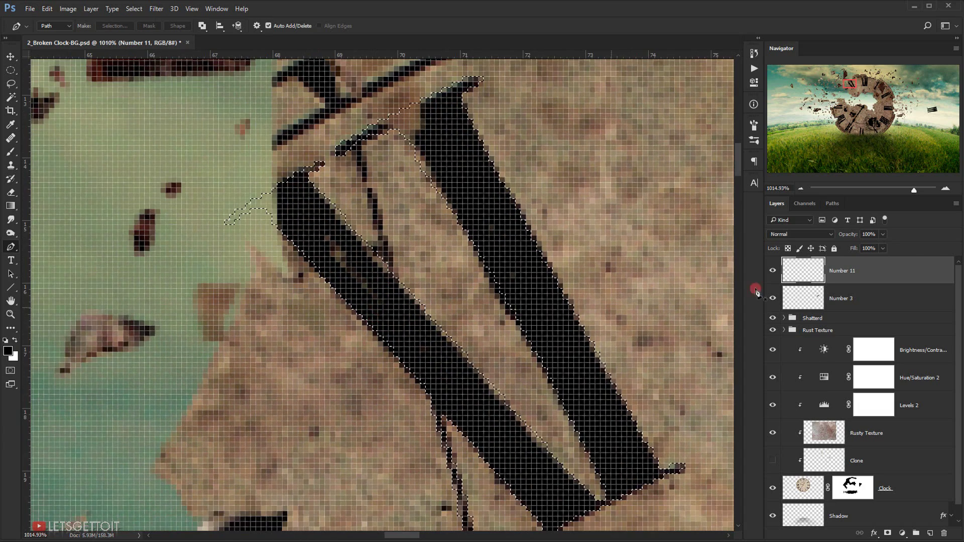
{"action": "key", "text": "alt+BackSpace"}
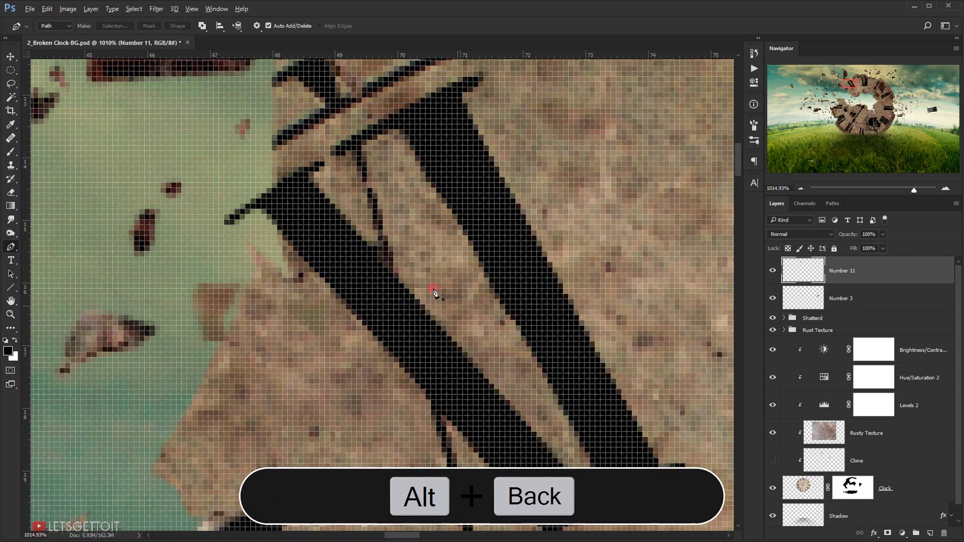
{"action": "key", "text": "ctrl+d"}
Trace the thin upper stroke of the X with the Pen tool, convert it to a selection and fill it black
{"action": "scroll", "coordinate": [358, 217], "scroll_direction": "up", "scroll_amount": 1}
{"action": "scroll", "coordinate": [358, 217], "scroll_direction": "up", "scroll_amount": 4}
{"action": "left_click", "coordinate": [367, 111]}
{"action": "left_click_drag", "start_coordinate": [425, 335], "coordinate": [440, 375]}
{"action": "left_click", "coordinate": [410, 332]}
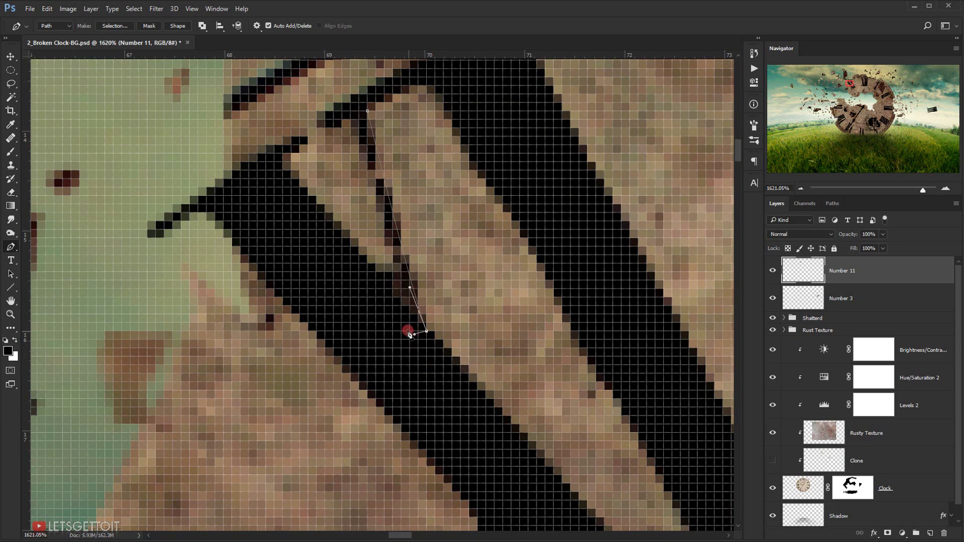
{"action": "left_click", "coordinate": [352, 110]}
{"action": "key", "text": "ctrl+Return"}
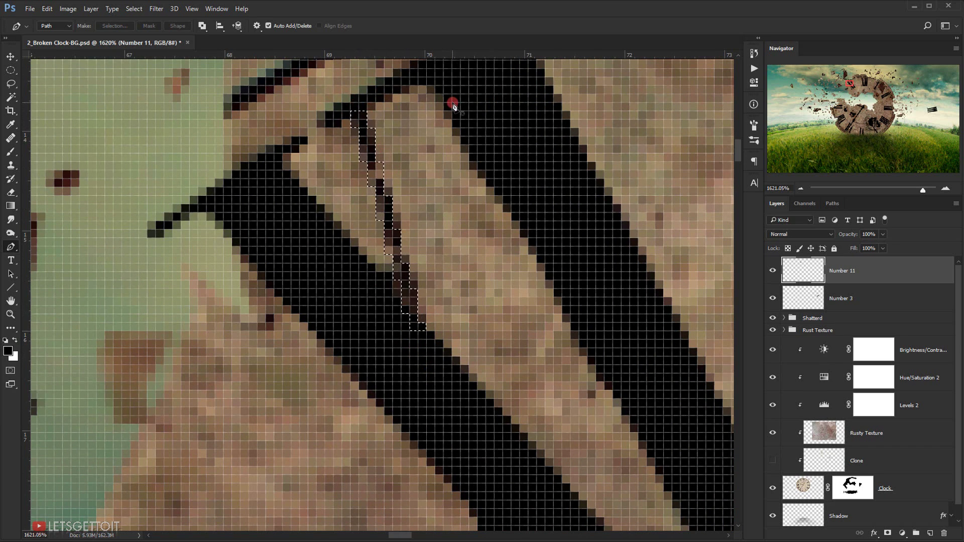
{"action": "key", "text": "alt+BackSpace"}
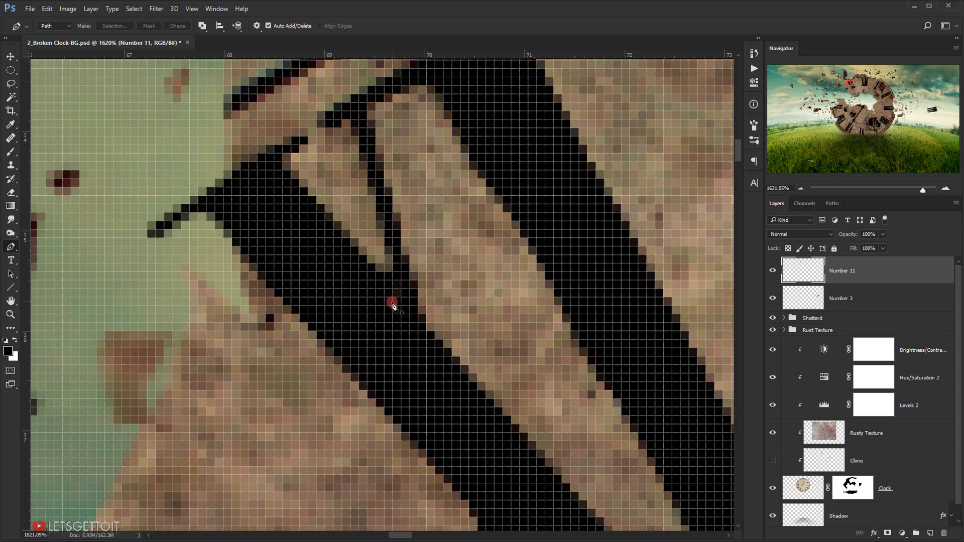
Free-transform the Number 11 numeral, rotating it about -38 degrees and moving it off the clock to the clock's lower left
{"action": "scroll", "coordinate": [391, 299], "scroll_direction": "down", "scroll_amount": 5}
{"action": "left_click", "coordinate": [772, 272]}
{"action": "left_click", "coordinate": [773, 272]}
{"action": "scroll", "coordinate": [458, 284], "scroll_direction": "down", "scroll_amount": 5}
{"action": "left_click_drag", "start_coordinate": [558, 320], "coordinate": [445, 297]}
{"action": "key", "text": "ctrl+t"}
{"action": "left_click_drag", "start_coordinate": [324, 215], "coordinate": [294, 236]}
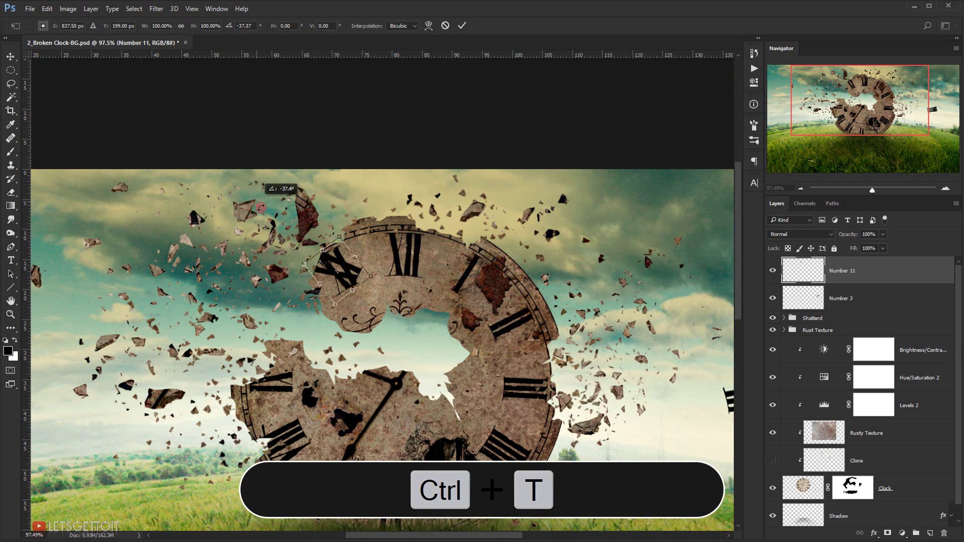
{"action": "left_click_drag", "start_coordinate": [337, 290], "coordinate": [182, 473]}
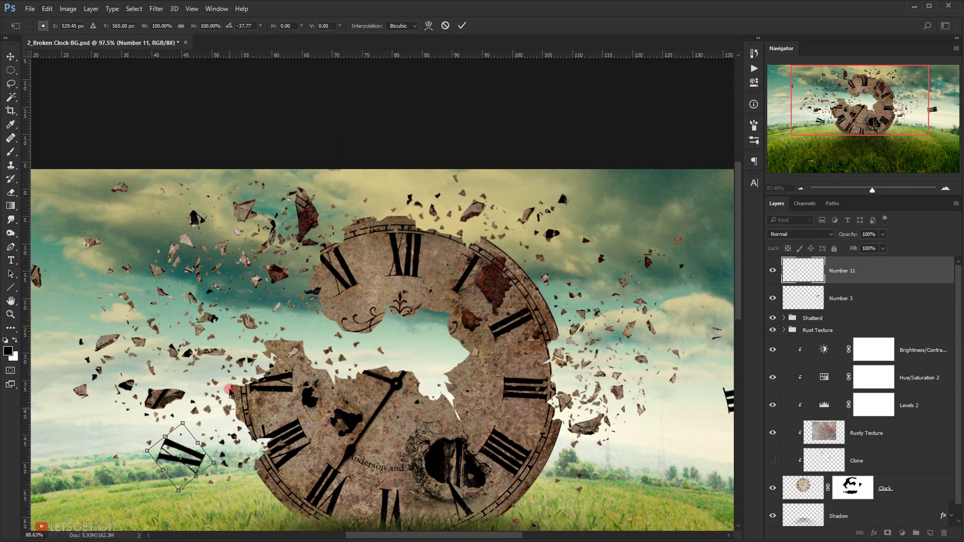
Rotate the Number 11 numeral further, place it above the field's horizon far left of the clock and apply the transform
{"action": "scroll", "coordinate": [214, 398], "scroll_direction": "down", "scroll_amount": 3}
{"action": "left_click_drag", "start_coordinate": [304, 297], "coordinate": [277, 292]}
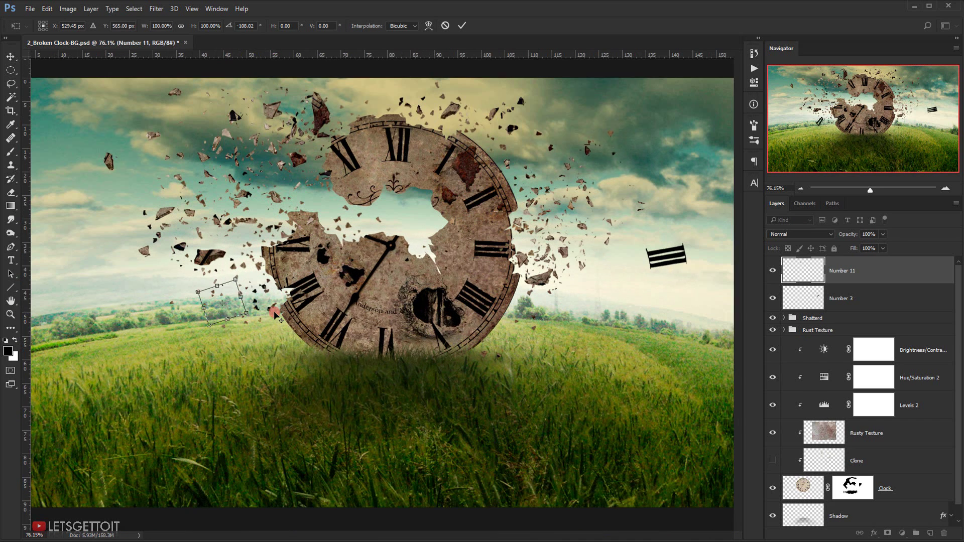
{"action": "left_click_drag", "start_coordinate": [165, 267], "coordinate": [122, 304]}
{"action": "left_click_drag", "start_coordinate": [133, 267], "coordinate": [133, 325]}
{"action": "left_click_drag", "start_coordinate": [116, 305], "coordinate": [110, 322]}
{"action": "left_click_drag", "start_coordinate": [113, 269], "coordinate": [127, 361]}
{"action": "key", "text": "Return"}
Make the Clone layer visible to cover the removed numerals on the clock face
{"action": "key", "text": "p"}
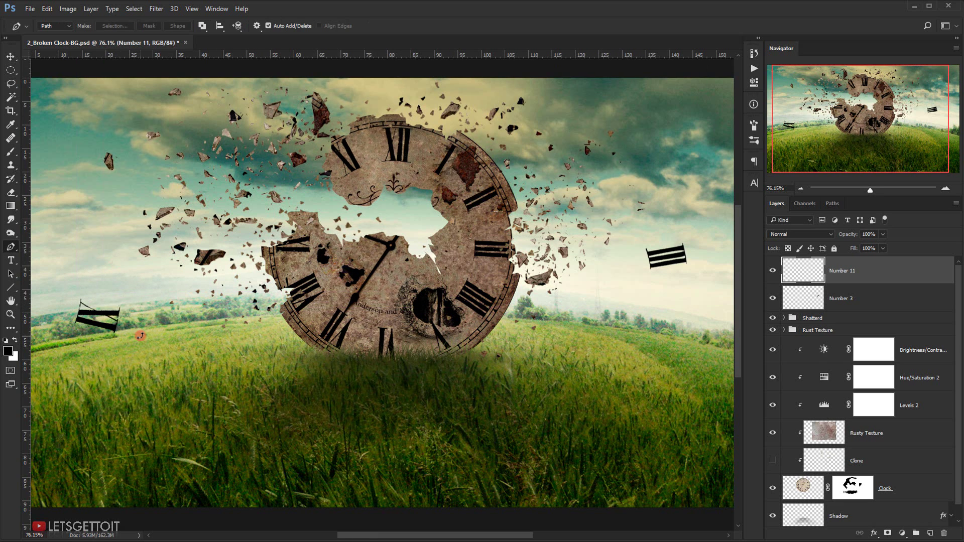
{"action": "scroll", "coordinate": [372, 273], "scroll_direction": "down", "scroll_amount": 2}
{"action": "scroll", "coordinate": [372, 273], "scroll_direction": "up", "scroll_amount": 2}
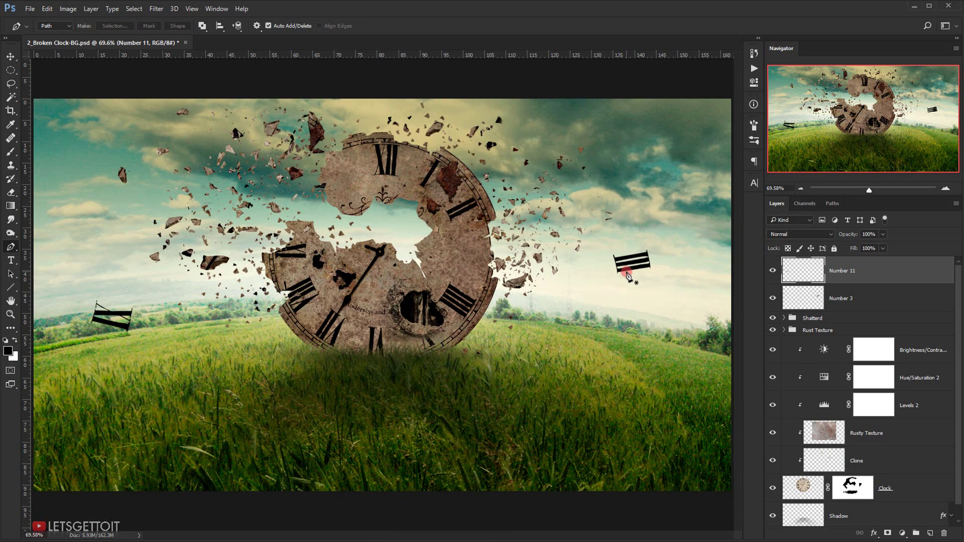
Open "grannysatticstock spring 2.png" from the Tutorial folder, move the spring into the Broken Clock document with the Move tool and close the source
{"action": "left_click", "coordinate": [10, 57]}
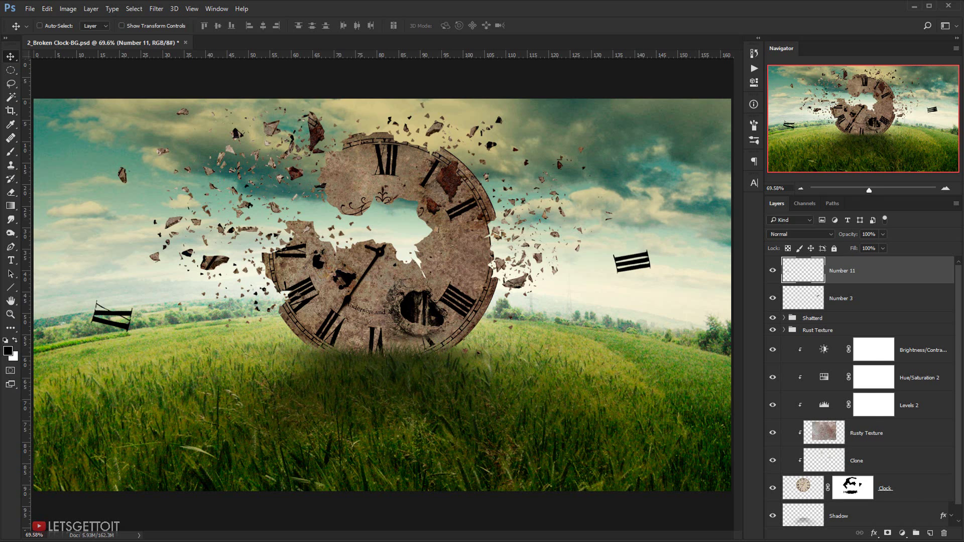
{"action": "key", "text": "alt+Tab"}
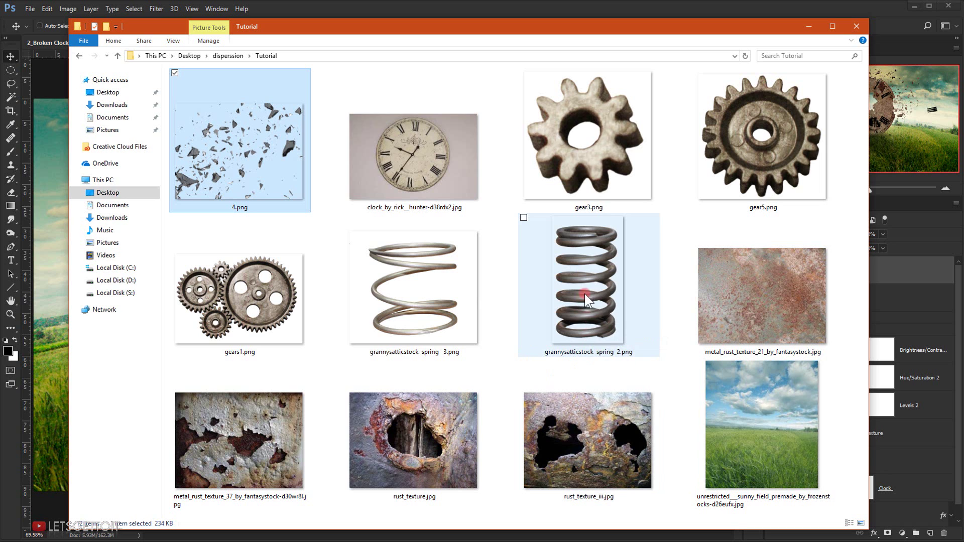
{"action": "left_click_drag", "start_coordinate": [584, 308], "coordinate": [17, 409]}
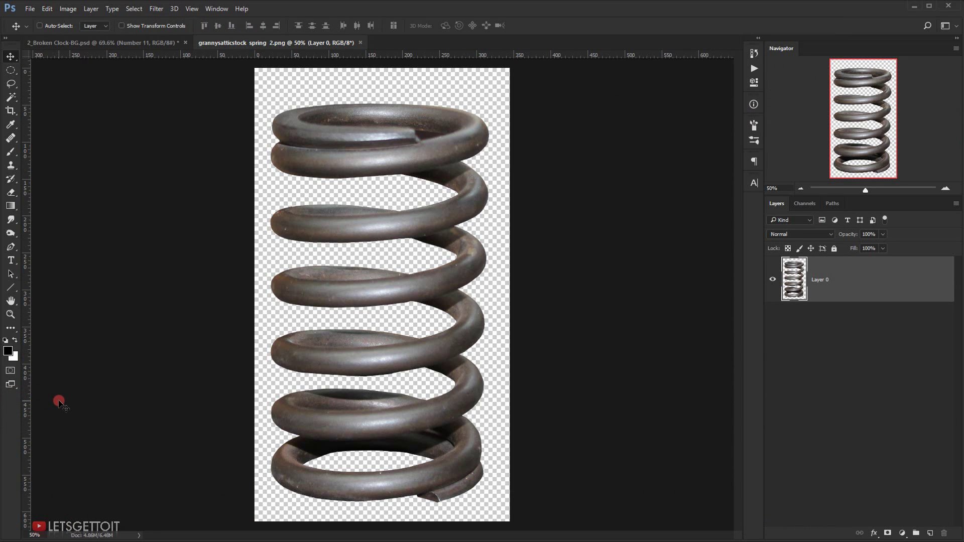
{"action": "left_click_drag", "start_coordinate": [338, 187], "coordinate": [294, 210]}
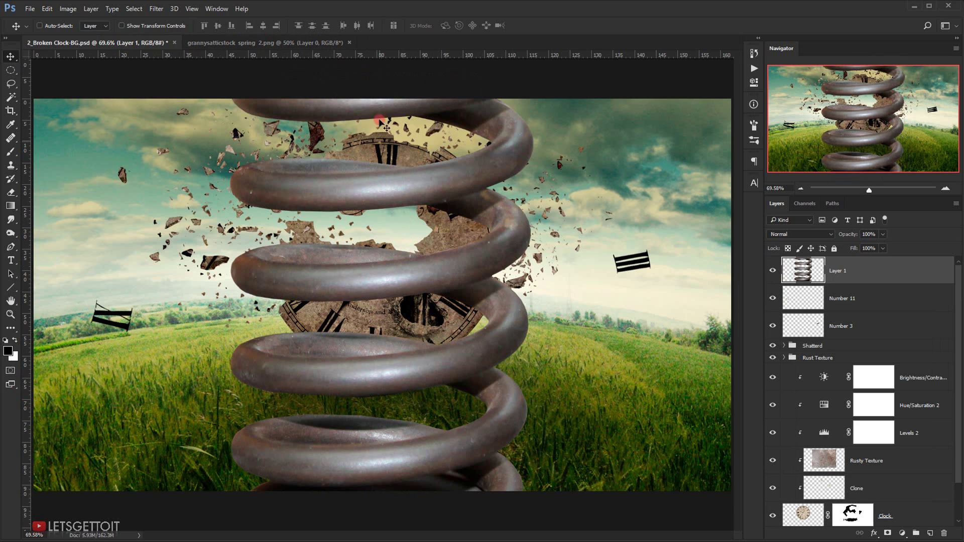
{"action": "left_click", "coordinate": [348, 43]}
Scale the dark spring to about 15.75%, rotate it about 165 degrees, place it right of the clock and apply the transform
{"action": "key", "text": "ctrl+t"}
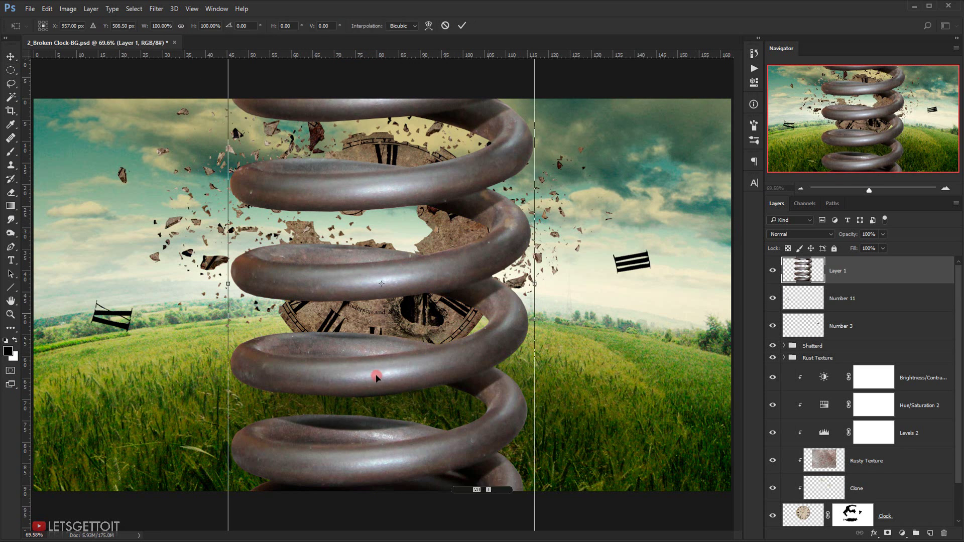
{"action": "key", "text": "ctrl+0"}
{"action": "left_click_drag", "start_coordinate": [465, 138], "coordinate": [506, 323]}
{"action": "scroll", "coordinate": [505, 318], "scroll_direction": "up", "scroll_amount": 7}
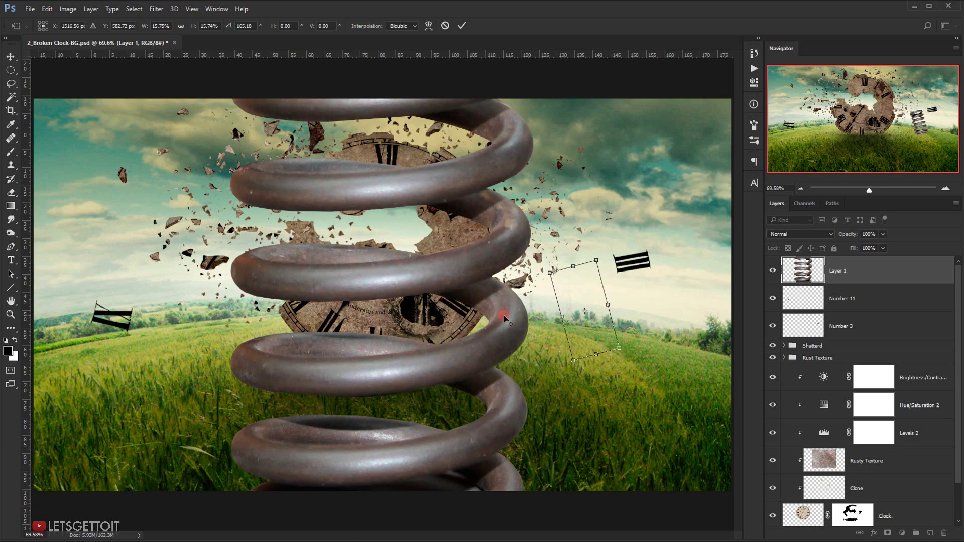
{"action": "double_click", "coordinate": [619, 342]}
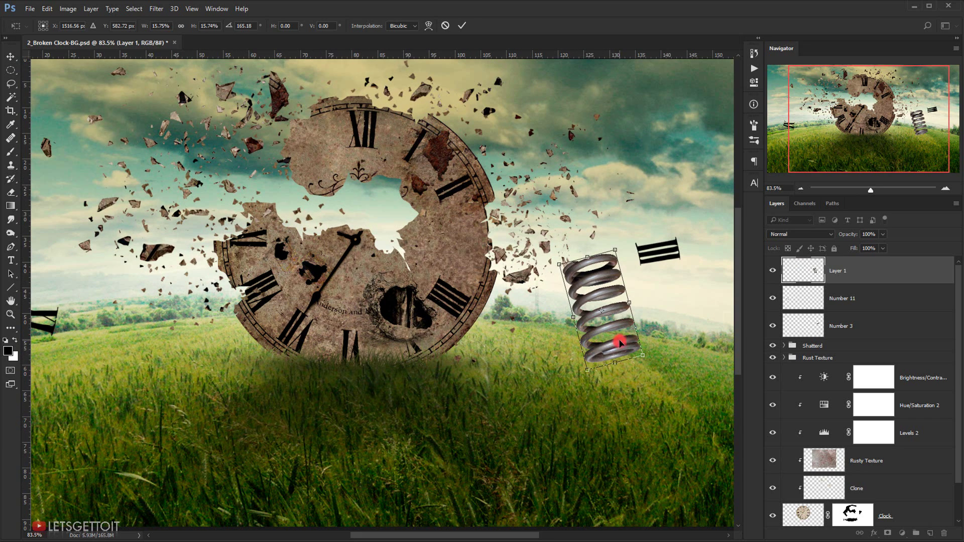
Shrink the spring to about 43%, turn it sideways and place it in the sky above the flying III numeral
{"action": "key", "text": "ctrl+t"}
{"action": "scroll", "coordinate": [620, 342], "scroll_direction": "down", "scroll_amount": 3}
{"action": "left_click_drag", "start_coordinate": [593, 349], "coordinate": [570, 192]}
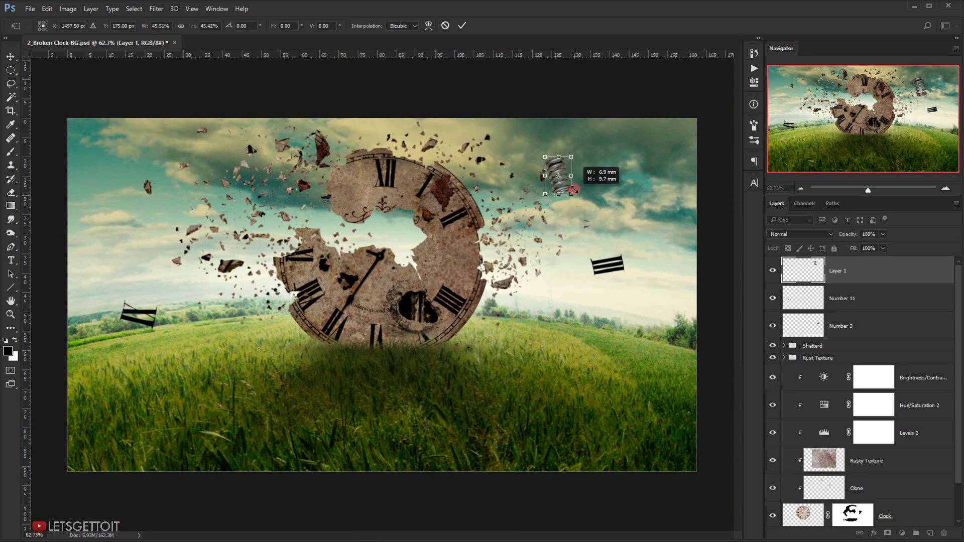
{"action": "left_click_drag", "start_coordinate": [597, 158], "coordinate": [575, 220]}
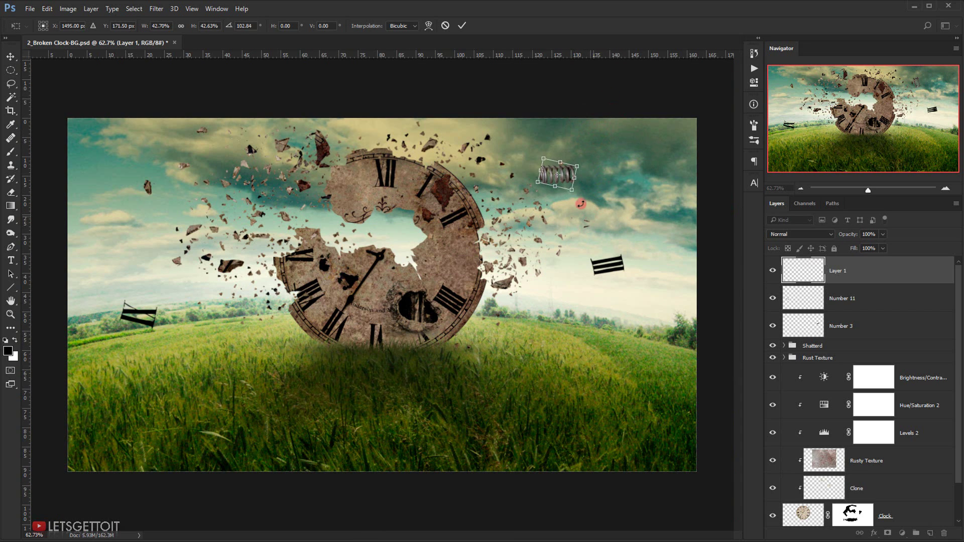
{"action": "left_click_drag", "start_coordinate": [538, 185], "coordinate": [567, 201]}
{"action": "key", "text": "Return"}
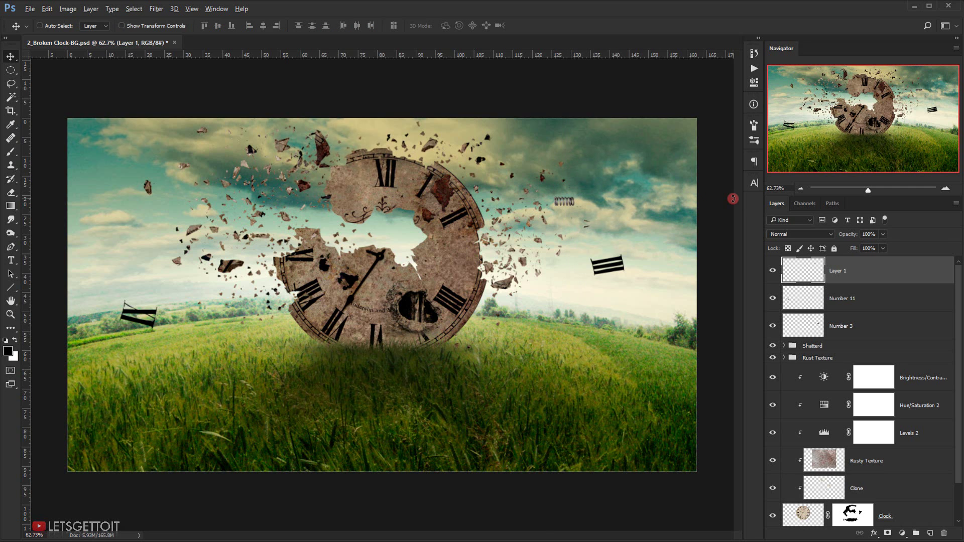
Rotate the small spring in the sky about 36 degrees and apply the transform
{"action": "scroll", "coordinate": [680, 114], "scroll_direction": "up", "scroll_amount": 5}
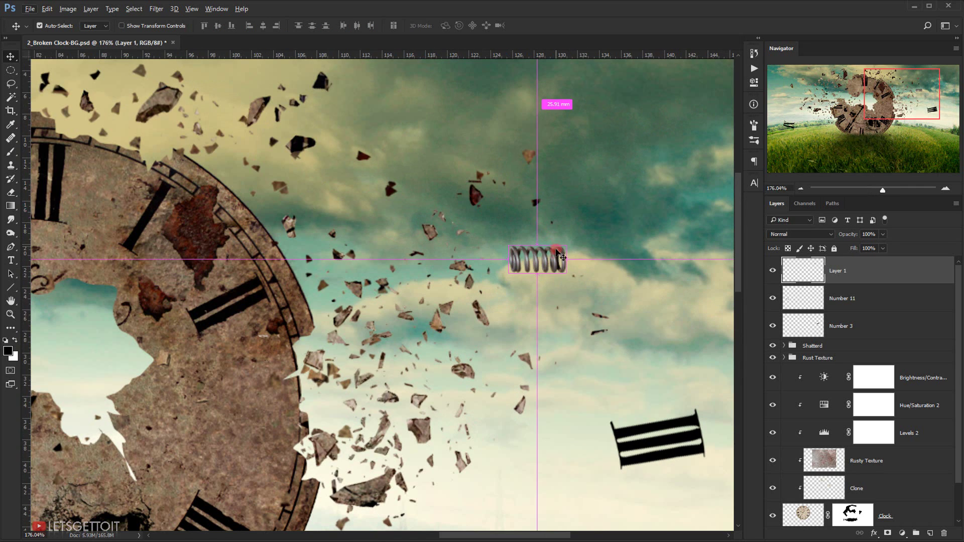
{"action": "mouse_move", "coordinate": [558, 251]}
{"action": "left_mouse_down"}
{"action": "mouse_move", "coordinate": [568, 222]}
{"action": "mouse_move", "coordinate": [576, 254]}
{"action": "left_mouse_up"}
{"action": "key", "text": "ctrl+t"}
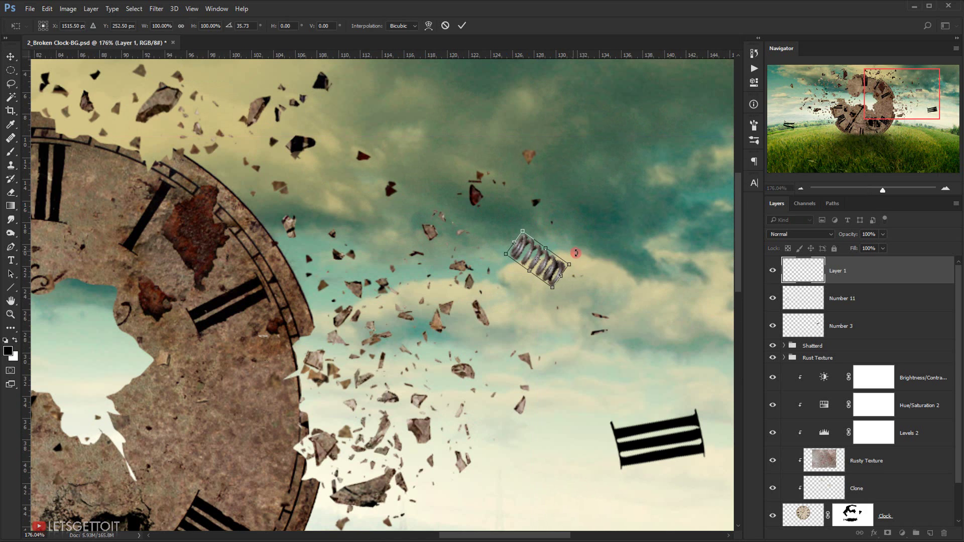
{"action": "key", "text": "Return"}
{"action": "key", "text": "ctrl+0"}
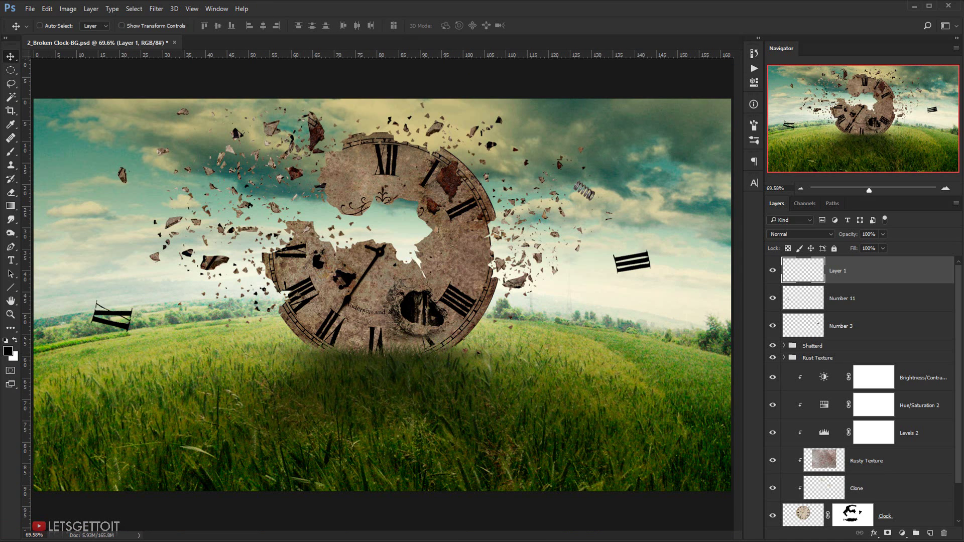
Open "grannysatticstock spring 3.png", move the spring into the Broken Clock document and close the source
{"action": "key", "text": "alt+Tab"}
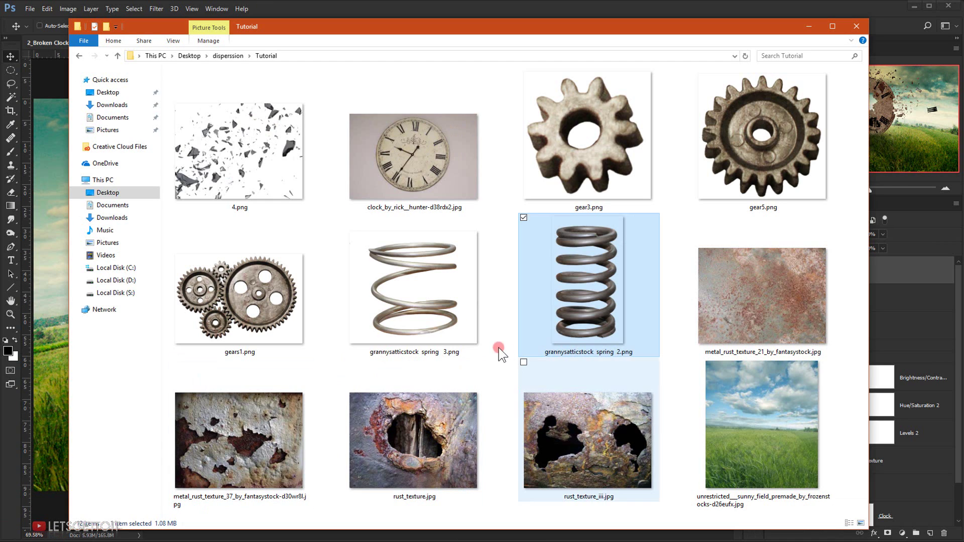
{"action": "left_click_drag", "start_coordinate": [424, 288], "coordinate": [48, 396]}
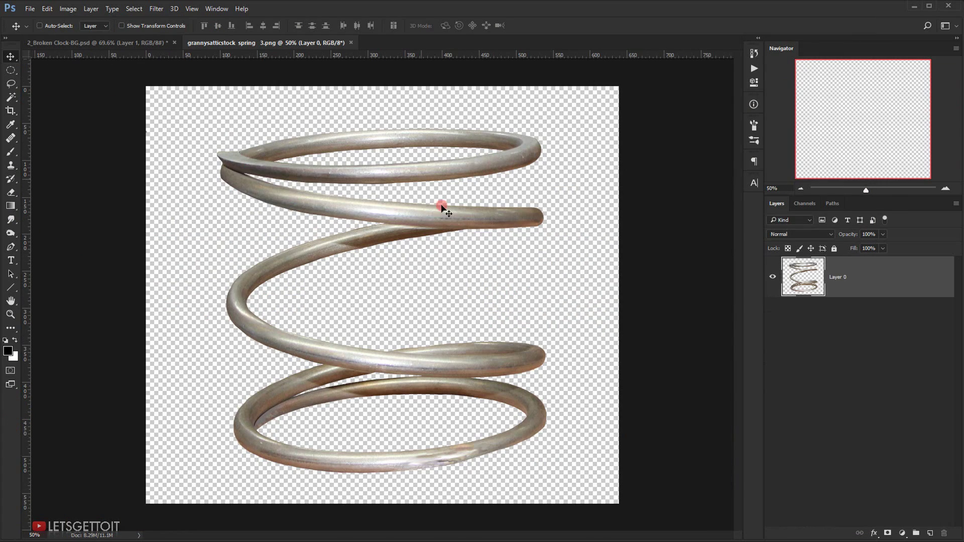
{"action": "left_click_drag", "start_coordinate": [441, 210], "coordinate": [289, 236]}
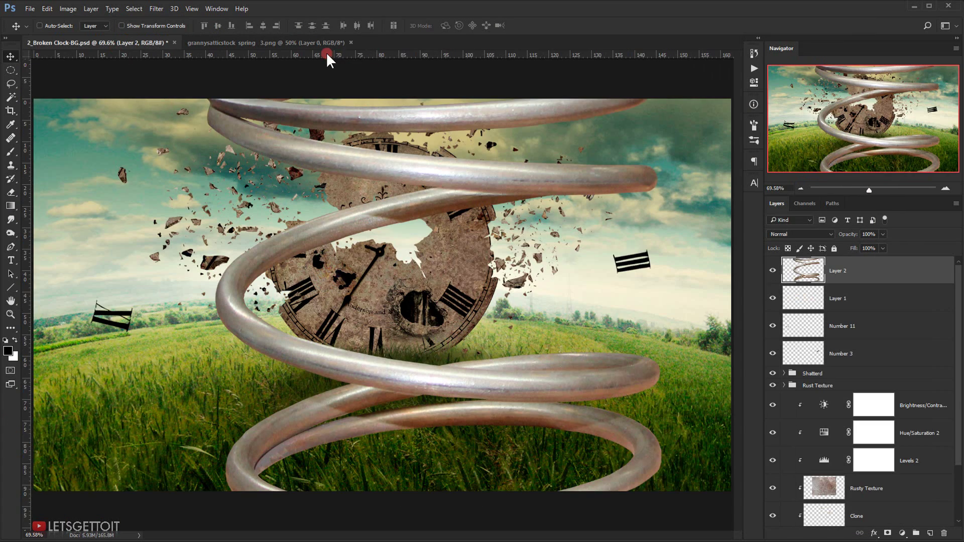
{"action": "left_click", "coordinate": [351, 43]}
{"action": "key", "text": "ctrl"}
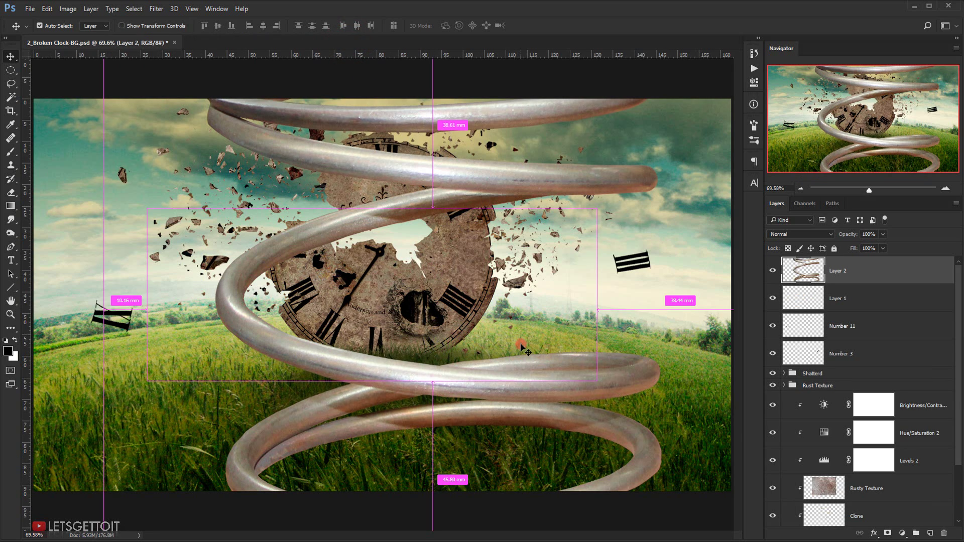
Scale down and tilt the light spring, place it over the grass to the lower right of the clock and apply the transform
{"action": "key", "text": "ctrl+t"}
{"action": "scroll", "coordinate": [500, 359], "scroll_direction": "down", "scroll_amount": 5}
{"action": "left_click_drag", "start_coordinate": [506, 217], "coordinate": [416, 286]}
{"action": "scroll", "coordinate": [398, 306], "scroll_direction": "up", "scroll_amount": 3}
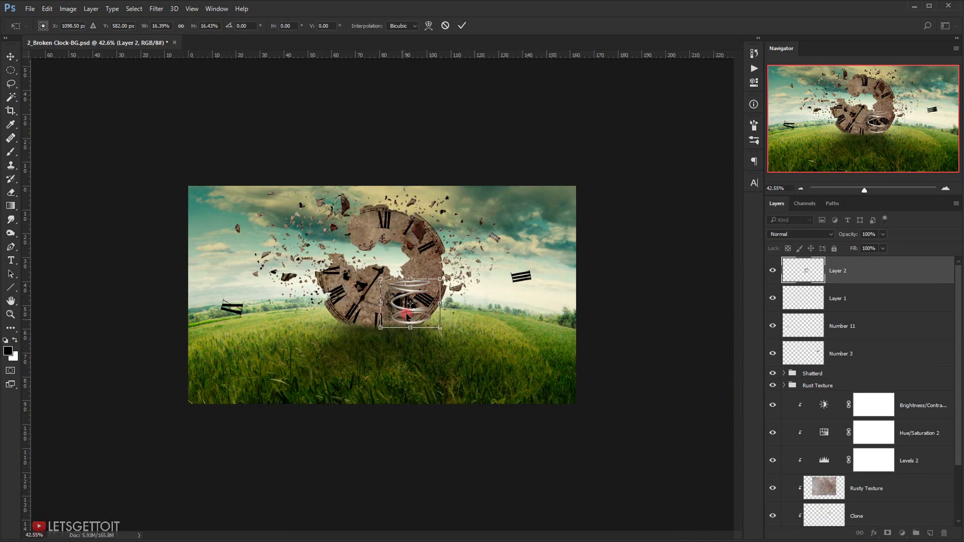
{"action": "left_click_drag", "start_coordinate": [484, 252], "coordinate": [421, 222]}
{"action": "left_click_drag", "start_coordinate": [428, 303], "coordinate": [520, 348]}
{"action": "left_click_drag", "start_coordinate": [553, 307], "coordinate": [538, 344]}
{"action": "key", "text": "Return"}
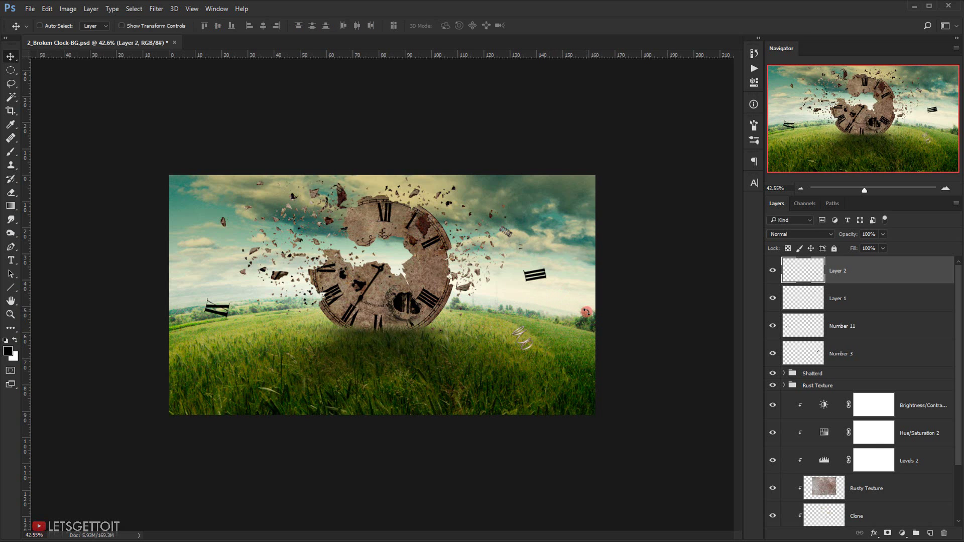
Darken the Layer 2 spring with Levels, using input shadows 22 and midtones 0.55 and slightly lowering the white input
{"action": "scroll", "coordinate": [545, 324], "scroll_direction": "up", "scroll_amount": 5}
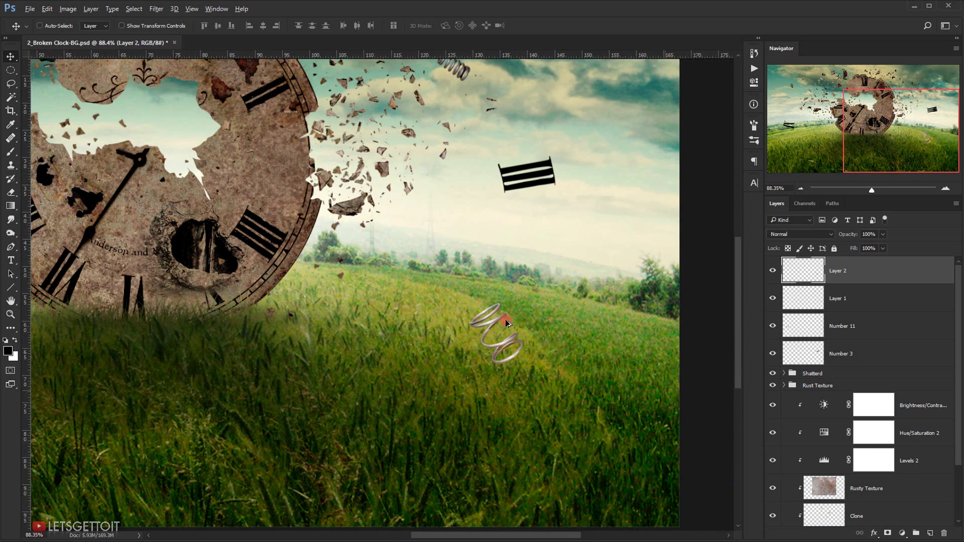
{"action": "scroll", "coordinate": [512, 327], "scroll_direction": "down", "scroll_amount": 2}
{"action": "left_click", "coordinate": [787, 271]}
{"action": "key", "text": "ctrl+l"}
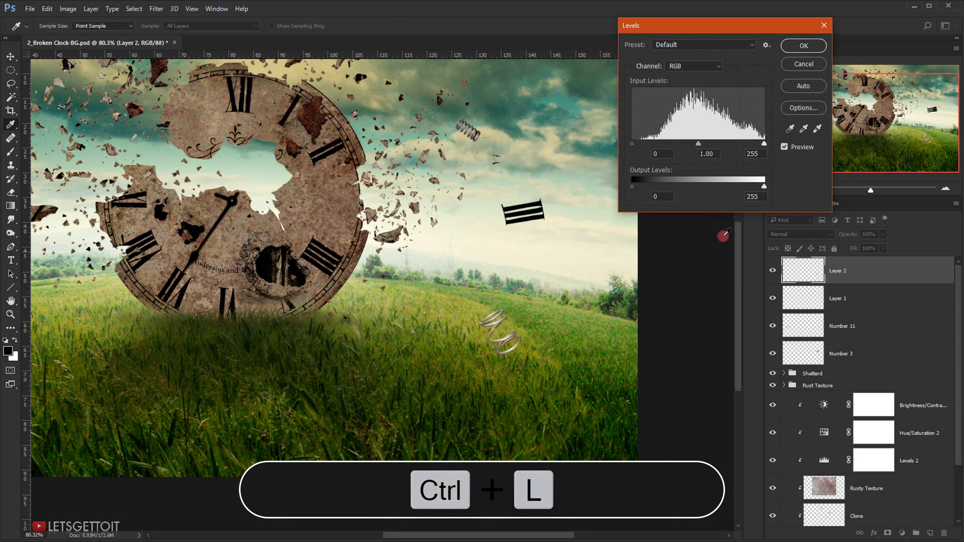
{"action": "left_click_drag", "start_coordinate": [698, 143], "coordinate": [724, 144]}
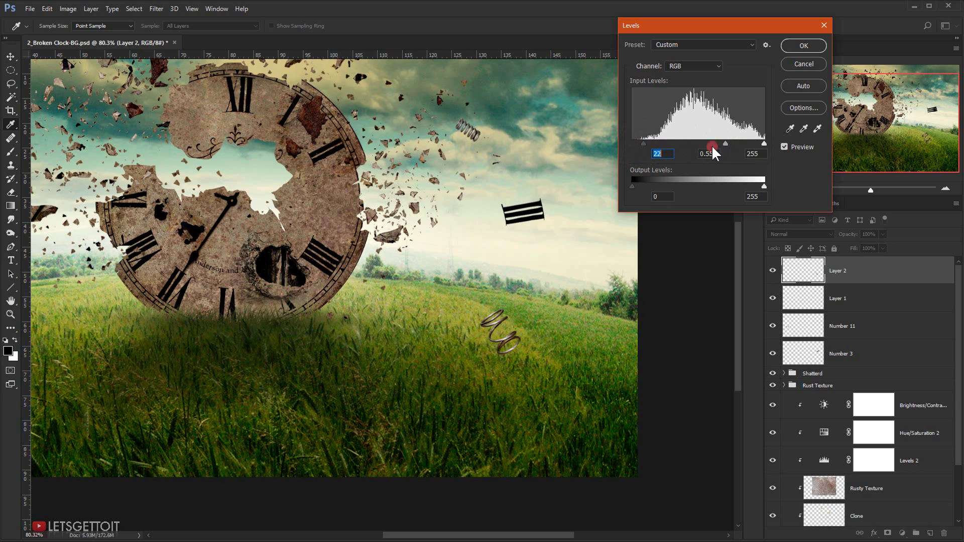
{"action": "left_click_drag", "start_coordinate": [762, 141], "coordinate": [760, 142]}
{"action": "left_click", "coordinate": [810, 46]}
Adjust the Layer 1 spring with Levels, slightly raising the shadow input and slightly lowering the midtone and white inputs
{"action": "left_click", "coordinate": [871, 299]}
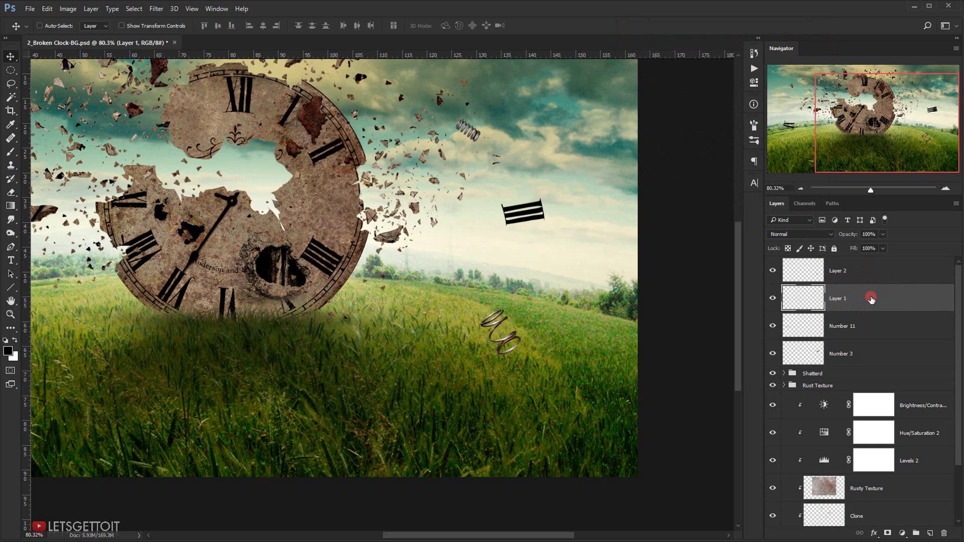
{"action": "key", "text": "ctrl+l"}
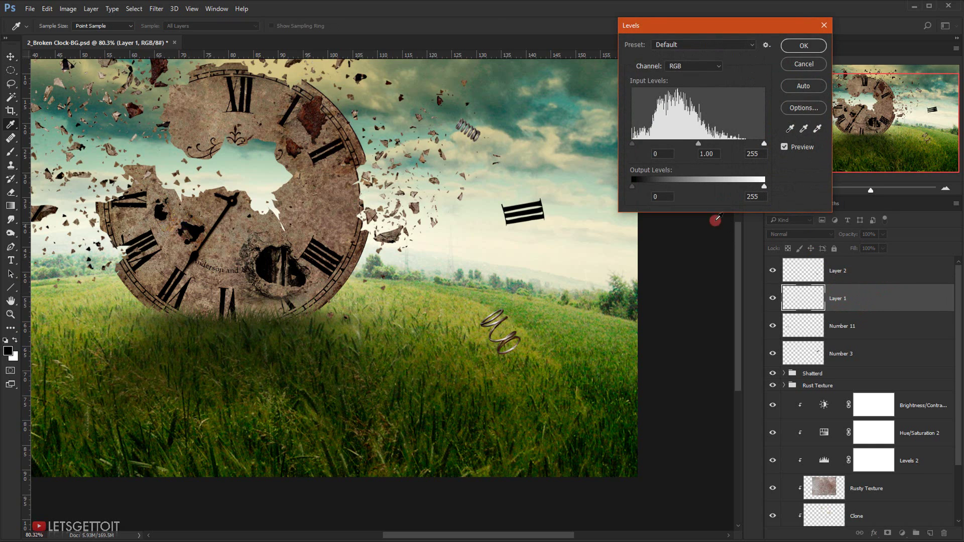
{"action": "left_click_drag", "start_coordinate": [695, 145], "coordinate": [701, 145]}
{"action": "left_click_drag", "start_coordinate": [764, 144], "coordinate": [756, 144]}
{"action": "left_click_drag", "start_coordinate": [634, 145], "coordinate": [639, 145]}
{"action": "left_click", "coordinate": [803, 45]}
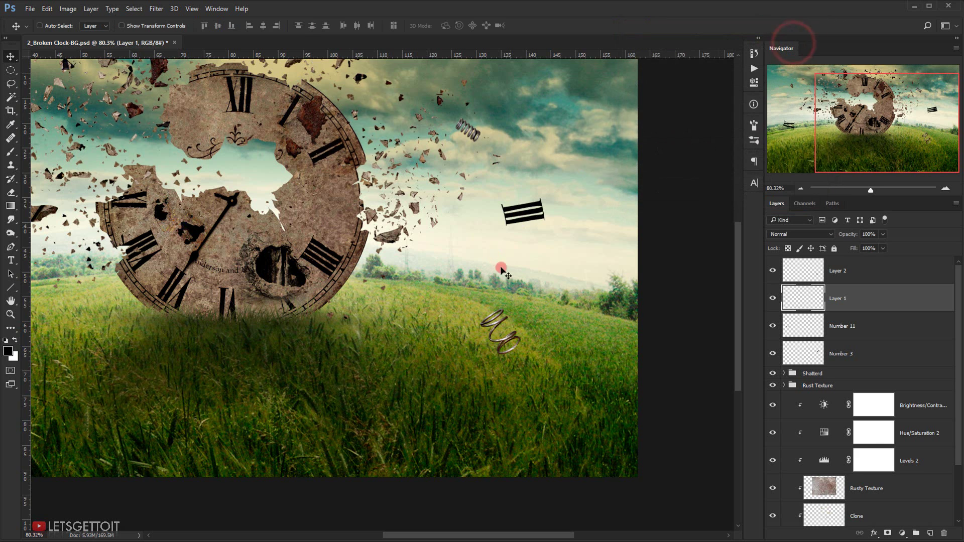
Rename Layer 1 as "Spring 1`" and Layer 2 as "Spring 2"
{"action": "scroll", "coordinate": [415, 298], "scroll_direction": "down", "scroll_amount": 3}
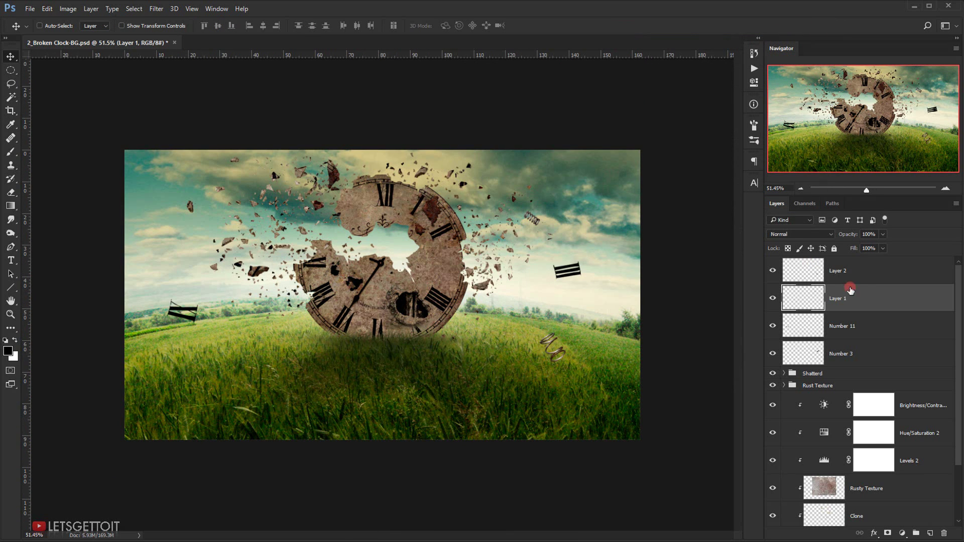
{"action": "double_click", "coordinate": [838, 299]}
{"action": "double_click", "coordinate": [836, 271]}
{"action": "type", "text": "S"}
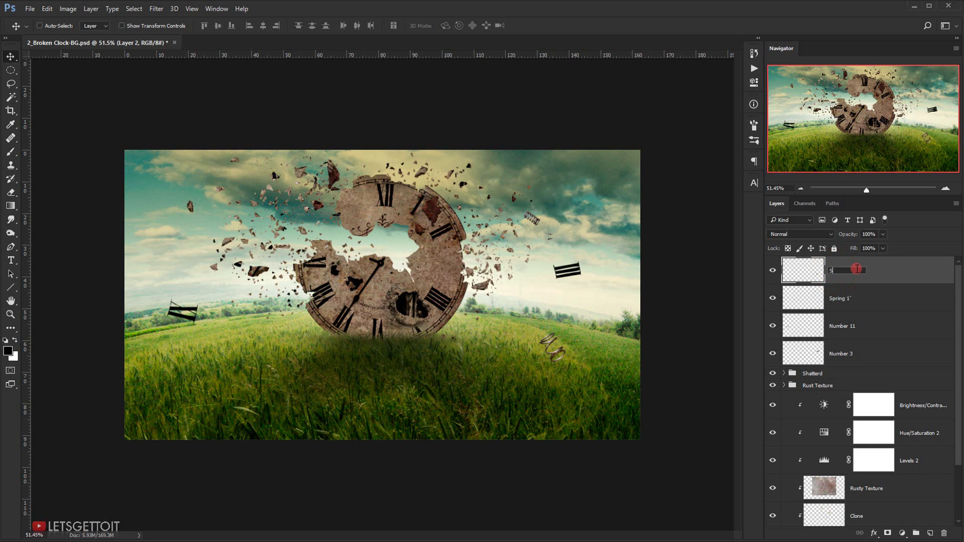
{"action": "type", "text": "pring 2"}
{"action": "key", "text": "Return"}
{"action": "key", "text": "ctrl+plus"}
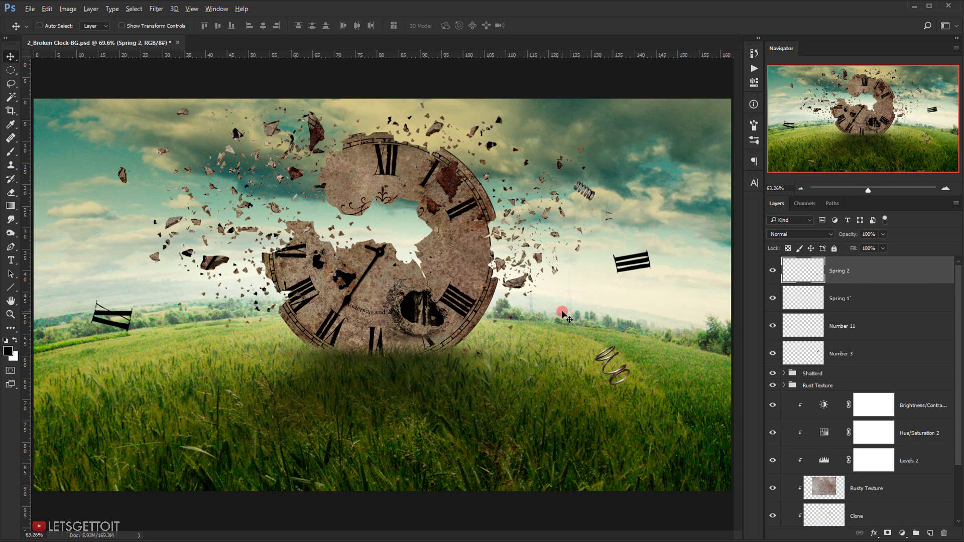
{"action": "scroll", "coordinate": [562, 315], "scroll_direction": "down", "scroll_amount": 3}
{"action": "scroll", "coordinate": [406, 293], "scroll_direction": "up", "scroll_amount": 5}
{"action": "key", "text": "ctrl+0"}
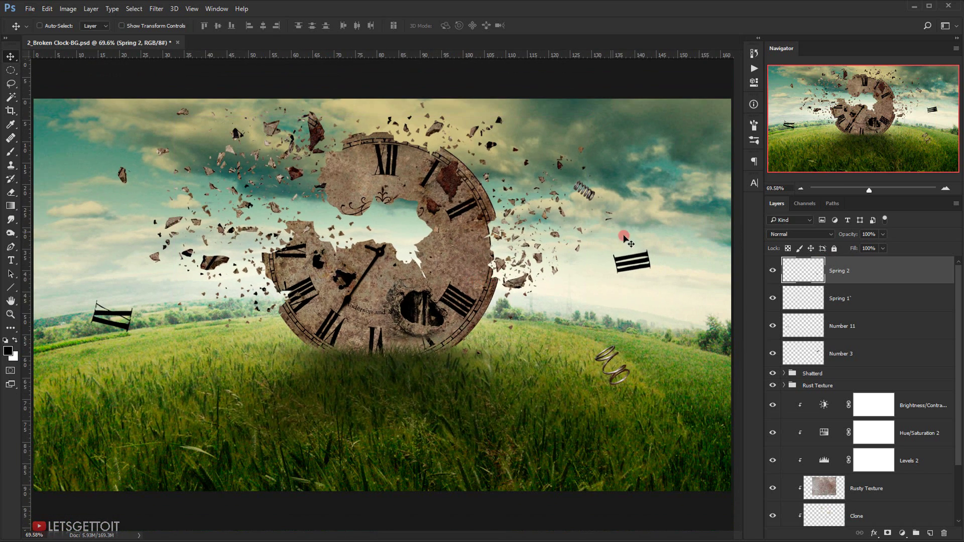
{"action": "key", "text": "b"}
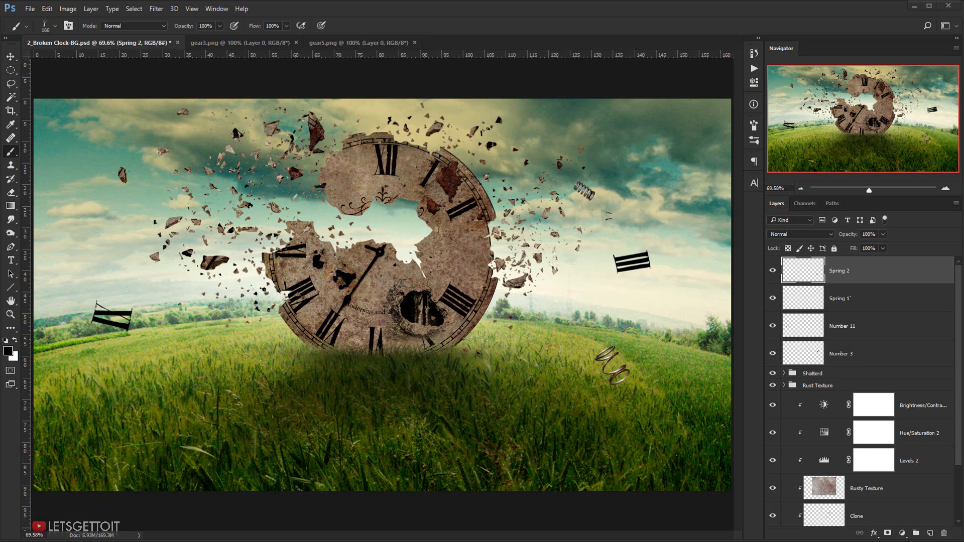
Open "gears1.png" from the Tutorial folder and move the gears into the Broken Clock document
{"action": "left_click", "coordinate": [128, 534]}
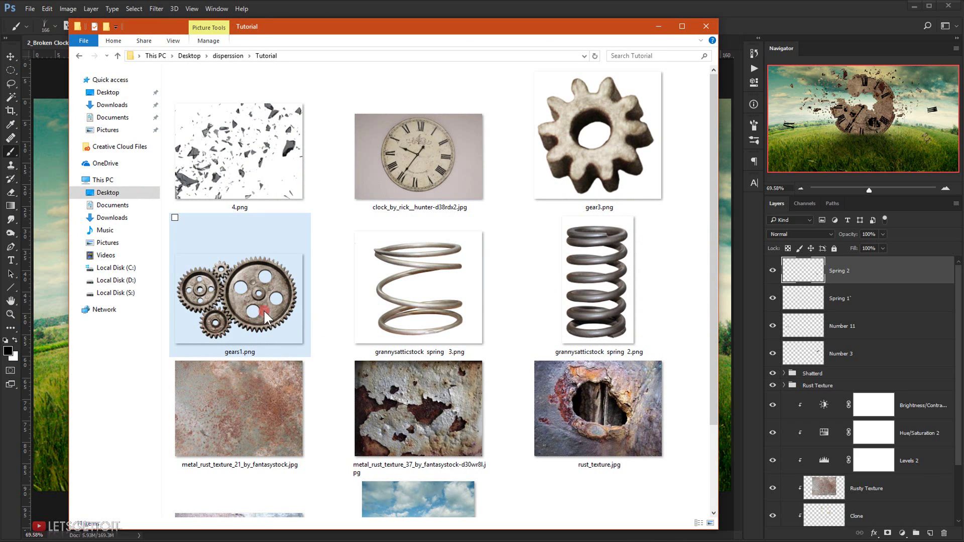
{"action": "left_click_drag", "start_coordinate": [242, 287], "coordinate": [10, 451]}
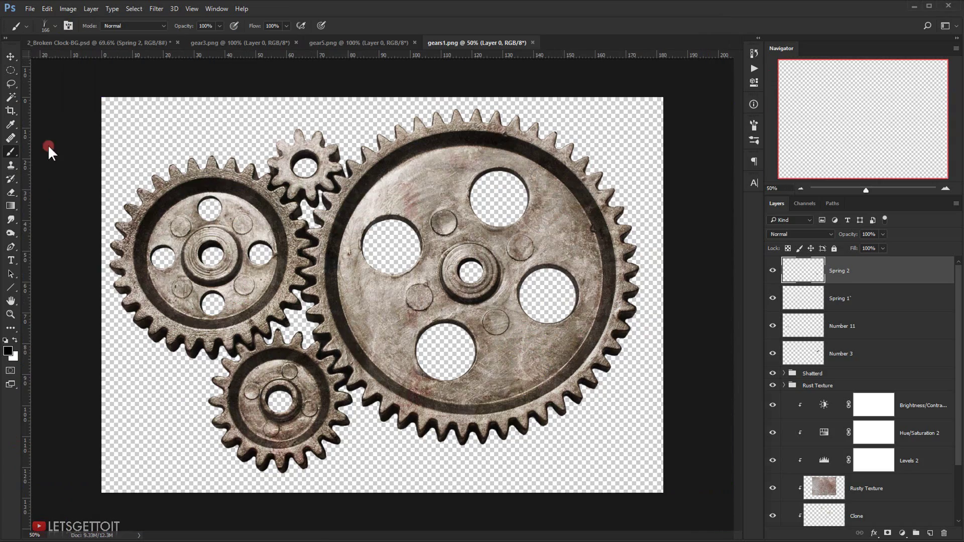
{"action": "left_click", "coordinate": [10, 56]}
{"action": "left_click_drag", "start_coordinate": [326, 170], "coordinate": [300, 56]}
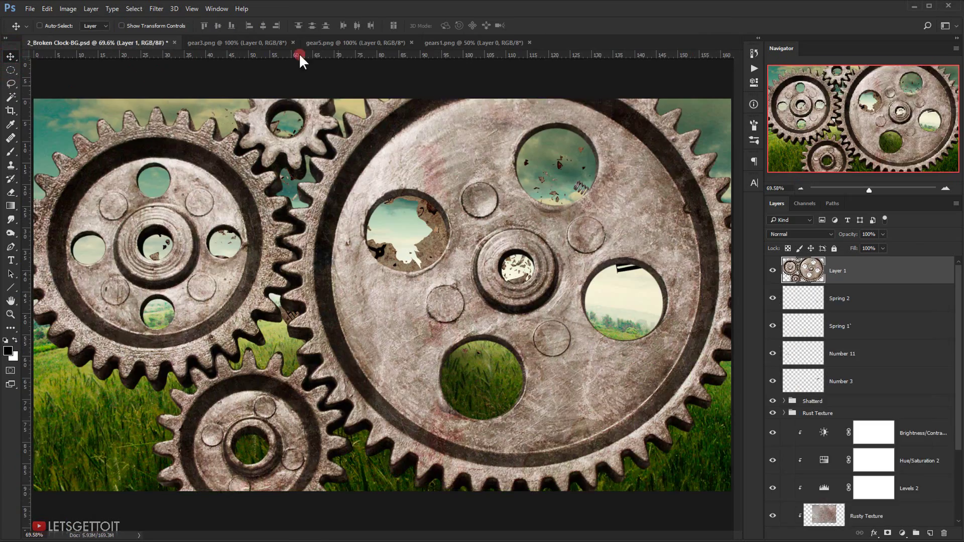
Close the three gear source documents and rename the new gears layer as "Gear 1"
{"action": "left_click", "coordinate": [293, 43]}
{"action": "left_click", "coordinate": [293, 42]}
{"action": "left_click", "coordinate": [293, 42]}
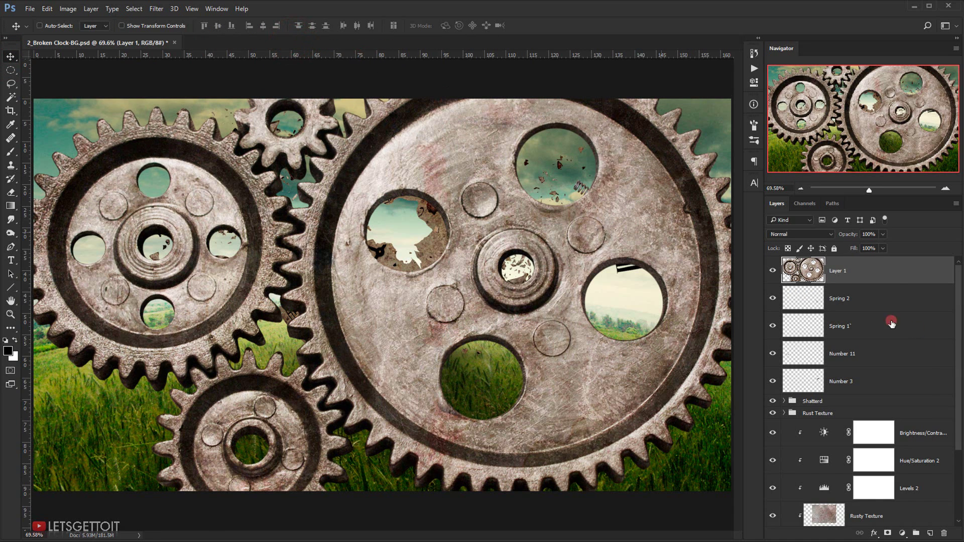
{"action": "double_click", "coordinate": [849, 270]}
{"action": "key", "text": "Return"}
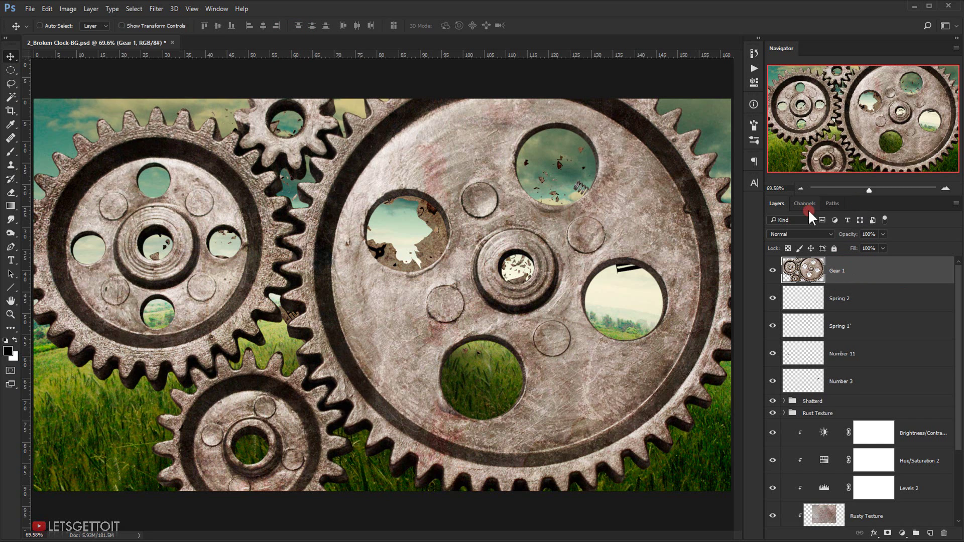
Scale the Gear 1 layer down to about 22%, place it over the middle of the broken clock and apply the transform
{"action": "key", "text": "ctrl+t"}
{"action": "scroll", "coordinate": [284, 294], "scroll_direction": "down", "scroll_amount": 3}
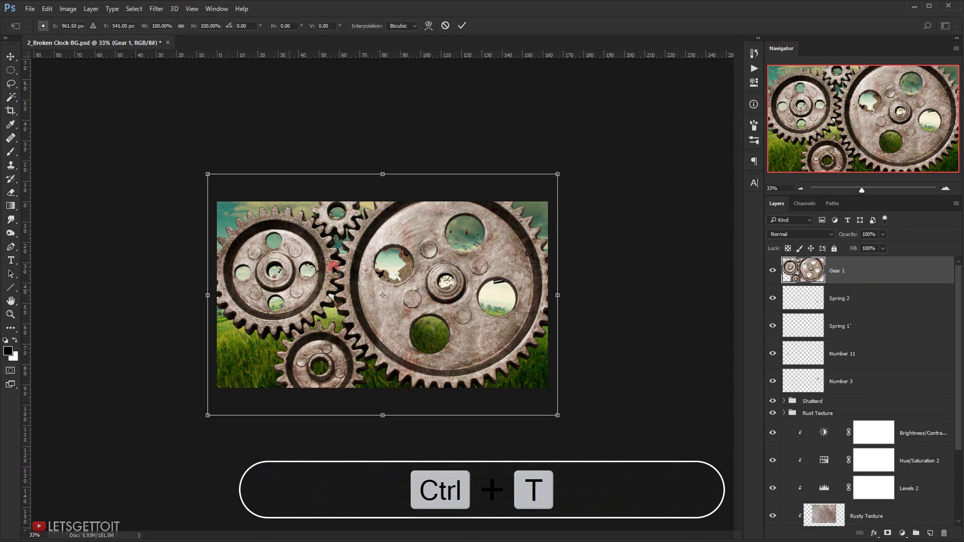
{"action": "left_click_drag", "start_coordinate": [558, 174], "coordinate": [426, 265]}
{"action": "scroll", "coordinate": [378, 287], "scroll_direction": "up", "scroll_amount": 5}
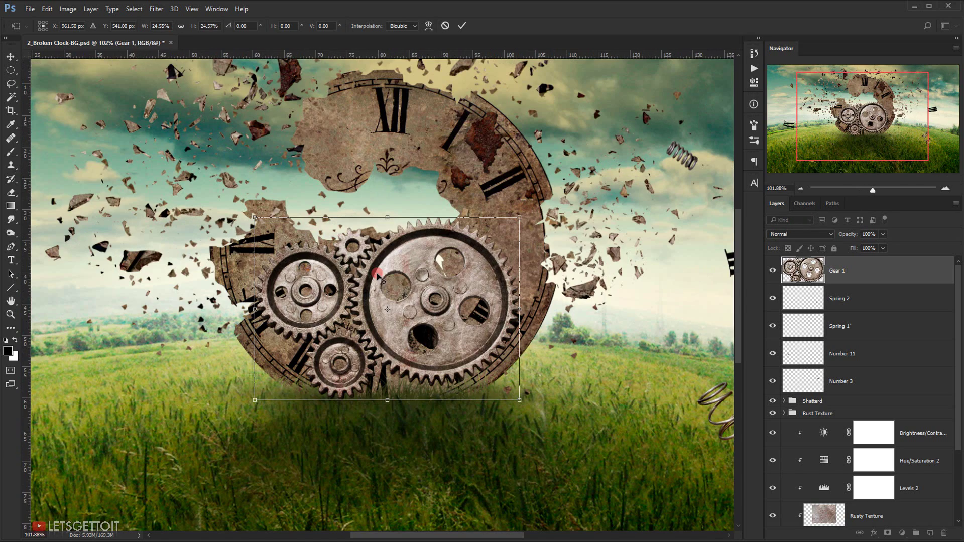
{"action": "left_click_drag", "start_coordinate": [462, 266], "coordinate": [285, 276]}
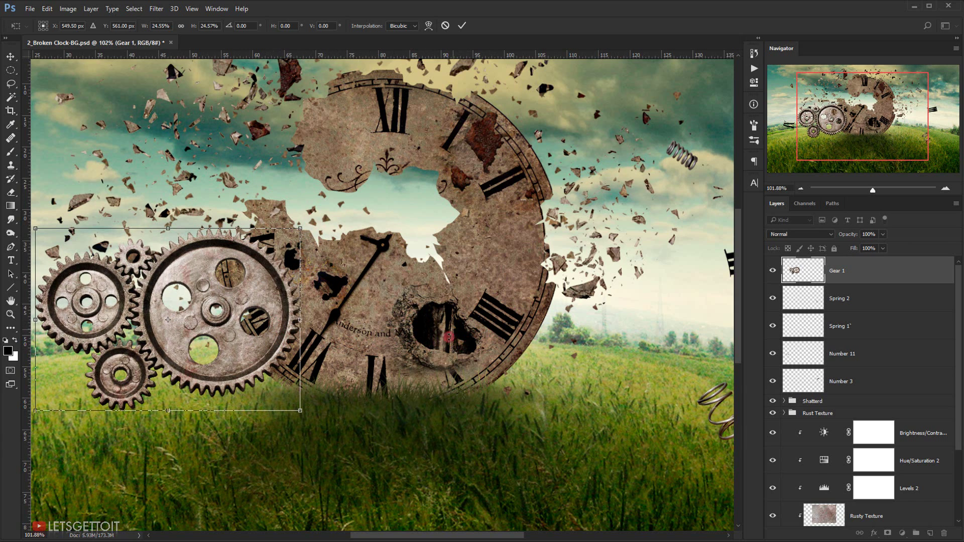
{"action": "left_click_drag", "start_coordinate": [261, 339], "coordinate": [472, 279]}
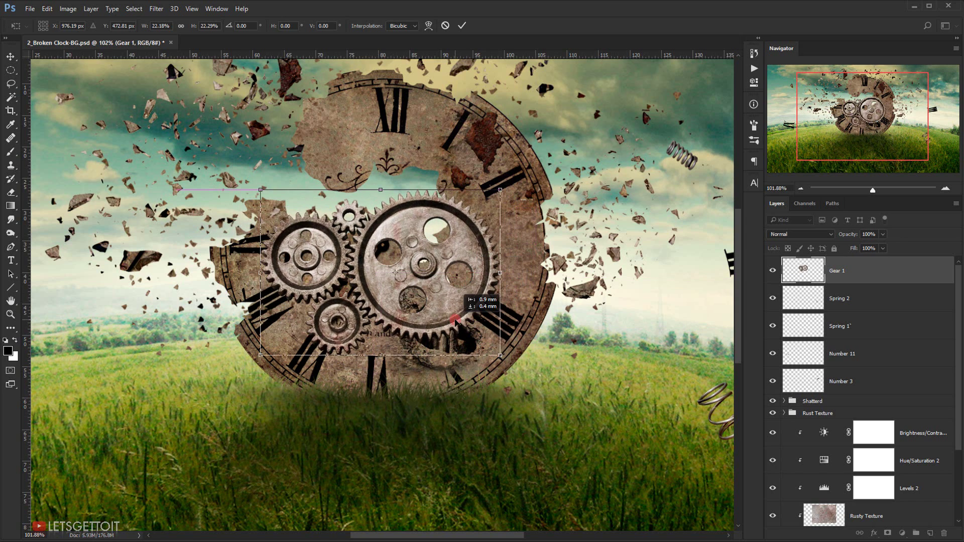
{"action": "left_click_drag", "start_coordinate": [457, 317], "coordinate": [455, 320]}
{"action": "left_click_drag", "start_coordinate": [456, 320], "coordinate": [451, 320]}
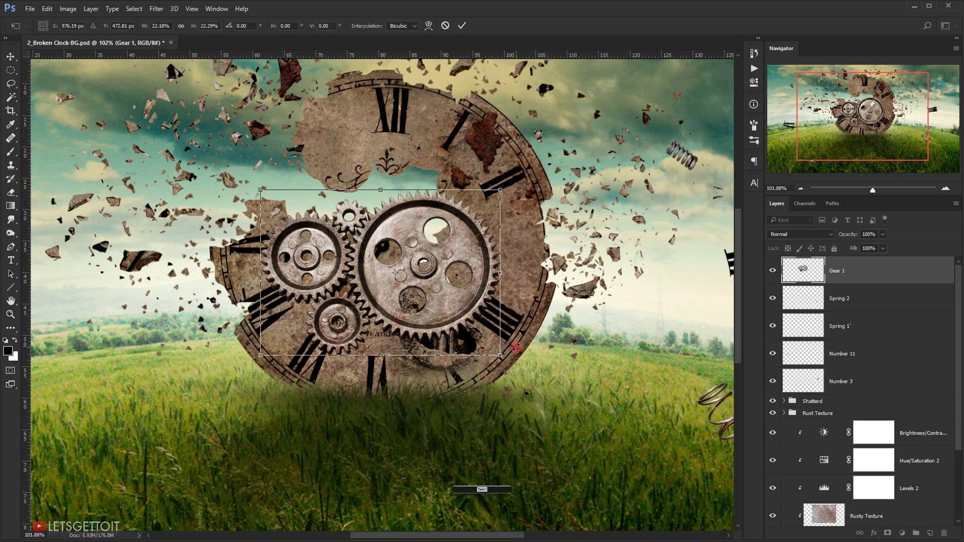
{"action": "key", "text": "Return"}
Darken the gears with Levels, using midtones 0.66 and white input 242 and slightly raising the shadow input
{"action": "scroll", "coordinate": [307, 280], "scroll_direction": "up", "scroll_amount": 2}
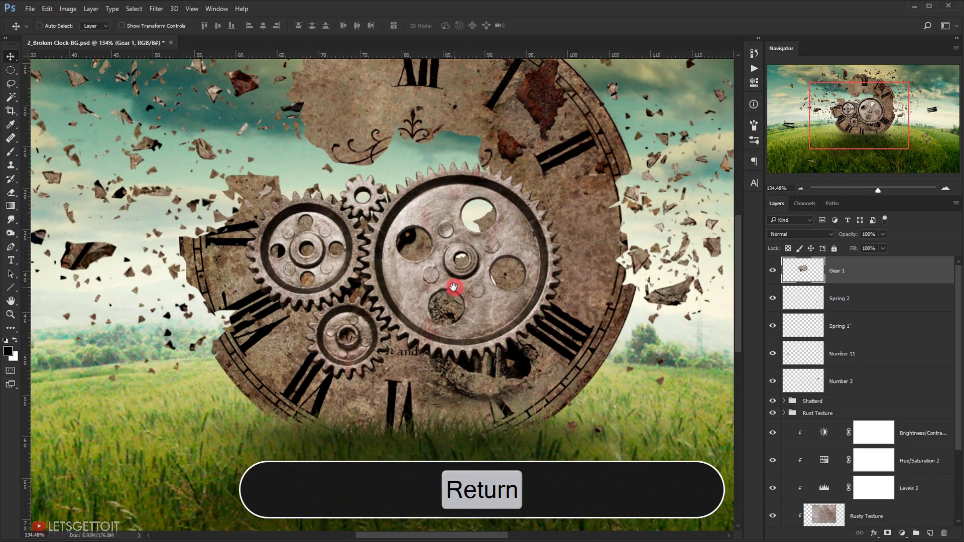
{"action": "scroll", "coordinate": [372, 281], "scroll_direction": "down", "scroll_amount": 3}
{"action": "scroll", "coordinate": [353, 285], "scroll_direction": "up", "scroll_amount": 2}
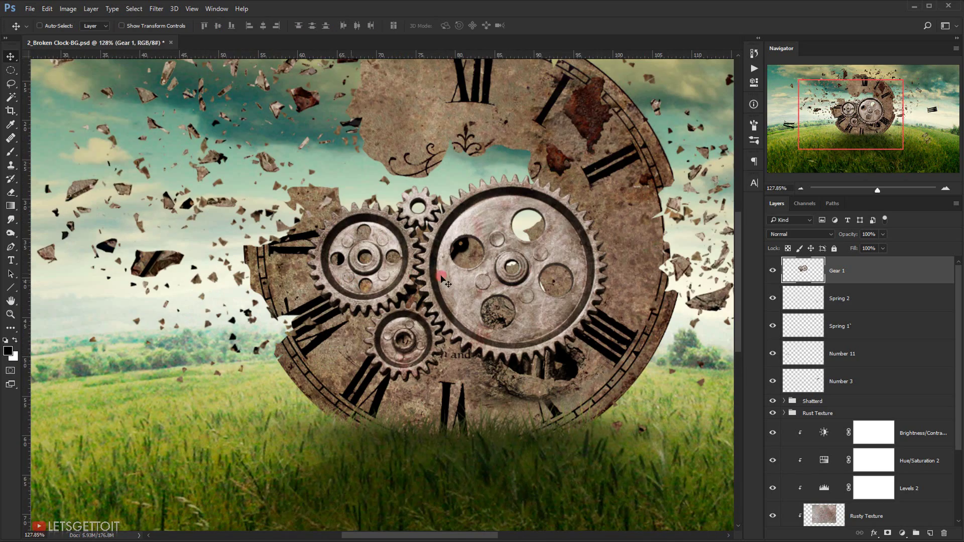
{"action": "key", "text": "ctrl+l"}
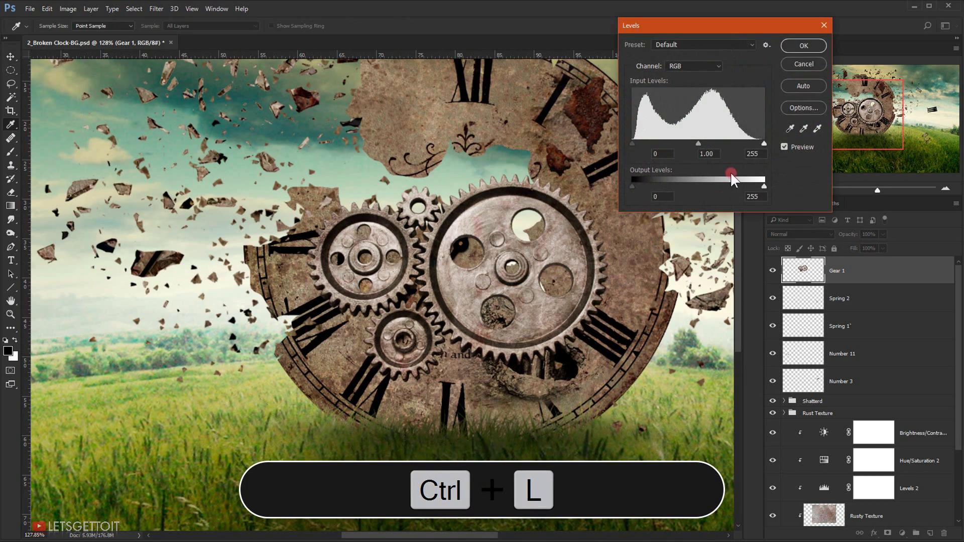
{"action": "left_click_drag", "start_coordinate": [696, 143], "coordinate": [757, 143]}
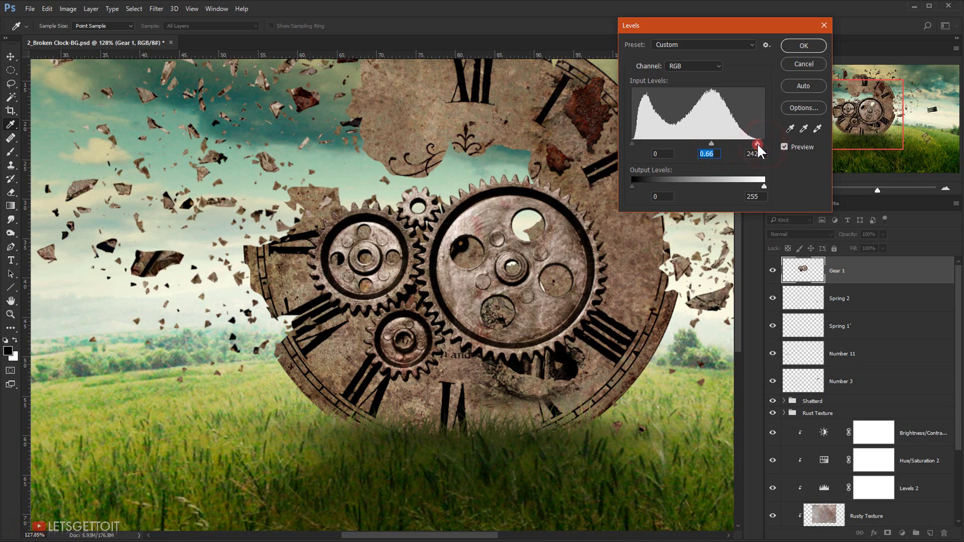
{"action": "left_click", "coordinate": [673, 143]}
{"action": "left_click_drag", "start_coordinate": [634, 144], "coordinate": [636, 144]}
{"action": "left_click", "coordinate": [816, 47]}
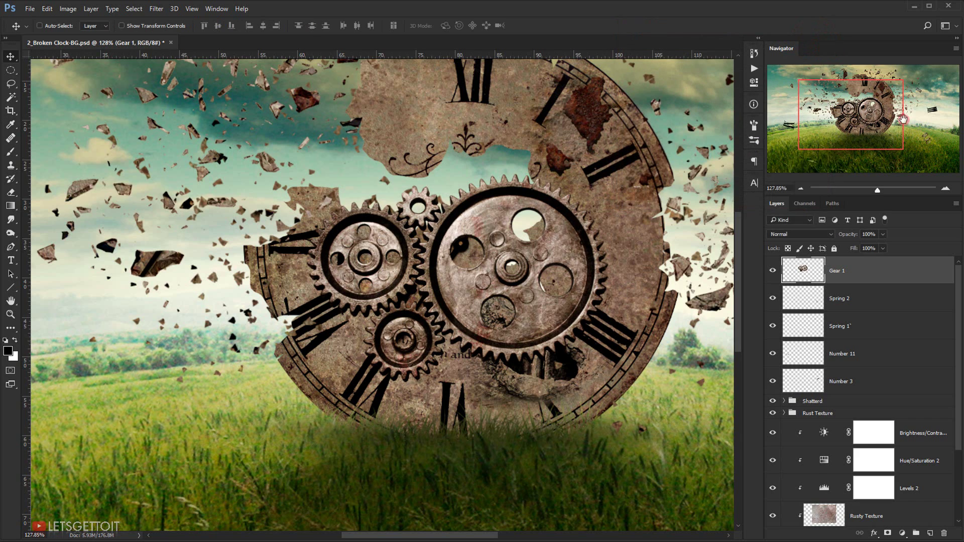
Mute and darken the gears with Hue/Saturation, using saturation about -10, lightness -13 and a slight hue adjustment
{"action": "key", "text": "ctrl+u"}
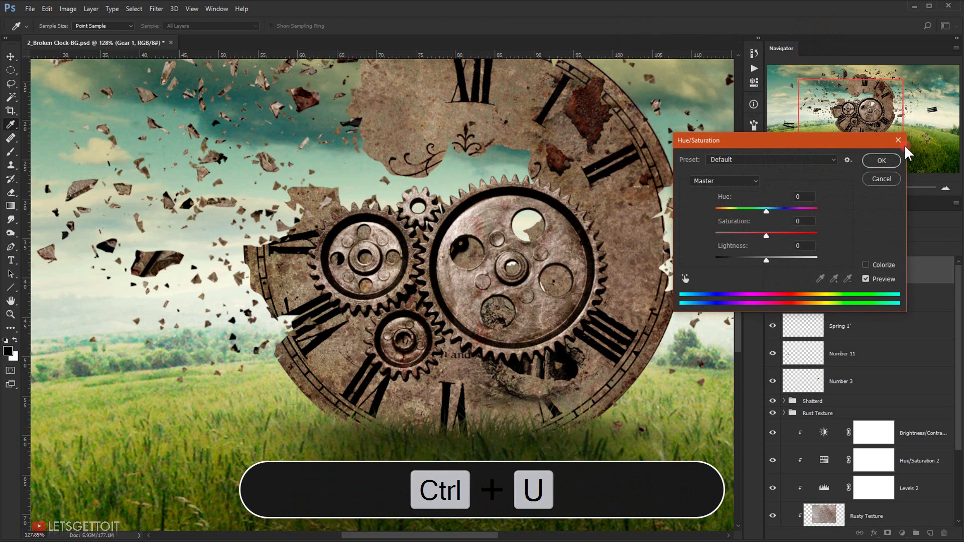
{"action": "left_click_drag", "start_coordinate": [767, 234], "coordinate": [759, 243]}
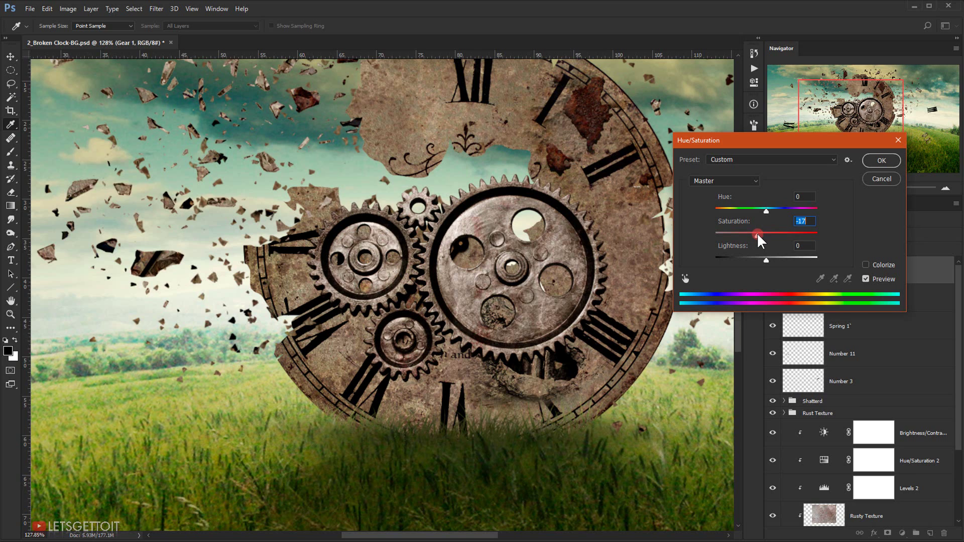
{"action": "mouse_move", "coordinate": [758, 242]}
{"action": "left_mouse_down"}
{"action": "mouse_move", "coordinate": [762, 261]}
{"action": "mouse_move", "coordinate": [762, 236]}
{"action": "left_mouse_up"}
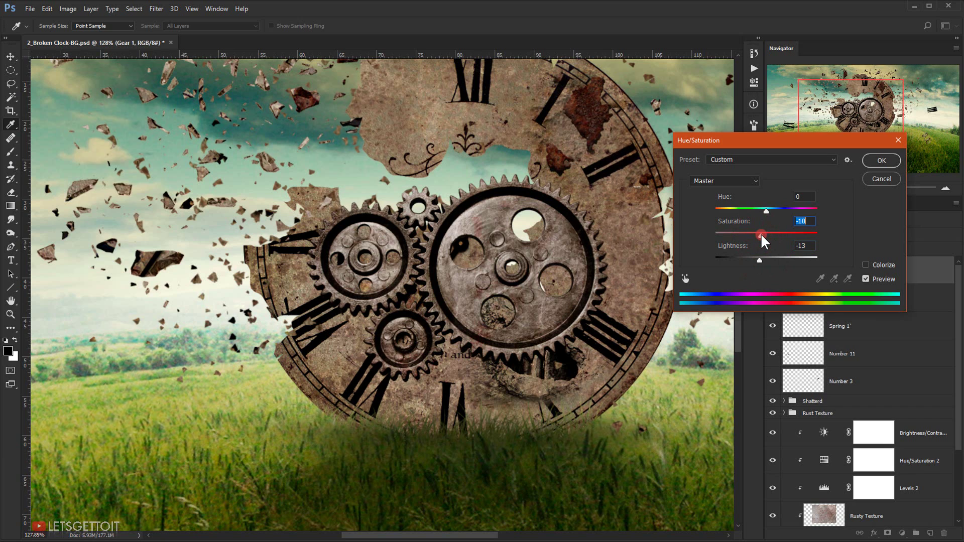
{"action": "left_click", "coordinate": [874, 161]}
{"action": "left_click", "coordinate": [770, 211]}
{"action": "left_click_drag", "start_coordinate": [770, 210], "coordinate": [764, 234]}
{"action": "left_click", "coordinate": [881, 161]}
Hide the Gear 1 layer with a black layer mask and keep the mask active for painting
{"action": "scroll", "coordinate": [416, 230], "scroll_direction": "down", "scroll_amount": 5}
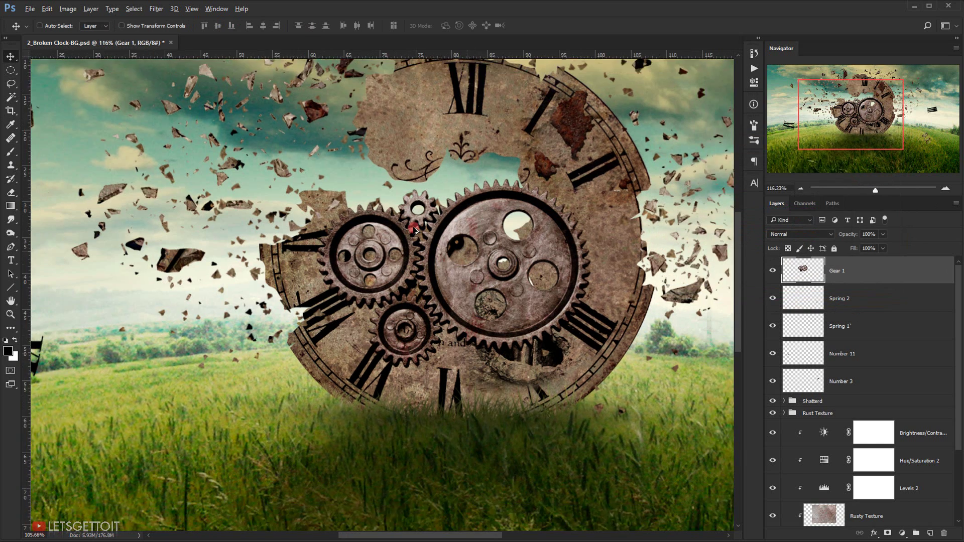
{"action": "scroll", "coordinate": [336, 256], "scroll_direction": "up", "scroll_amount": 4}
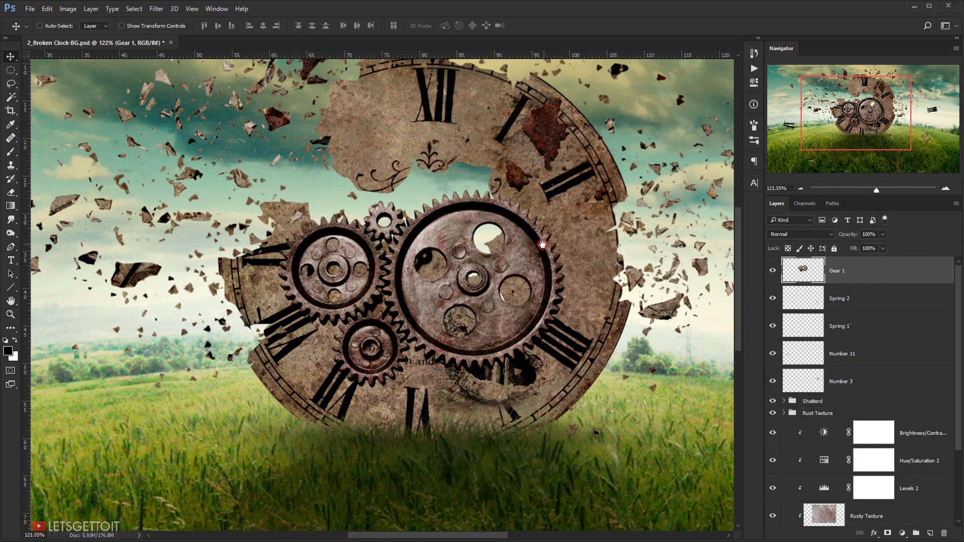
{"action": "scroll", "coordinate": [336, 258], "scroll_direction": "up", "scroll_amount": 2}
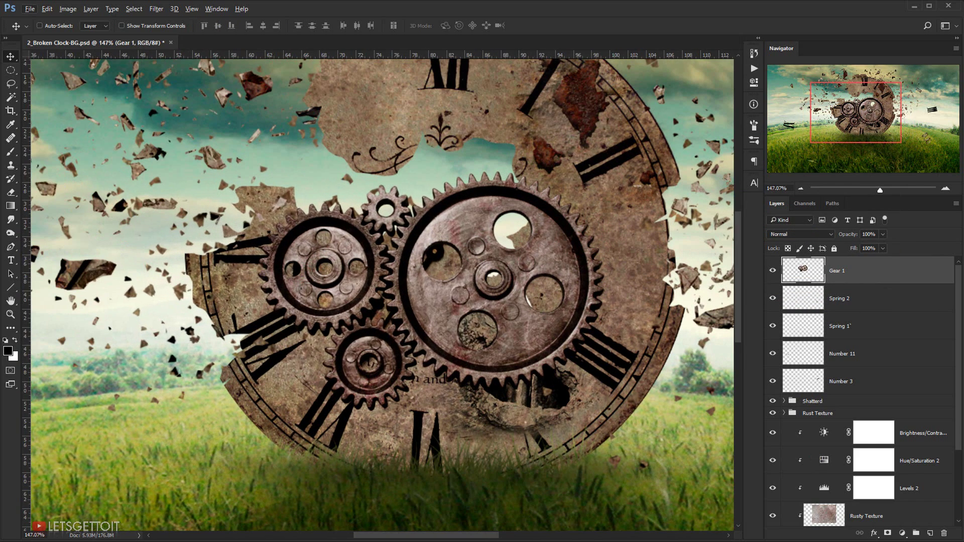
{"action": "key", "text": "alt"}
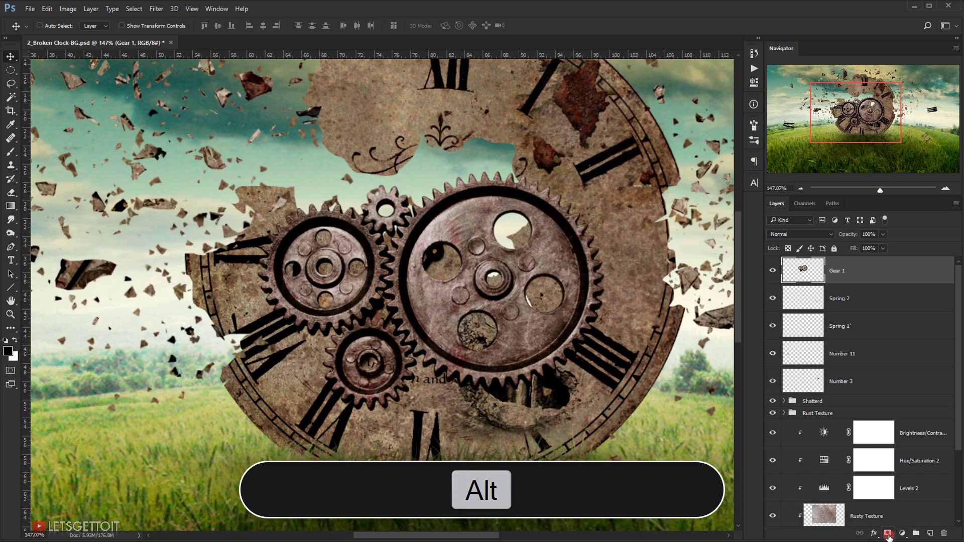
{"action": "left_click", "coordinate": [888, 534], "text": "alt"}
{"action": "left_click", "coordinate": [851, 274]}
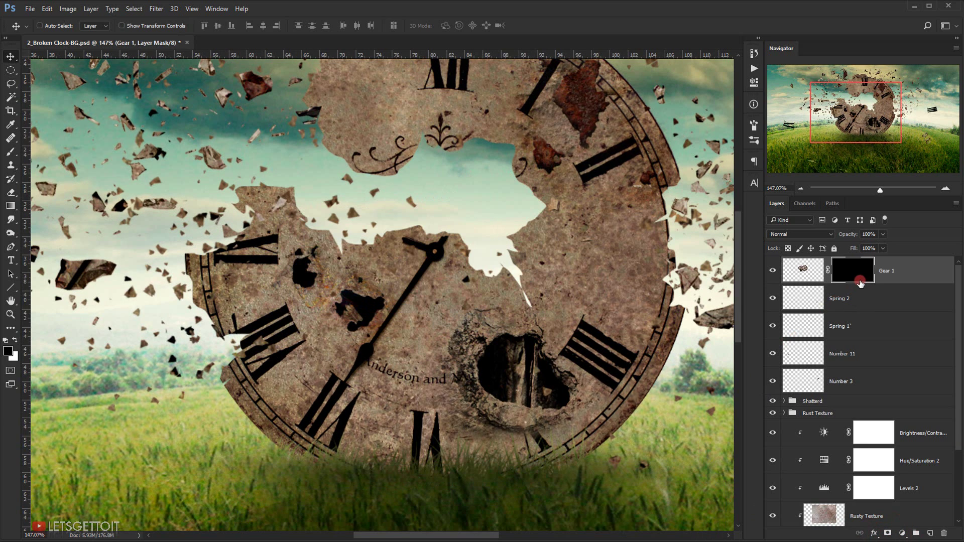
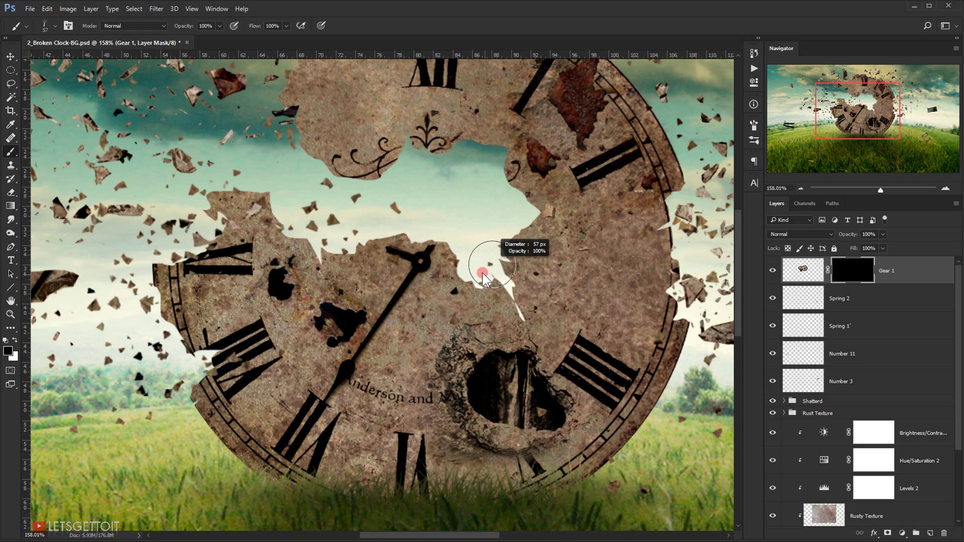
Choose a round brush tip for painting the mask and set its hardness to 100%
{"action": "right_click", "coordinate": [432, 235]}
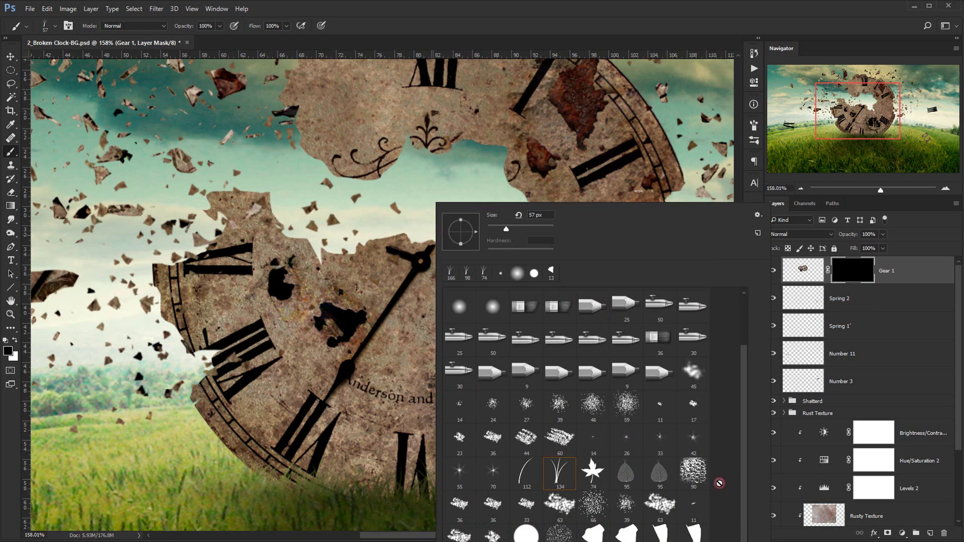
{"action": "scroll", "coordinate": [555, 400], "scroll_direction": "down", "scroll_amount": 2}
{"action": "scroll", "coordinate": [558, 400], "scroll_direction": "up", "scroll_amount": 2}
{"action": "left_click", "coordinate": [589, 312]}
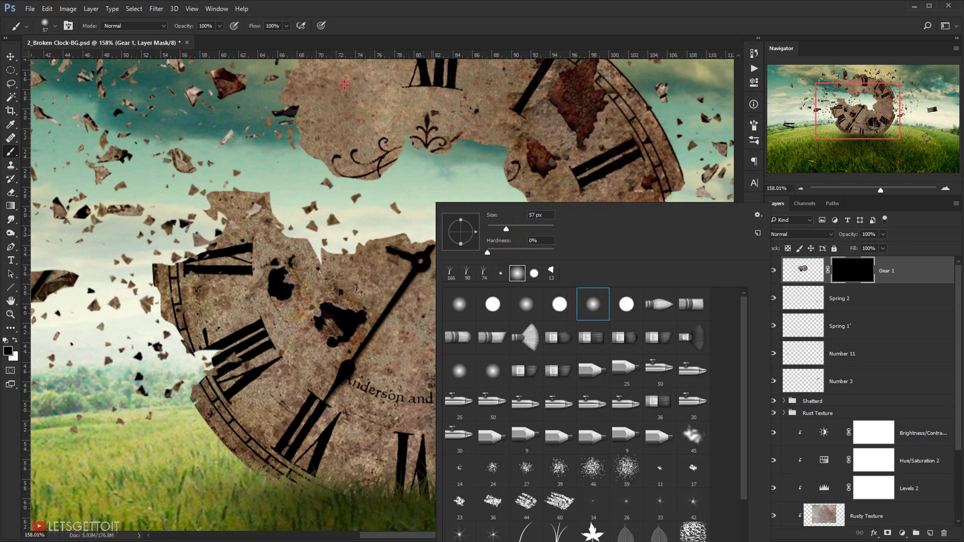
{"action": "left_click_drag", "start_coordinate": [486, 253], "coordinate": [663, 253]}
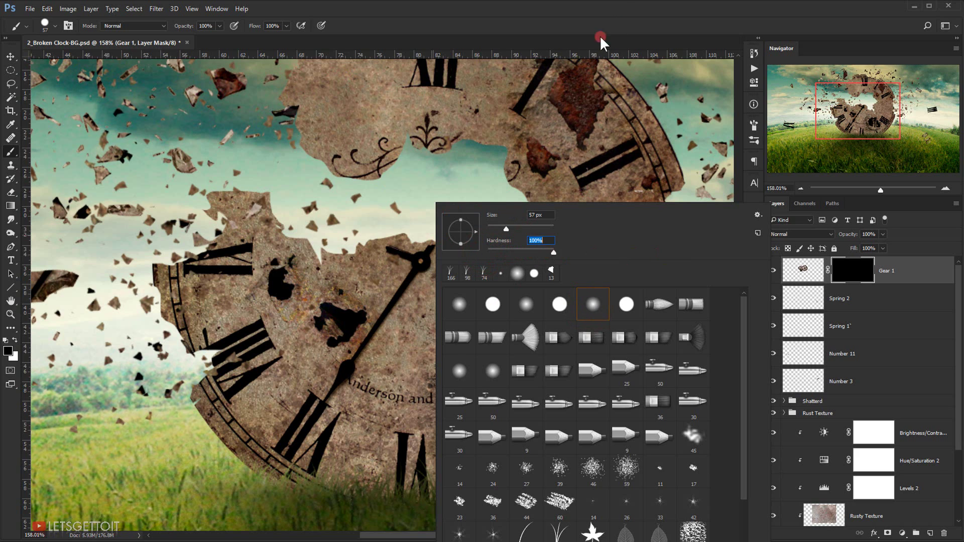
Load the Clock layer's mask as a selection, with the Gear 1 layer mask active for painting
{"action": "left_click", "coordinate": [620, 11]}
{"action": "mouse_move", "coordinate": [480, 218]}
{"action": "left_mouse_down"}
{"action": "mouse_move", "coordinate": [496, 222]}
{"action": "mouse_move", "coordinate": [472, 224]}
{"action": "left_mouse_up"}
{"action": "scroll", "coordinate": [464, 343], "scroll_direction": "up", "scroll_amount": 6}
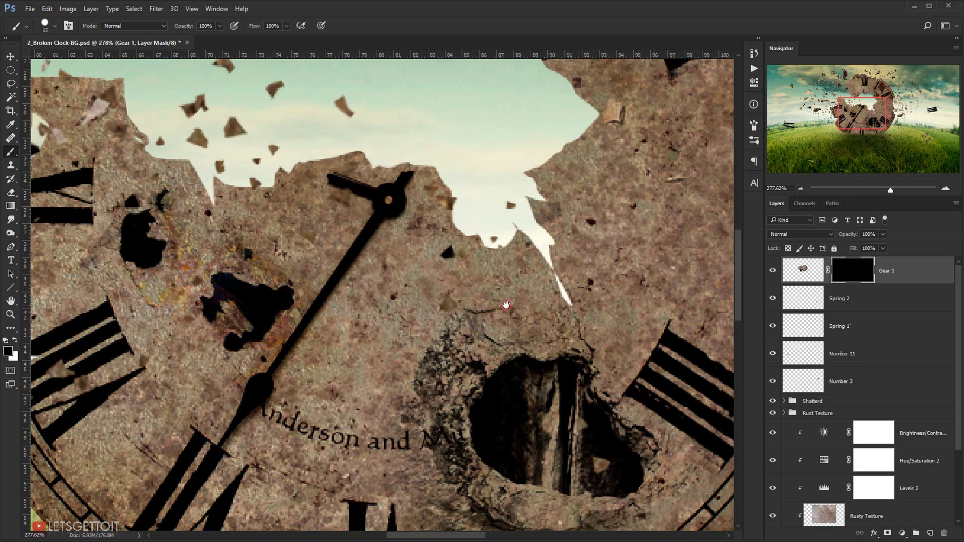
{"action": "left_click_drag", "start_coordinate": [499, 329], "coordinate": [459, 322]}
{"action": "scroll", "coordinate": [477, 333], "scroll_direction": "down", "scroll_amount": 8}
{"action": "scroll", "coordinate": [849, 372], "scroll_direction": "down", "scroll_amount": 3}
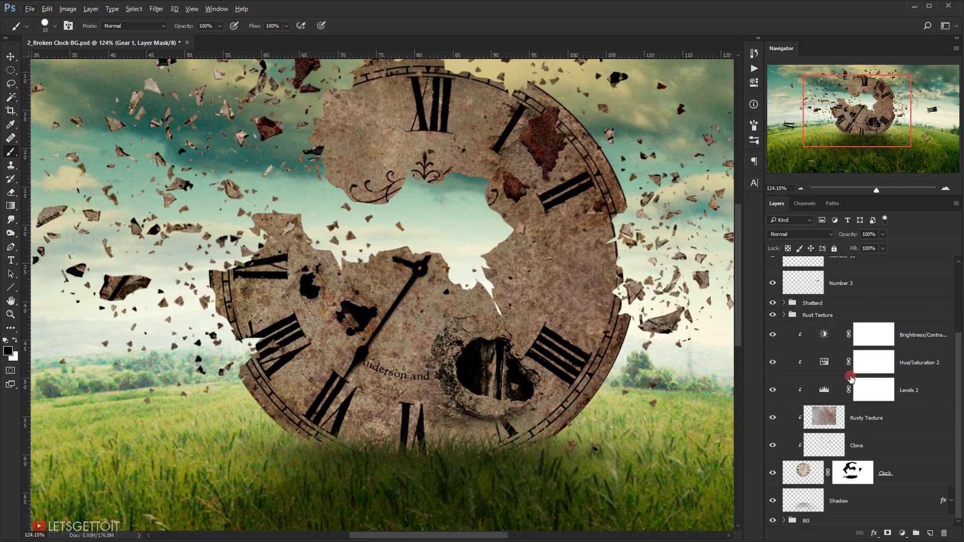
{"action": "left_click", "coordinate": [853, 472], "text": "ctrl"}
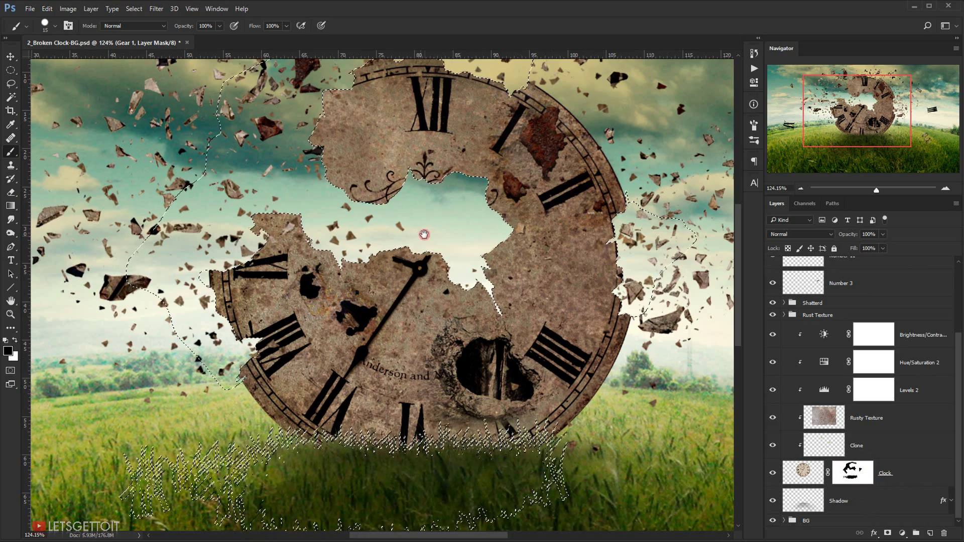
{"action": "scroll", "coordinate": [420, 244], "scroll_direction": "up", "scroll_amount": 1}
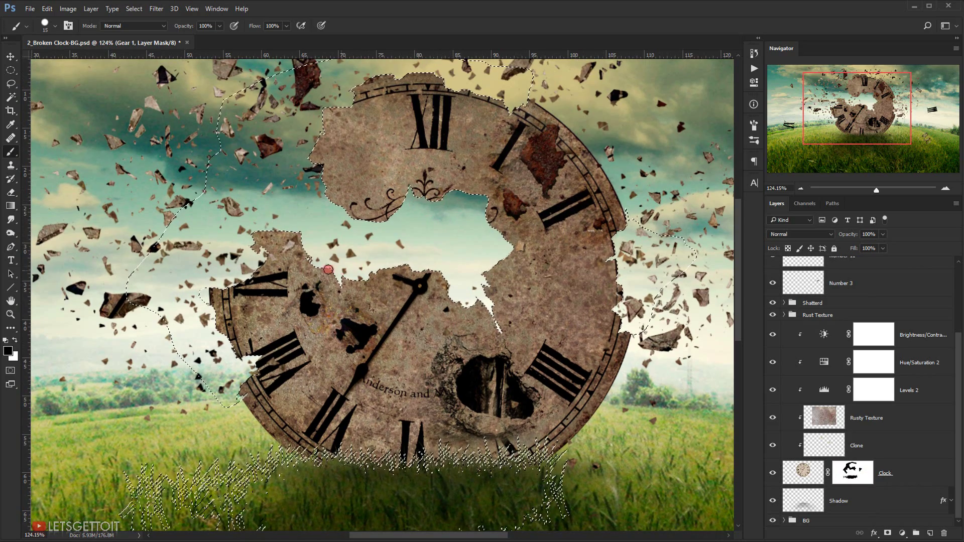
{"action": "left_click_drag", "start_coordinate": [420, 268], "coordinate": [314, 346]}
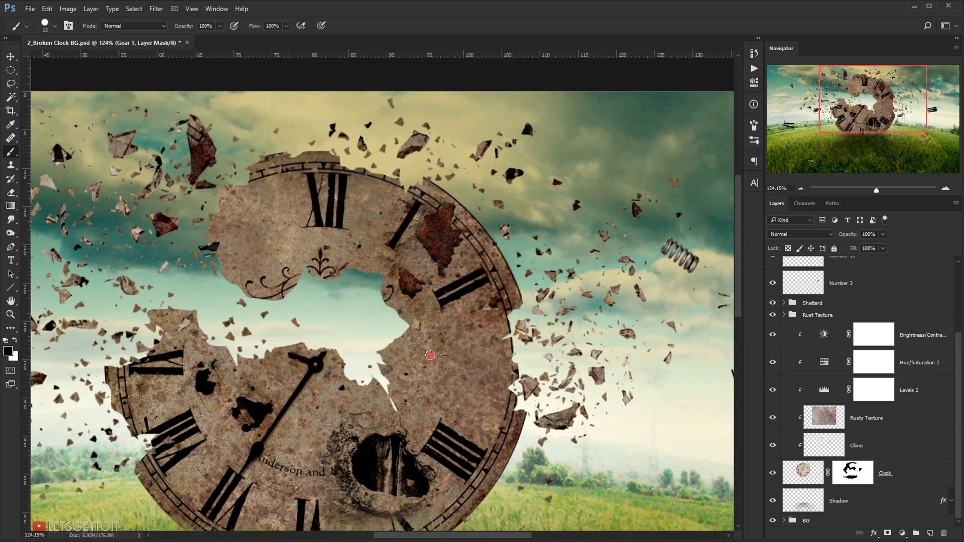
{"action": "scroll", "coordinate": [832, 348], "scroll_direction": "up", "scroll_amount": 3}
{"action": "left_click", "coordinate": [846, 273]}
{"action": "scroll", "coordinate": [355, 383], "scroll_direction": "up", "scroll_amount": 5}
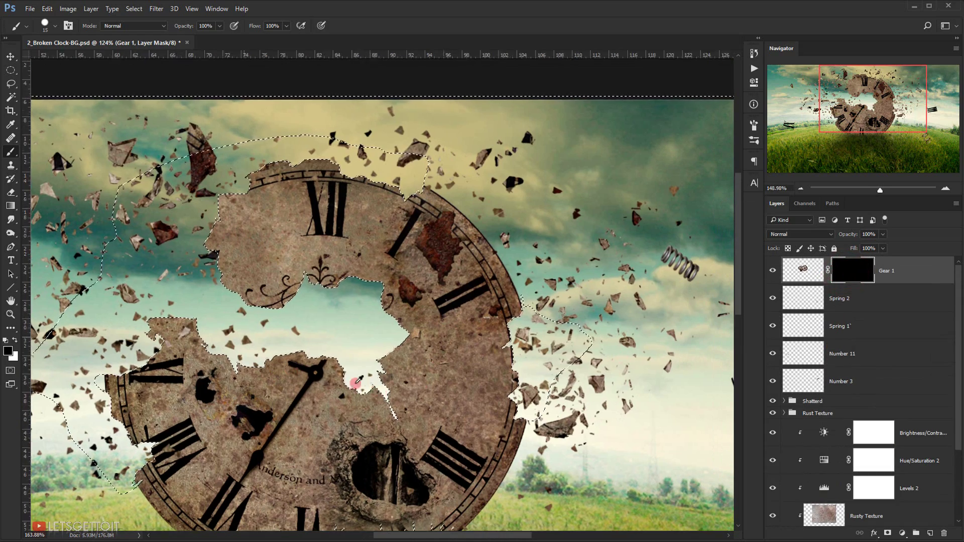
Prepare a 24 px brush with a white foreground and invert the selection to target the clock's missing areas
{"action": "left_click_drag", "start_coordinate": [339, 389], "coordinate": [401, 400]}
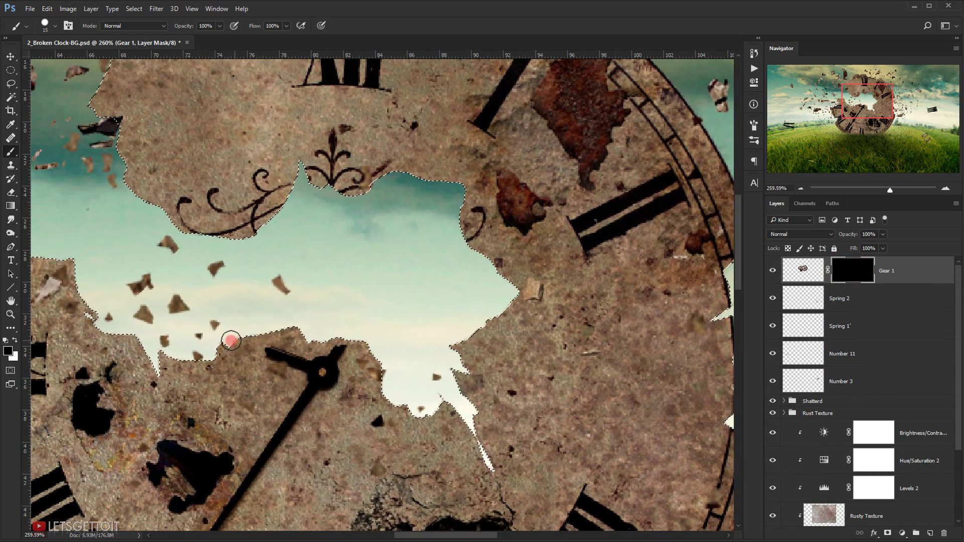
{"action": "right_click", "coordinate": [229, 341], "text": "alt"}
{"action": "left_click_drag", "start_coordinate": [250, 325], "coordinate": [221, 338]}
{"action": "key", "text": "x"}
{"action": "scroll", "coordinate": [457, 317], "scroll_direction": "down", "scroll_amount": 5}
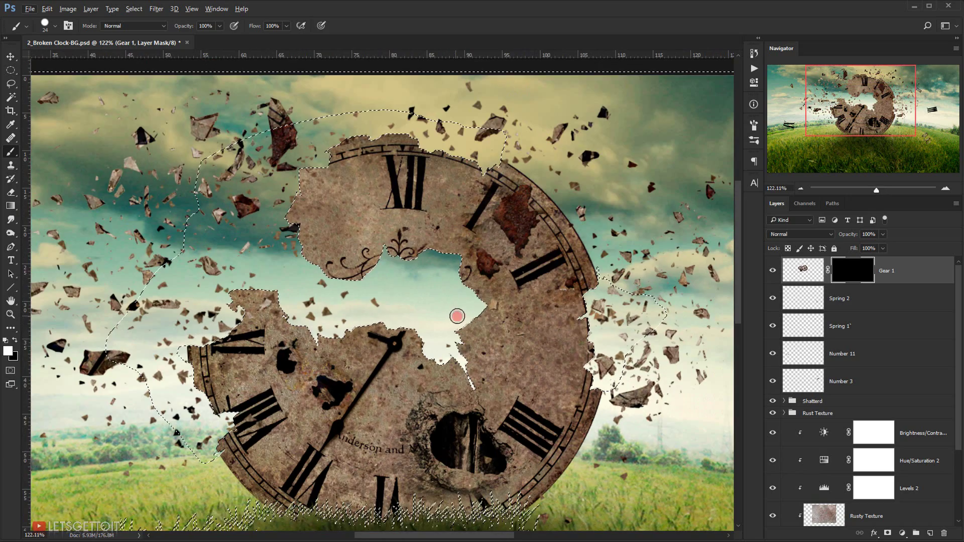
{"action": "key", "text": "ctrl+shift+i"}
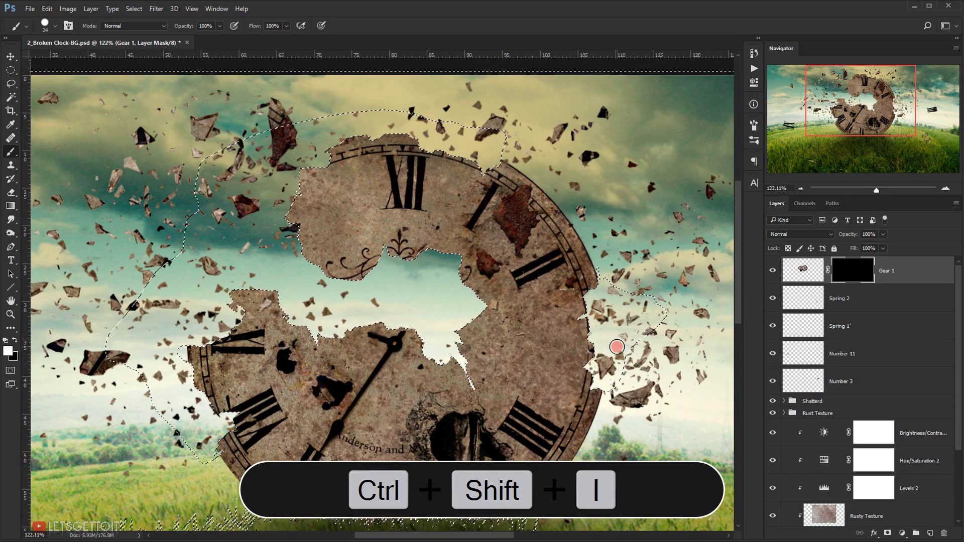
{"action": "scroll", "coordinate": [369, 277], "scroll_direction": "down", "scroll_amount": 5}
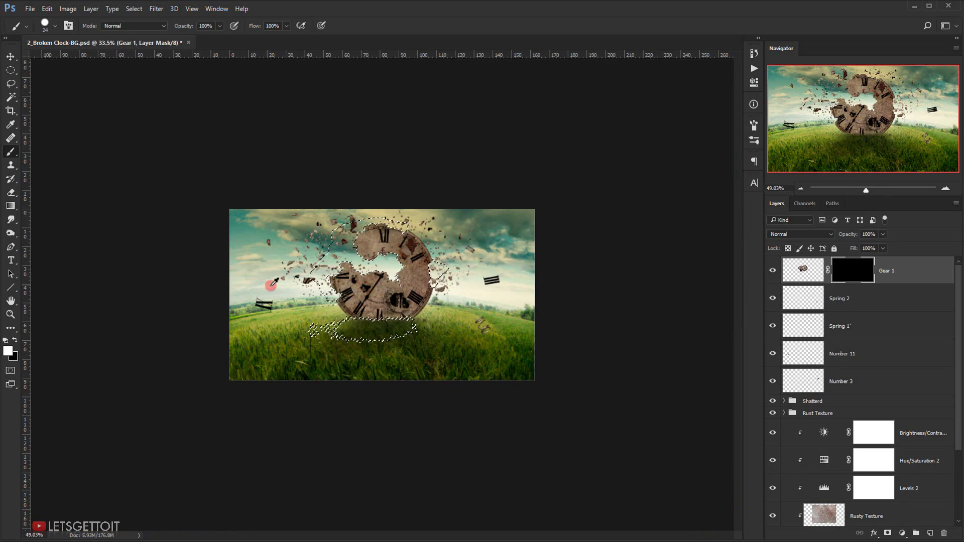
{"action": "scroll", "coordinate": [278, 282], "scroll_direction": "up", "scroll_amount": 4}
{"action": "scroll", "coordinate": [340, 215], "scroll_direction": "up", "scroll_amount": 3}
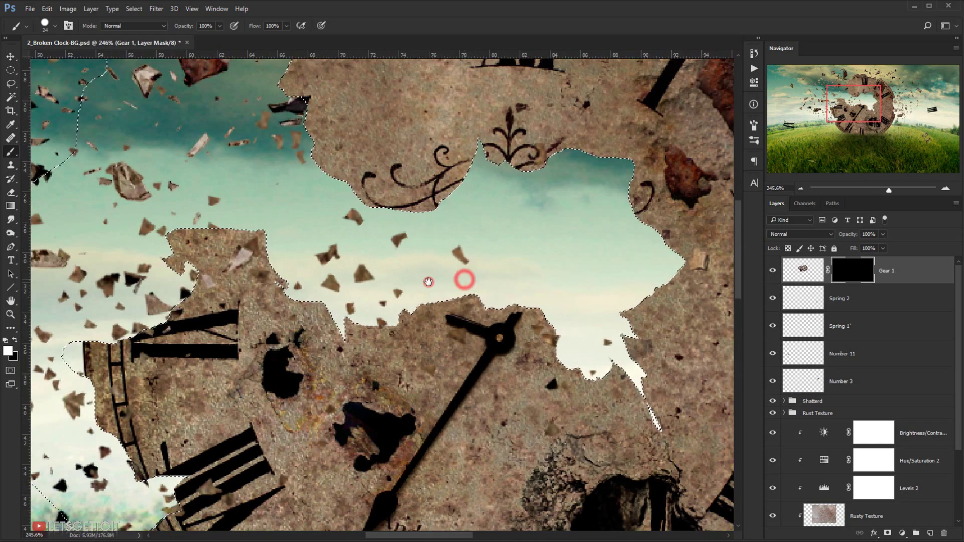
Paint white on the Gear 1 mask across the clock's broken opening, enlarging the brush to 59 px, and deselect
{"action": "scroll", "coordinate": [462, 276], "scroll_direction": "up", "scroll_amount": 1}
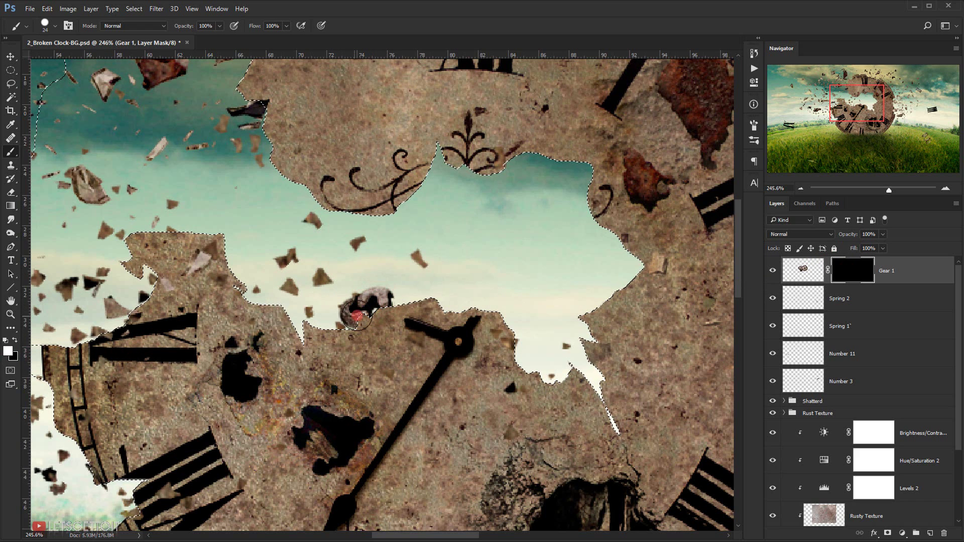
{"action": "mouse_move", "coordinate": [357, 315]}
{"action": "left_mouse_down"}
{"action": "mouse_move", "coordinate": [464, 296]}
{"action": "mouse_move", "coordinate": [428, 279]}
{"action": "mouse_move", "coordinate": [444, 267]}
{"action": "mouse_move", "coordinate": [447, 287]}
{"action": "mouse_move", "coordinate": [388, 268]}
{"action": "mouse_move", "coordinate": [369, 291]}
{"action": "mouse_move", "coordinate": [336, 302]}
{"action": "left_mouse_up"}
{"action": "right_click", "coordinate": [420, 284], "text": "alt"}
{"action": "mouse_move", "coordinate": [482, 261]}
{"action": "left_mouse_down"}
{"action": "mouse_move", "coordinate": [549, 323]}
{"action": "mouse_move", "coordinate": [517, 327]}
{"action": "mouse_move", "coordinate": [571, 359]}
{"action": "mouse_move", "coordinate": [611, 405]}
{"action": "mouse_move", "coordinate": [595, 286]}
{"action": "mouse_move", "coordinate": [602, 245]}
{"action": "mouse_move", "coordinate": [593, 237]}
{"action": "mouse_move", "coordinate": [541, 245]}
{"action": "mouse_move", "coordinate": [508, 225]}
{"action": "left_mouse_up"}
{"action": "mouse_move", "coordinate": [384, 276]}
{"action": "left_mouse_down"}
{"action": "mouse_move", "coordinate": [365, 247]}
{"action": "mouse_move", "coordinate": [340, 253]}
{"action": "mouse_move", "coordinate": [303, 269]}
{"action": "mouse_move", "coordinate": [301, 304]}
{"action": "left_mouse_up"}
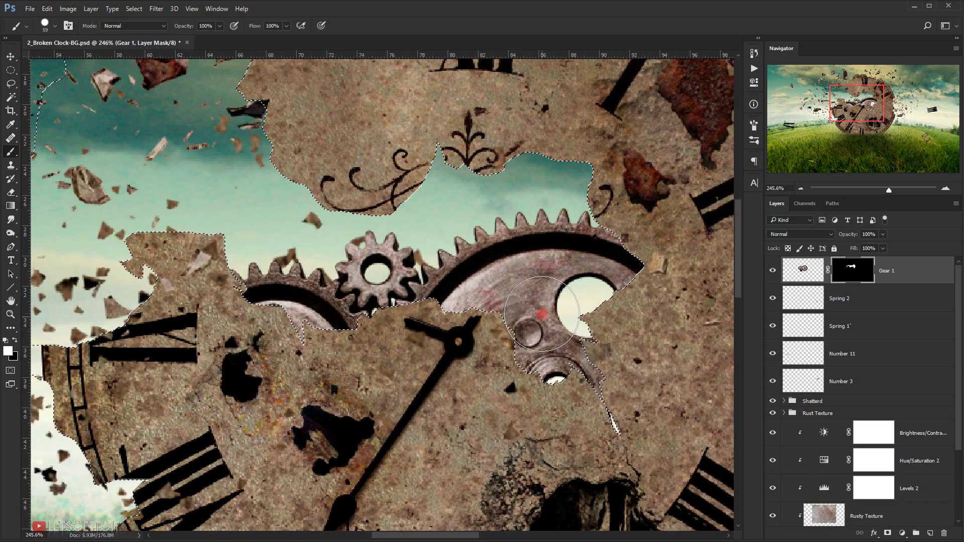
{"action": "key", "text": "ctrl+d"}
{"action": "key", "text": "ctrl+0"}
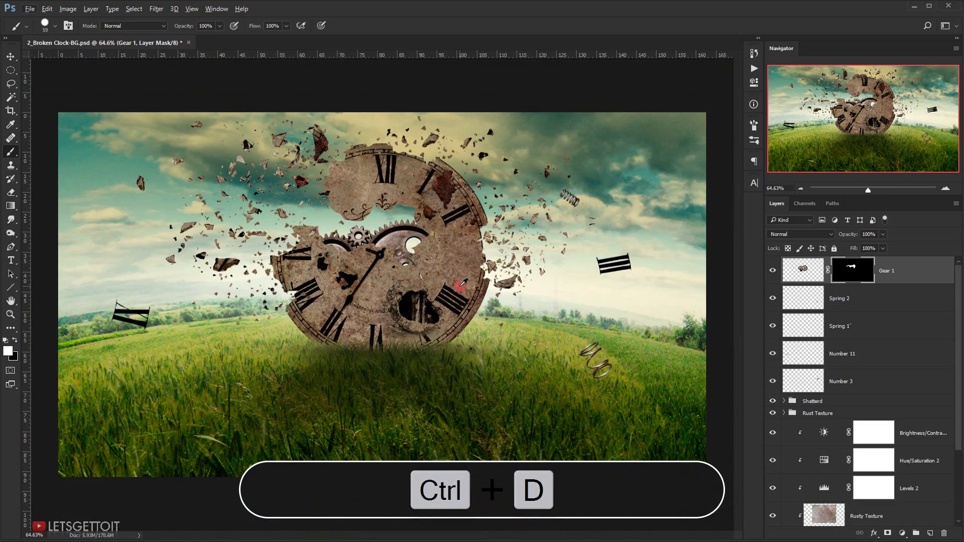
Reveal the gear inside the clock's large rusty hole by painting white on the mask with a soft 26 px brush
{"action": "scroll", "coordinate": [328, 250], "scroll_direction": "up", "scroll_amount": 4}
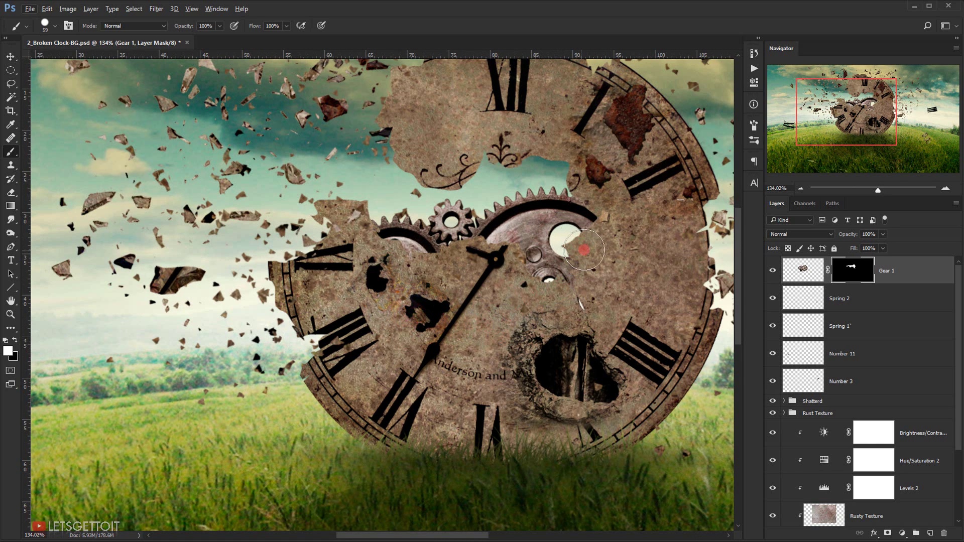
{"action": "scroll", "coordinate": [591, 334], "scroll_direction": "down", "scroll_amount": 2}
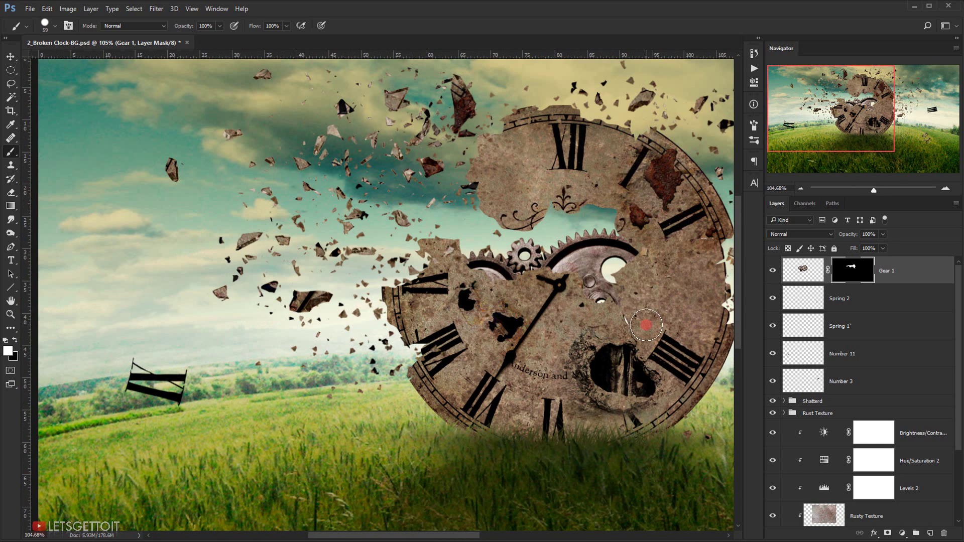
{"action": "scroll", "coordinate": [654, 329], "scroll_direction": "up", "scroll_amount": 3}
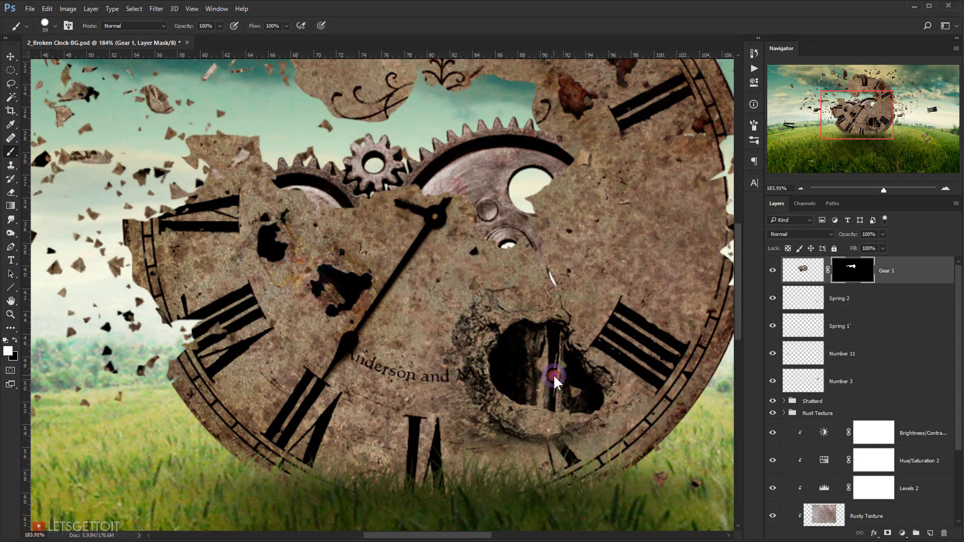
{"action": "mouse_move", "coordinate": [553, 375]}
{"action": "left_mouse_down"}
{"action": "mouse_move", "coordinate": [537, 374]}
{"action": "mouse_move", "coordinate": [543, 308]}
{"action": "left_mouse_up"}
{"action": "scroll", "coordinate": [550, 378], "scroll_direction": "up", "scroll_amount": 1}
{"action": "right_click", "coordinate": [543, 372]}
{"action": "left_click", "coordinate": [532, 371]}
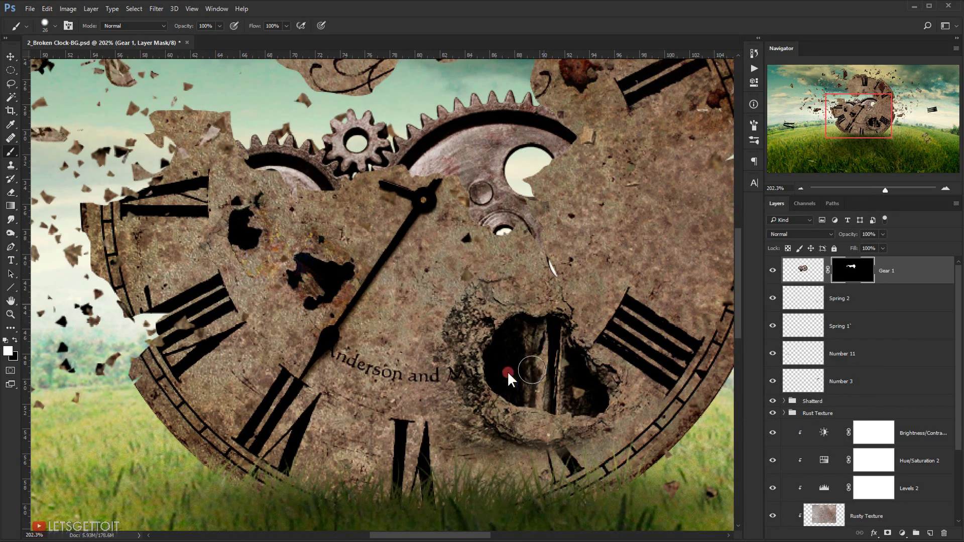
{"action": "scroll", "coordinate": [507, 371], "scroll_direction": "up", "scroll_amount": 5}
{"action": "mouse_move", "coordinate": [541, 342]}
{"action": "left_mouse_down"}
{"action": "mouse_move", "coordinate": [560, 323]}
{"action": "mouse_move", "coordinate": [559, 275]}
{"action": "left_mouse_up"}
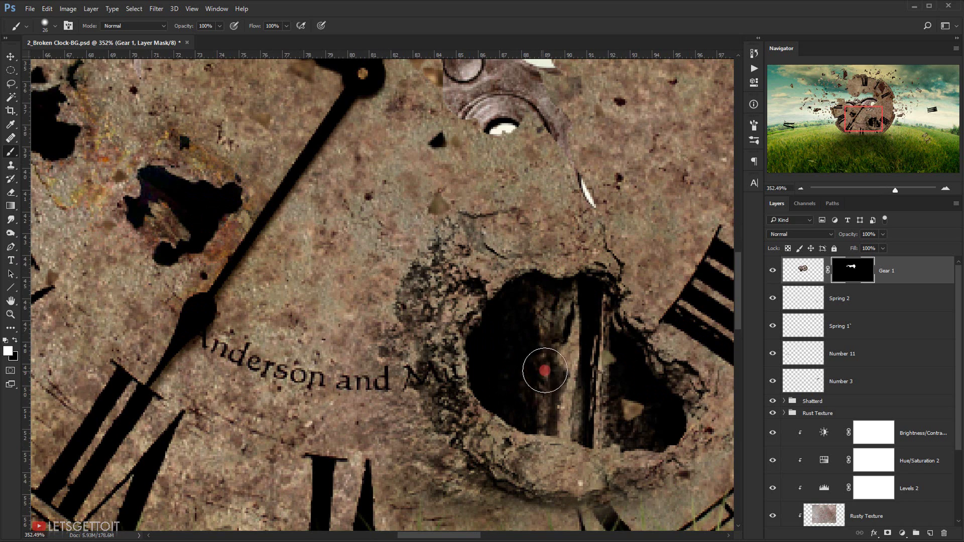
{"action": "mouse_move", "coordinate": [543, 370]}
{"action": "left_mouse_down"}
{"action": "mouse_move", "coordinate": [616, 407]}
{"action": "mouse_move", "coordinate": [559, 358]}
{"action": "mouse_move", "coordinate": [595, 296]}
{"action": "mouse_move", "coordinate": [596, 331]}
{"action": "mouse_move", "coordinate": [639, 384]}
{"action": "mouse_move", "coordinate": [627, 363]}
{"action": "mouse_move", "coordinate": [643, 414]}
{"action": "mouse_move", "coordinate": [526, 340]}
{"action": "mouse_move", "coordinate": [528, 301]}
{"action": "mouse_move", "coordinate": [485, 369]}
{"action": "mouse_move", "coordinate": [547, 411]}
{"action": "mouse_move", "coordinate": [500, 398]}
{"action": "left_mouse_up"}
Clean up the gear's edges around the rusty hole, alternating black and white strokes on the Gear 1 mask
{"action": "key", "text": "x"}
{"action": "left_click_drag", "start_coordinate": [445, 370], "coordinate": [445, 334]}
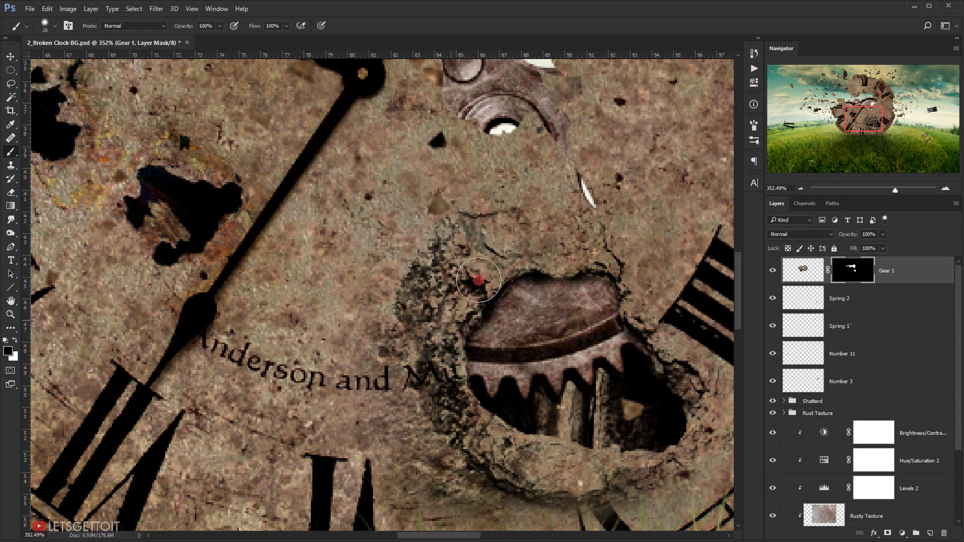
{"action": "key", "text": "x"}
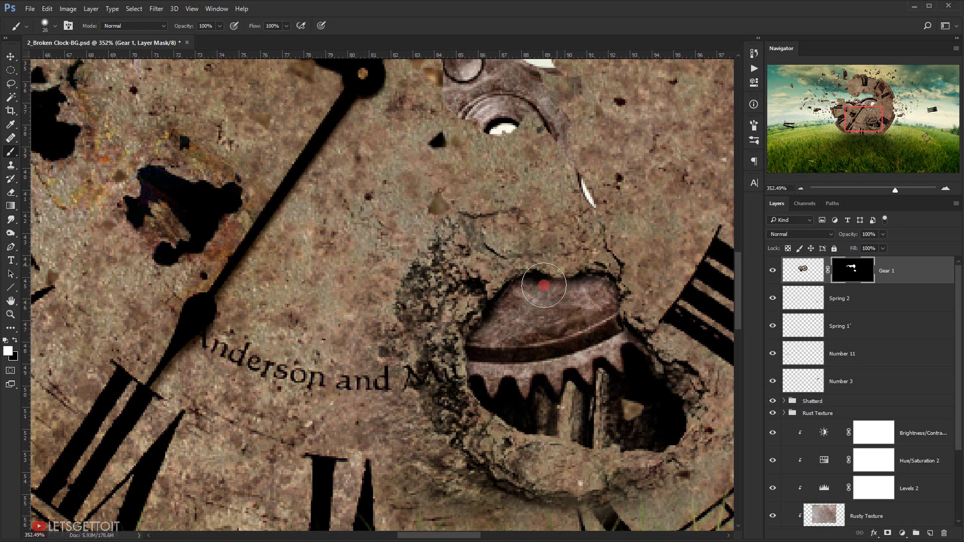
{"action": "left_click_drag", "start_coordinate": [536, 300], "coordinate": [576, 307]}
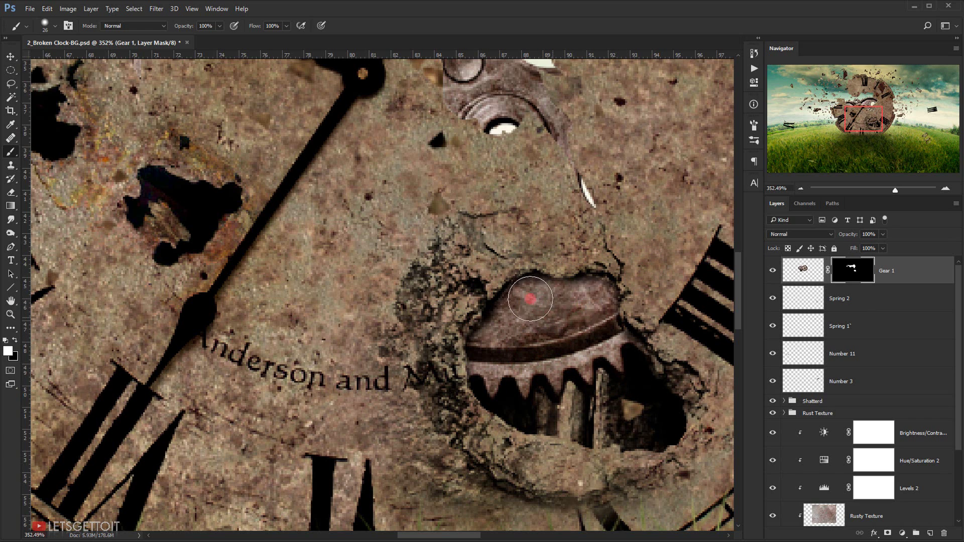
{"action": "key", "text": "x"}
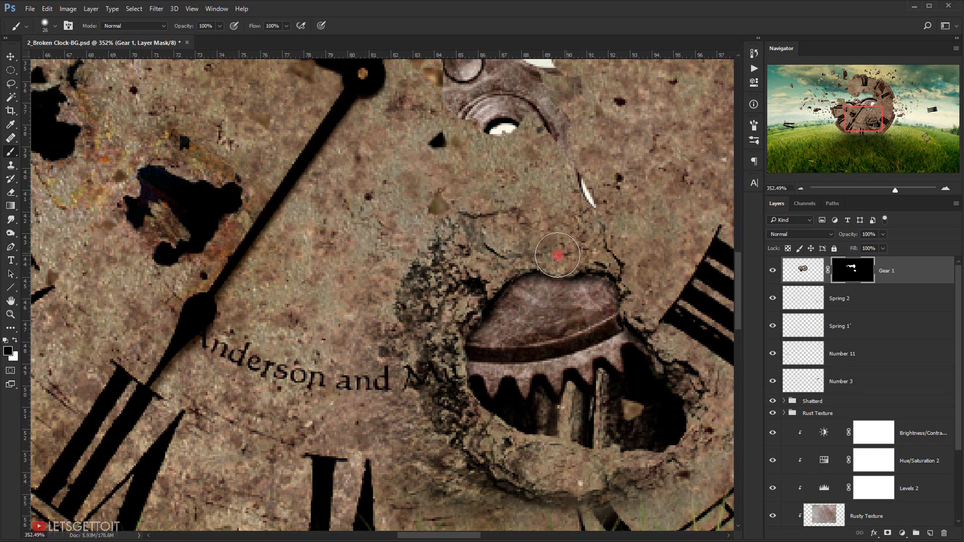
{"action": "mouse_move", "coordinate": [580, 246]}
{"action": "left_mouse_down"}
{"action": "mouse_move", "coordinate": [512, 274]}
{"action": "mouse_move", "coordinate": [503, 320]}
{"action": "mouse_move", "coordinate": [454, 317]}
{"action": "mouse_move", "coordinate": [455, 411]}
{"action": "mouse_move", "coordinate": [445, 369]}
{"action": "left_mouse_up"}
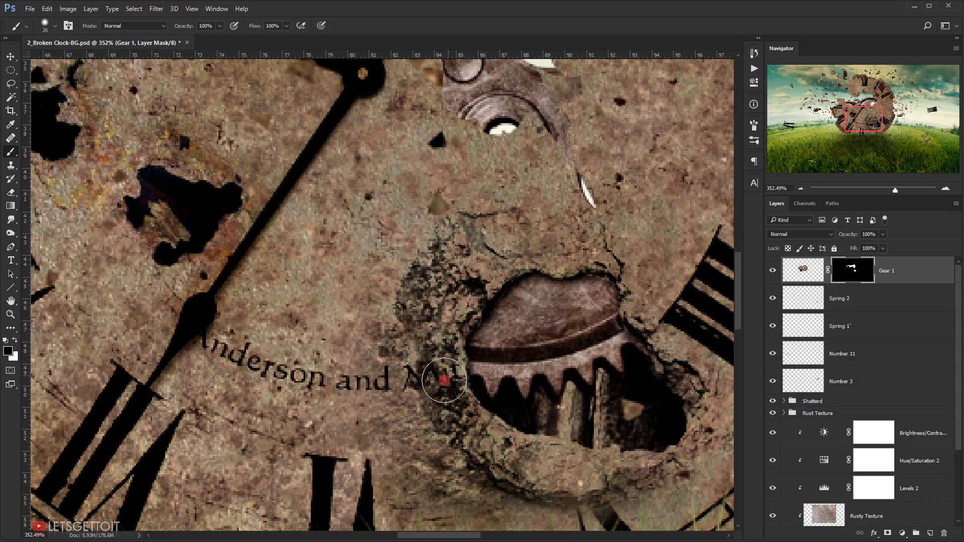
{"action": "scroll", "coordinate": [444, 380], "scroll_direction": "down", "scroll_amount": 8}
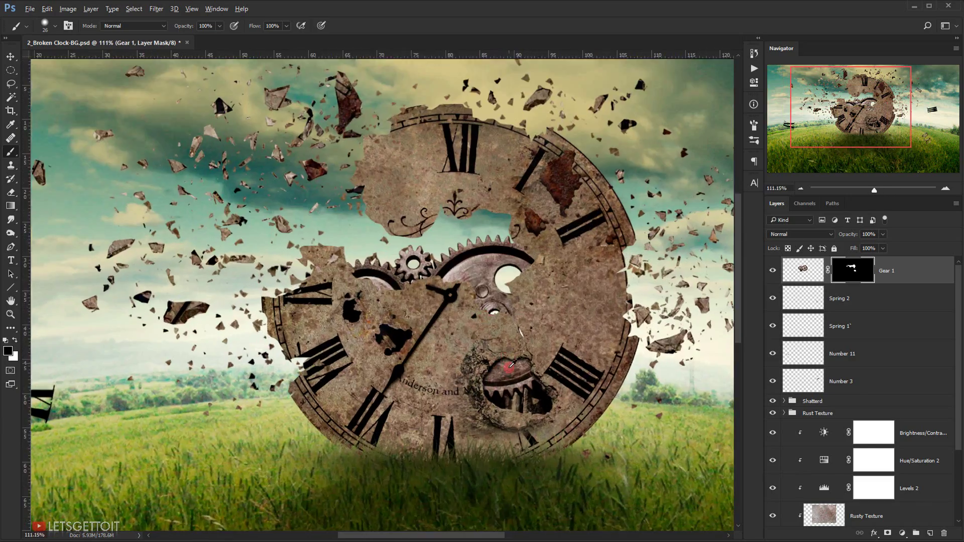
{"action": "scroll", "coordinate": [510, 366], "scroll_direction": "up", "scroll_amount": 6}
{"action": "mouse_move", "coordinate": [572, 429]}
{"action": "left_mouse_down"}
{"action": "mouse_move", "coordinate": [554, 386]}
{"action": "mouse_move", "coordinate": [570, 408]}
{"action": "mouse_move", "coordinate": [568, 391]}
{"action": "mouse_move", "coordinate": [586, 426]}
{"action": "left_mouse_up"}
{"action": "key", "text": "x"}
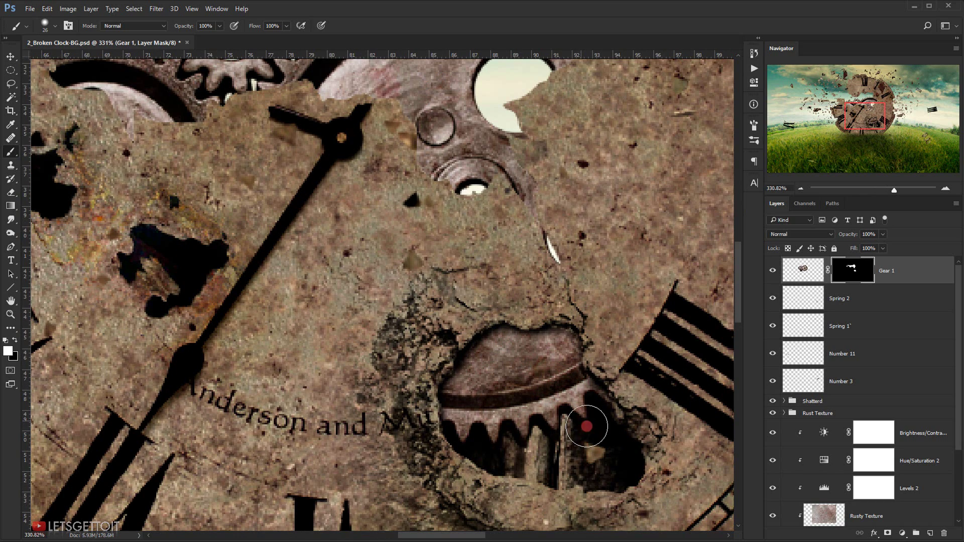
{"action": "left_click_drag", "start_coordinate": [440, 400], "coordinate": [540, 382]}
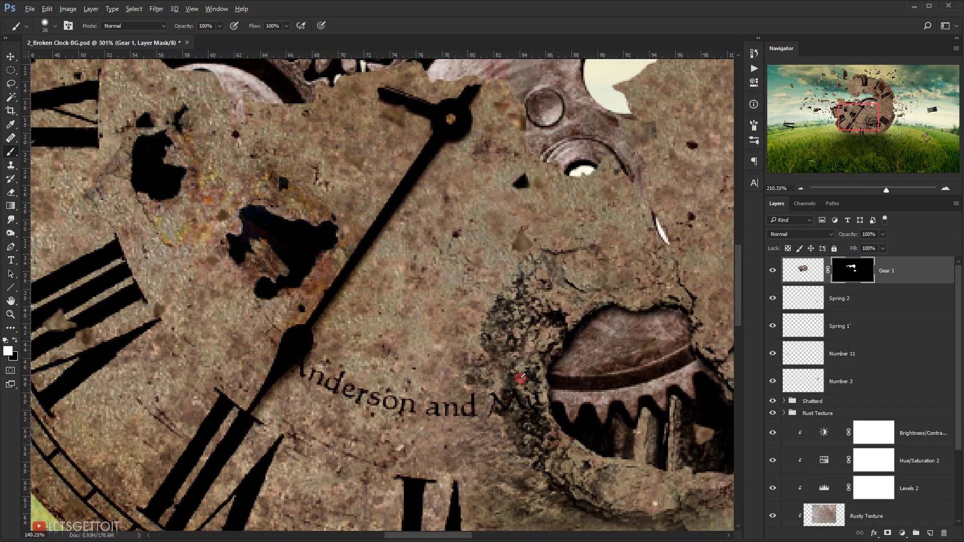
Reveal gears in the dark hole beside the long clock hand and trim the spill with a 15 px black brush
{"action": "scroll", "coordinate": [521, 383], "scroll_direction": "down", "scroll_amount": 6}
{"action": "scroll", "coordinate": [434, 301], "scroll_direction": "up", "scroll_amount": 6}
{"action": "scroll", "coordinate": [475, 448], "scroll_direction": "up", "scroll_amount": 6}
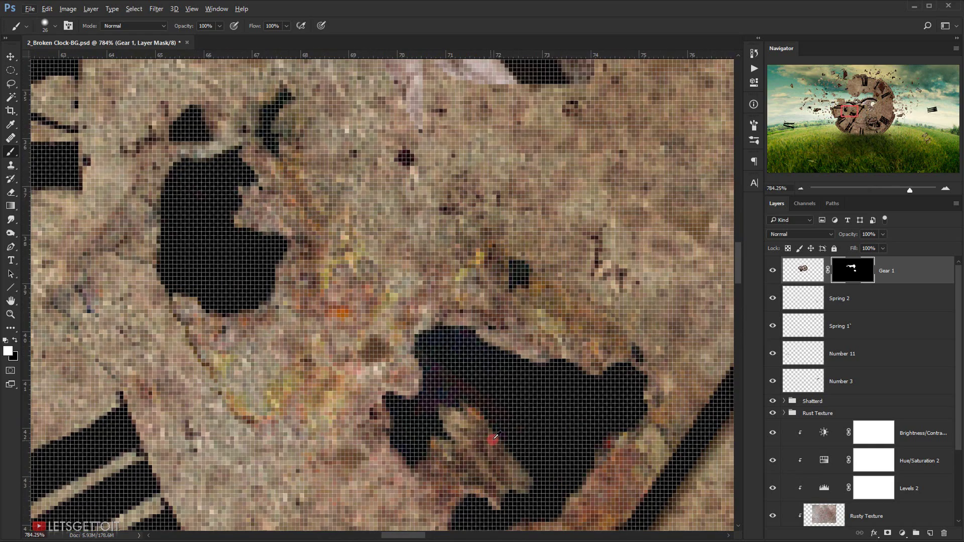
{"action": "left_click_drag", "start_coordinate": [491, 441], "coordinate": [479, 431]}
{"action": "mouse_move", "coordinate": [472, 399]}
{"action": "left_mouse_down"}
{"action": "mouse_move", "coordinate": [506, 418]}
{"action": "mouse_move", "coordinate": [556, 413]}
{"action": "mouse_move", "coordinate": [476, 396]}
{"action": "mouse_move", "coordinate": [442, 427]}
{"action": "mouse_move", "coordinate": [481, 465]}
{"action": "mouse_move", "coordinate": [531, 457]}
{"action": "mouse_move", "coordinate": [510, 395]}
{"action": "mouse_move", "coordinate": [536, 383]}
{"action": "mouse_move", "coordinate": [486, 447]}
{"action": "left_mouse_up"}
{"action": "key", "text": "bracketleft"}
{"action": "key", "text": "bracketleft"}
{"action": "key", "text": "x"}
{"action": "left_click_drag", "start_coordinate": [512, 501], "coordinate": [490, 481]}
{"action": "scroll", "coordinate": [553, 470], "scroll_direction": "down", "scroll_amount": 5}
{"action": "scroll", "coordinate": [528, 445], "scroll_direction": "up", "scroll_amount": 4}
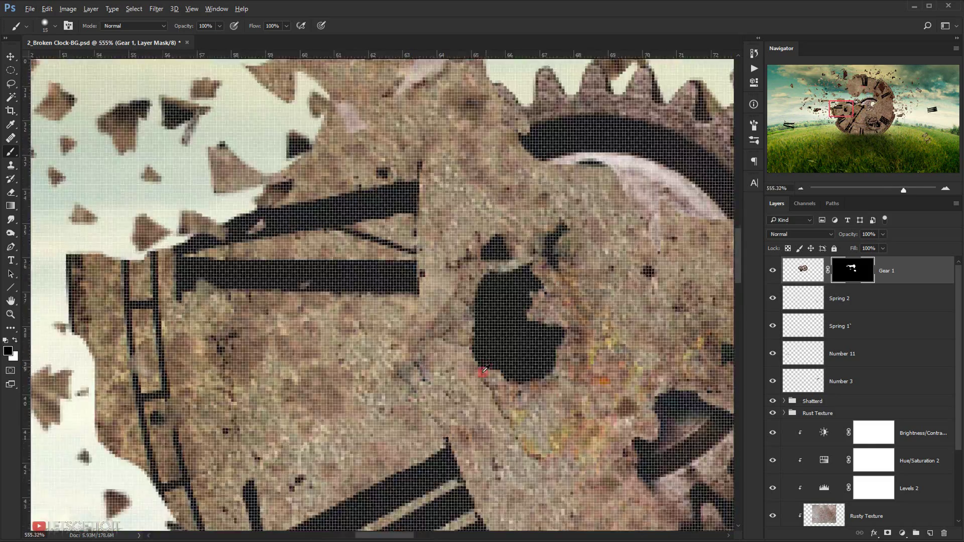
Paint the Gear 1 mask white and black to show gears in the small dark hole near numeral IX
{"action": "left_click_drag", "start_coordinate": [532, 304], "coordinate": [635, 351]}
{"action": "key", "text": "x"}
{"action": "left_click_drag", "start_coordinate": [592, 393], "coordinate": [633, 376]}
{"action": "mouse_move", "coordinate": [614, 338]}
{"action": "left_mouse_down"}
{"action": "mouse_move", "coordinate": [598, 351]}
{"action": "mouse_move", "coordinate": [640, 348]}
{"action": "mouse_move", "coordinate": [647, 322]}
{"action": "left_mouse_up"}
{"action": "key", "text": "x"}
{"action": "key", "text": "x"}
{"action": "left_click_drag", "start_coordinate": [598, 389], "coordinate": [626, 402]}
Touch up the mask around the small hole near numeral IX with a 7 px brush
{"action": "scroll", "coordinate": [617, 373], "scroll_direction": "down", "scroll_amount": 6}
{"action": "scroll", "coordinate": [598, 363], "scroll_direction": "up", "scroll_amount": 5}
{"action": "scroll", "coordinate": [624, 357], "scroll_direction": "up", "scroll_amount": 5}
{"action": "key", "text": "bracketleft"}
{"action": "key", "text": "bracketleft"}
{"action": "key", "text": "bracketleft"}
{"action": "key", "text": "bracketleft"}
{"action": "key", "text": "x"}
{"action": "left_click_drag", "start_coordinate": [645, 321], "coordinate": [662, 318]}
{"action": "scroll", "coordinate": [686, 325], "scroll_direction": "down", "scroll_amount": 5}
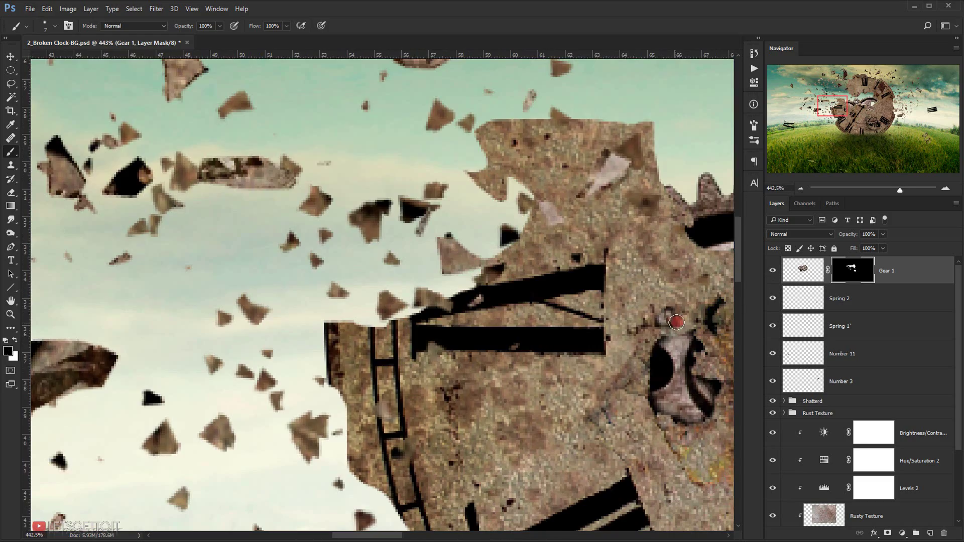
{"action": "key", "text": "x"}
{"action": "scroll", "coordinate": [666, 325], "scroll_direction": "down", "scroll_amount": 2}
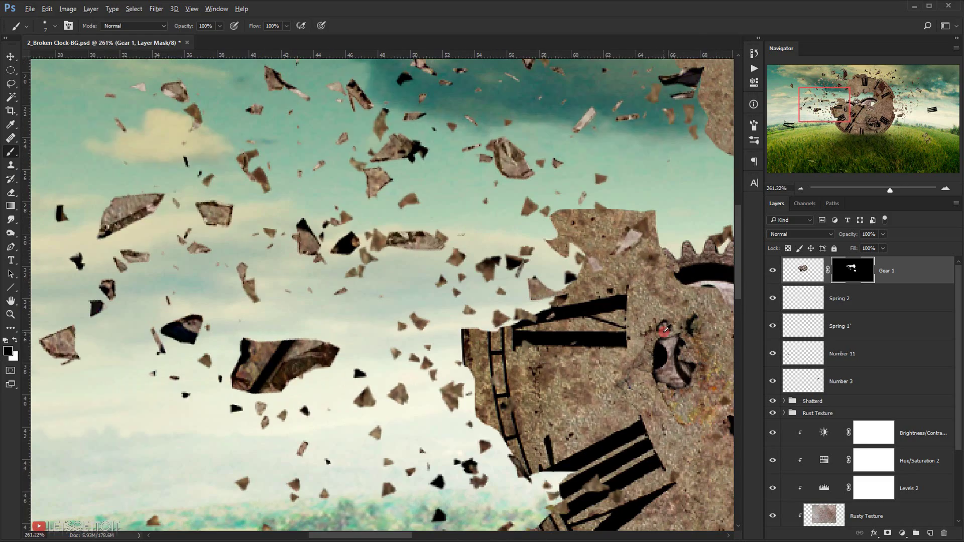
Select the Spring 1' layer, check the gears across the clock, and switch to the Tutorial folder in File Explorer
{"action": "key", "text": "ctrl+0"}
{"action": "right_click", "coordinate": [771, 319]}
{"action": "left_click", "coordinate": [619, 33]}
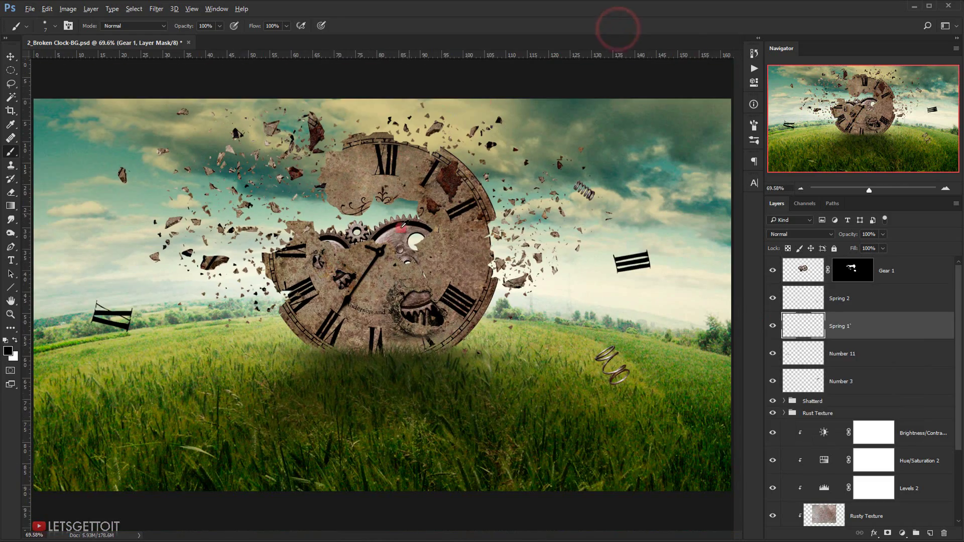
{"action": "scroll", "coordinate": [392, 227], "scroll_direction": "up", "scroll_amount": 4}
{"action": "scroll", "coordinate": [338, 303], "scroll_direction": "down", "scroll_amount": 1}
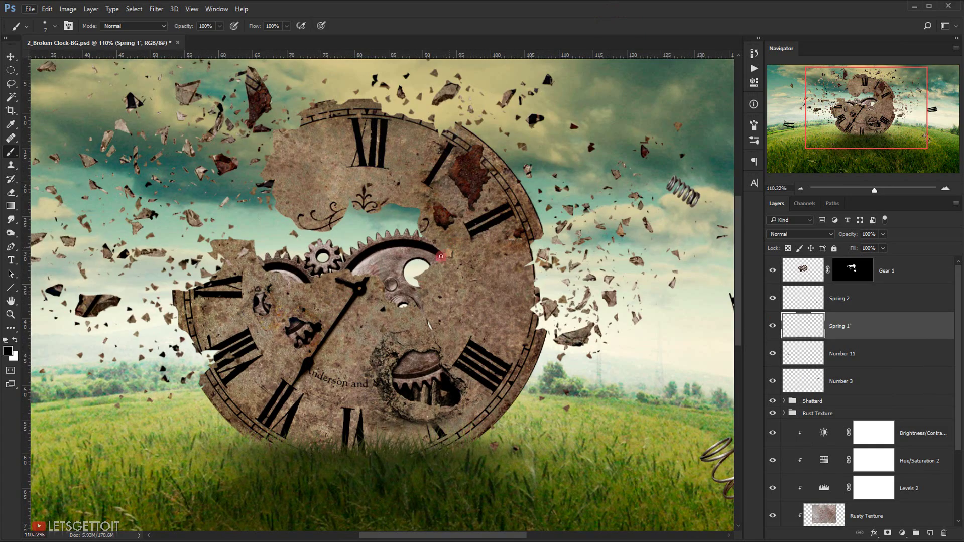
{"action": "key", "text": "ctrl+0"}
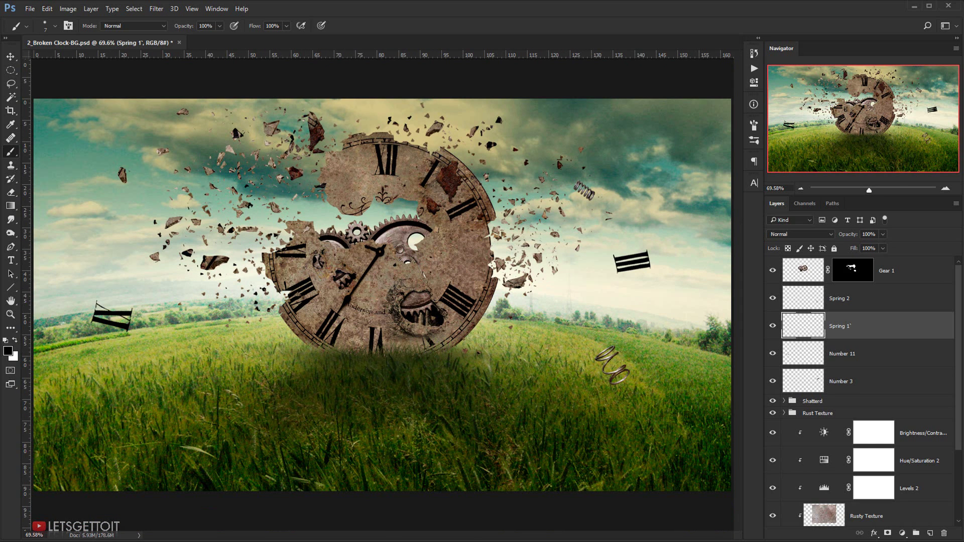
{"action": "key", "text": "alt+Tab"}
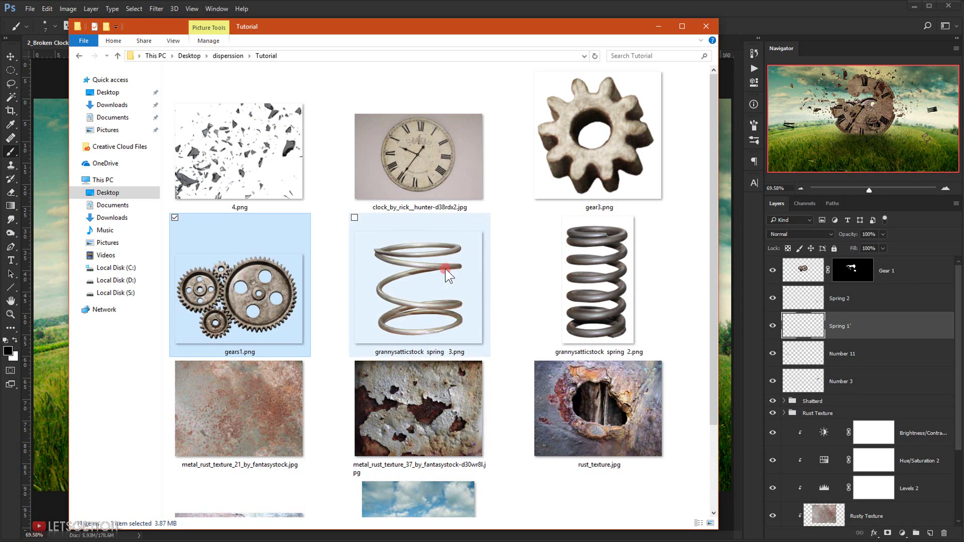
Open gear3.png and move the gear into the 2_Broken Clock-BG.psd document with the Move tool
{"action": "double_click", "coordinate": [626, 144]}
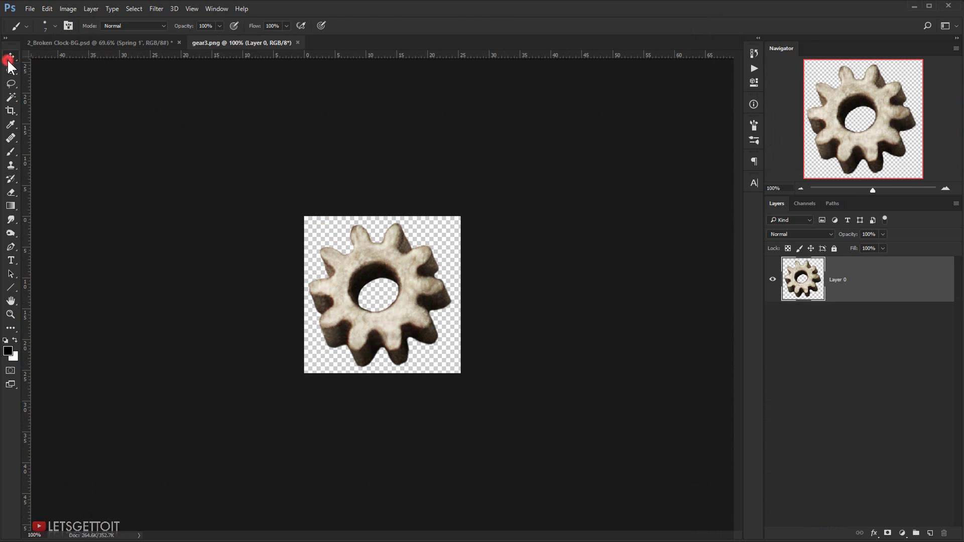
{"action": "left_click", "coordinate": [9, 60]}
{"action": "left_click_drag", "start_coordinate": [419, 334], "coordinate": [236, 196]}
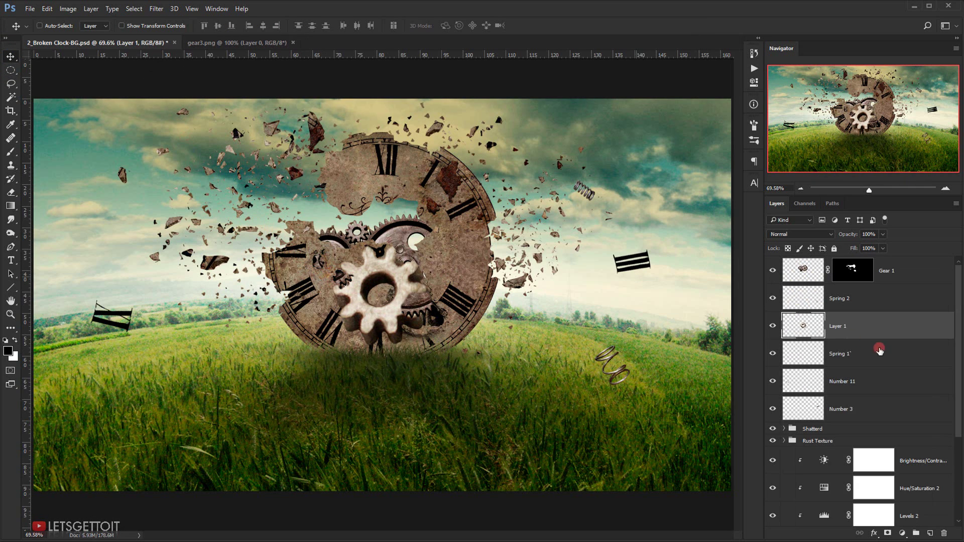
Place the new gear layer above Gear 1 in the layer stack and rename it GEar 2
{"action": "left_click_drag", "start_coordinate": [829, 340], "coordinate": [842, 262]}
{"action": "double_click", "coordinate": [839, 271]}
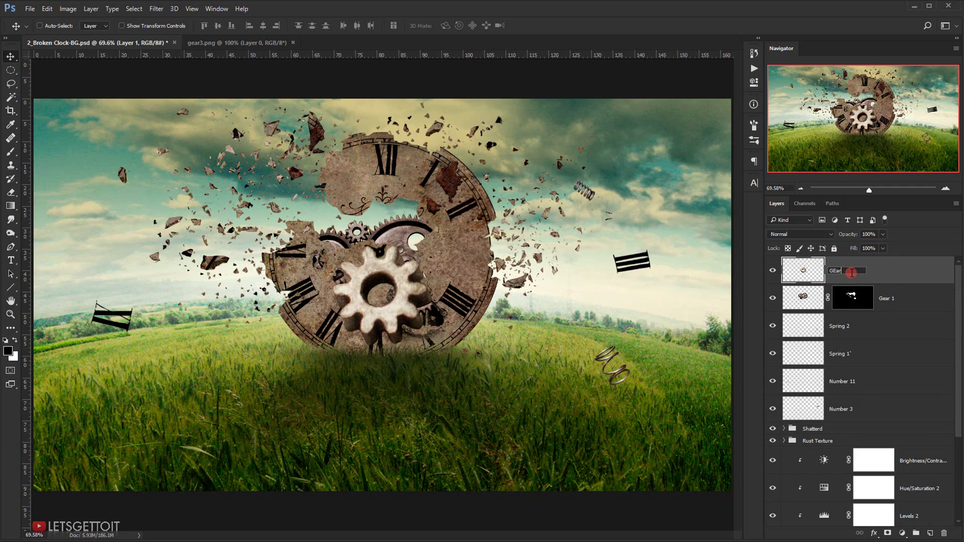
{"action": "key", "text": "ctrl"}
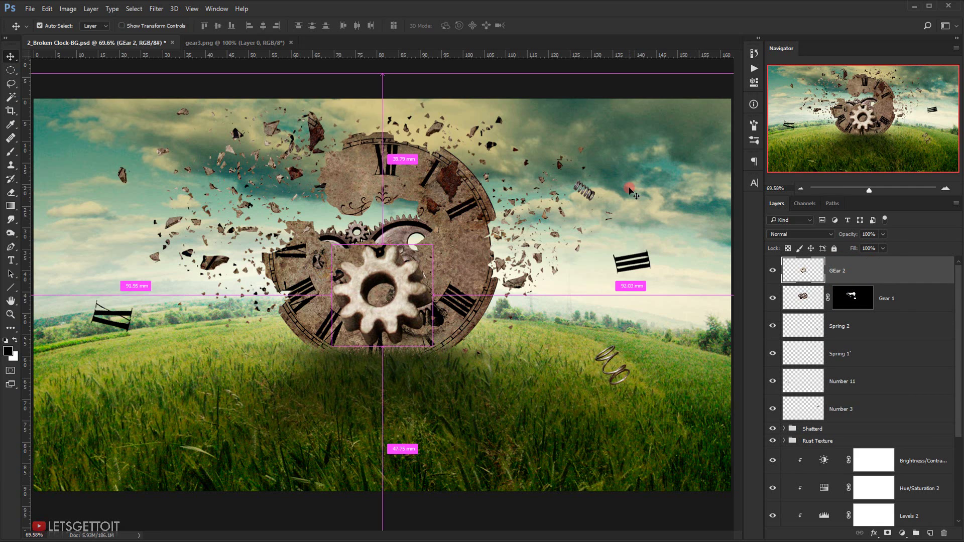
Scale the new gear down to about 12%, rotate it, and place it among the debris in the sky beside the clock's broken upper edge
{"action": "key", "text": "ctrl+t"}
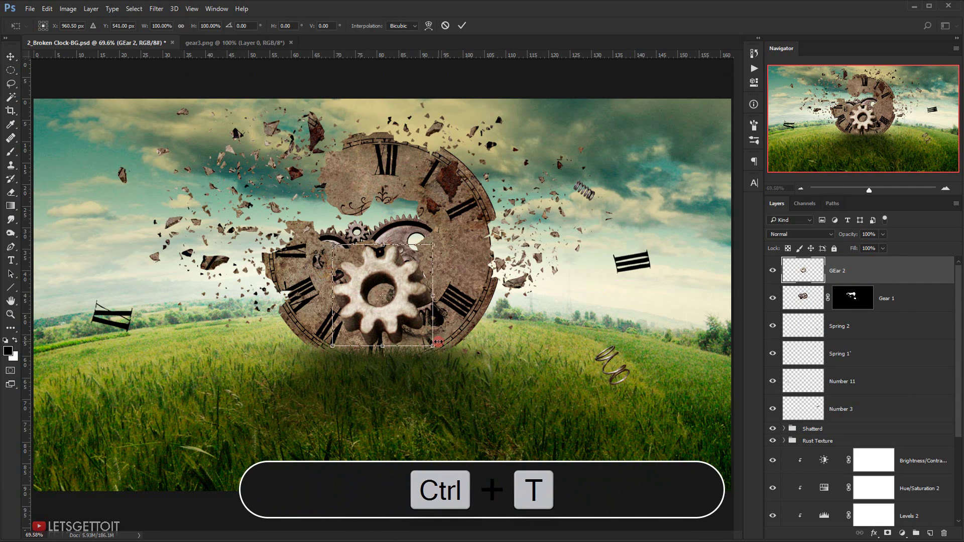
{"action": "left_click_drag", "start_coordinate": [432, 346], "coordinate": [400, 312]}
{"action": "left_click_drag", "start_coordinate": [353, 282], "coordinate": [233, 94]}
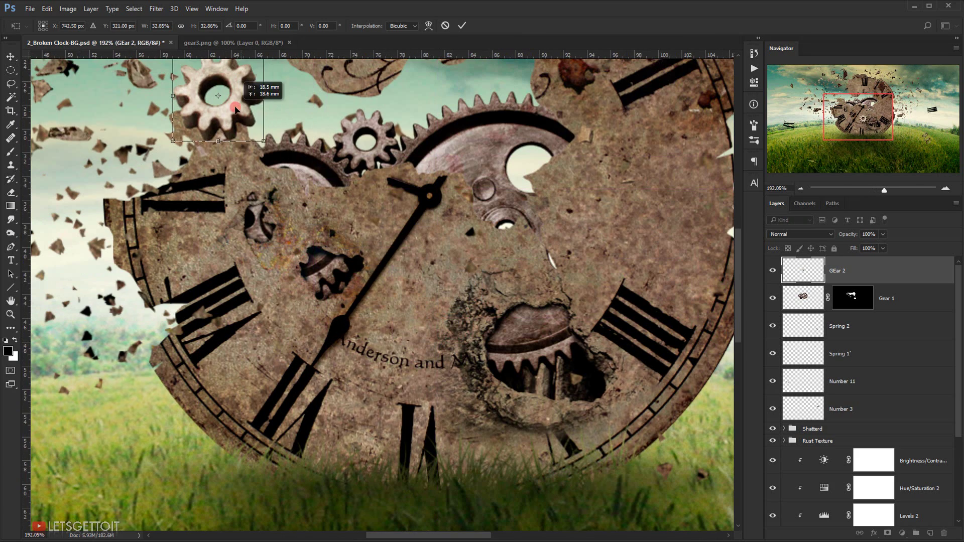
{"action": "left_click_drag", "start_coordinate": [261, 137], "coordinate": [380, 245]}
{"action": "left_click_drag", "start_coordinate": [390, 186], "coordinate": [351, 161]}
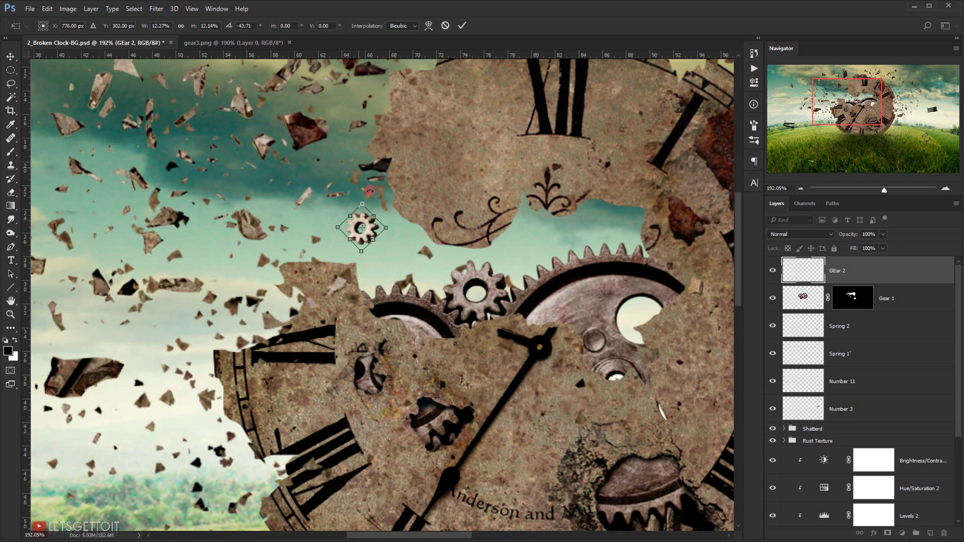
{"action": "left_click_drag", "start_coordinate": [388, 194], "coordinate": [313, 252]}
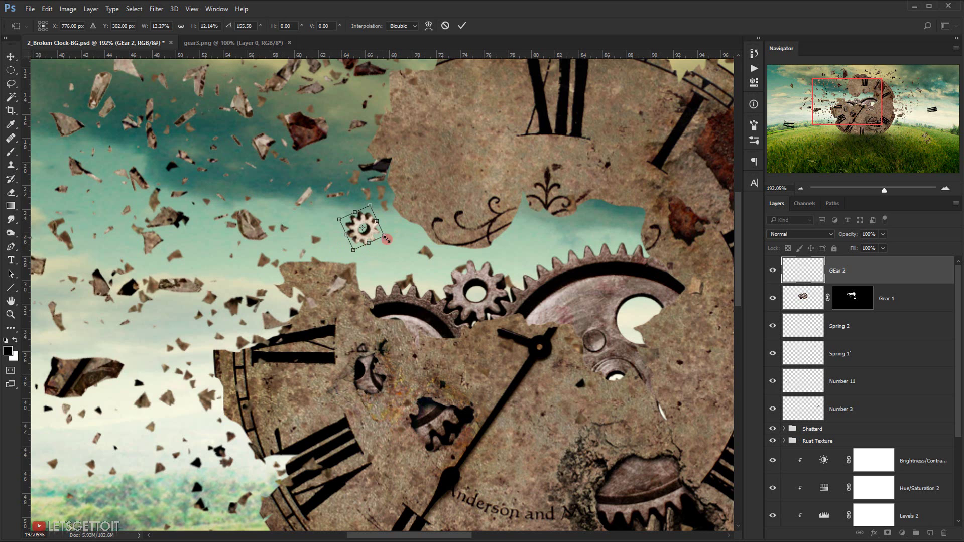
{"action": "left_click_drag", "start_coordinate": [398, 232], "coordinate": [357, 234]}
{"action": "key", "text": "Return"}
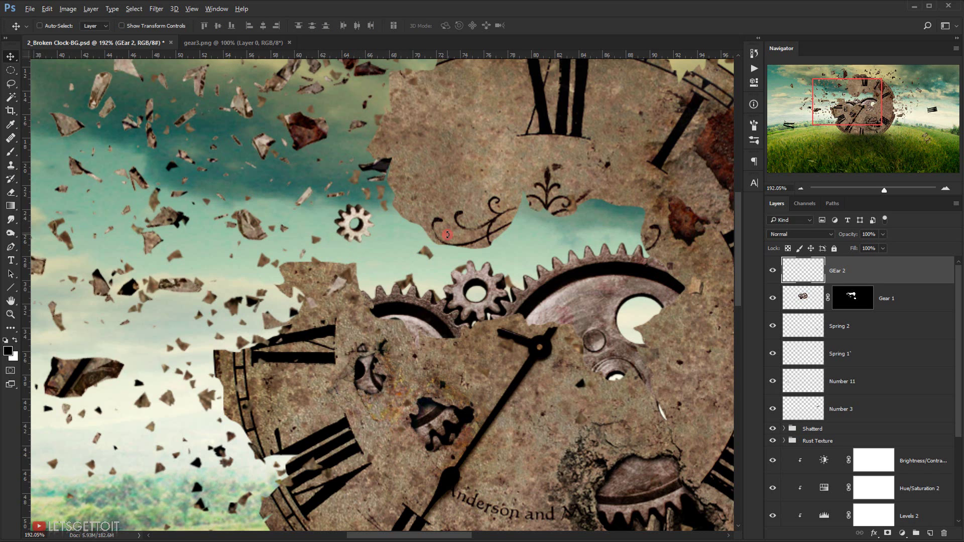
Apply a Motion Blur to the small flying gear with an angle of -42° and a distance of 3 pixels
{"action": "scroll", "coordinate": [448, 235], "scroll_direction": "down", "scroll_amount": 4}
{"action": "scroll", "coordinate": [428, 234], "scroll_direction": "up", "scroll_amount": 5}
{"action": "left_click_drag", "start_coordinate": [428, 235], "coordinate": [363, 256]}
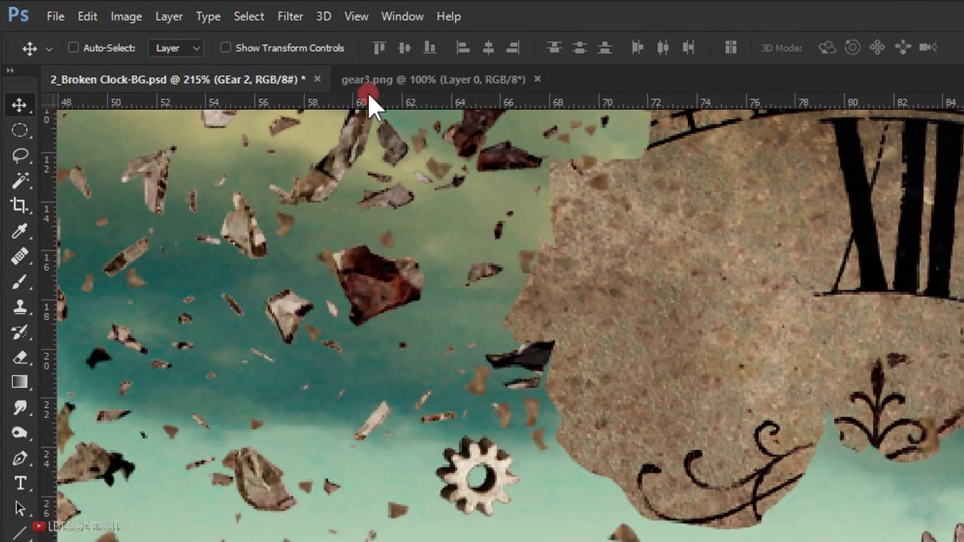
{"action": "left_click", "coordinate": [156, 8]}
{"action": "mouse_move", "coordinate": [398, 259]}
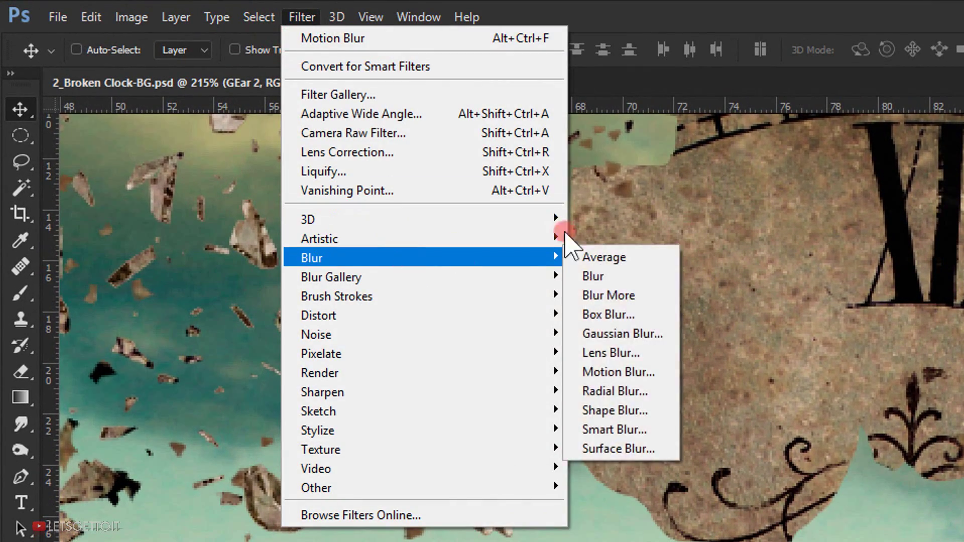
{"action": "left_click", "coordinate": [657, 371]}
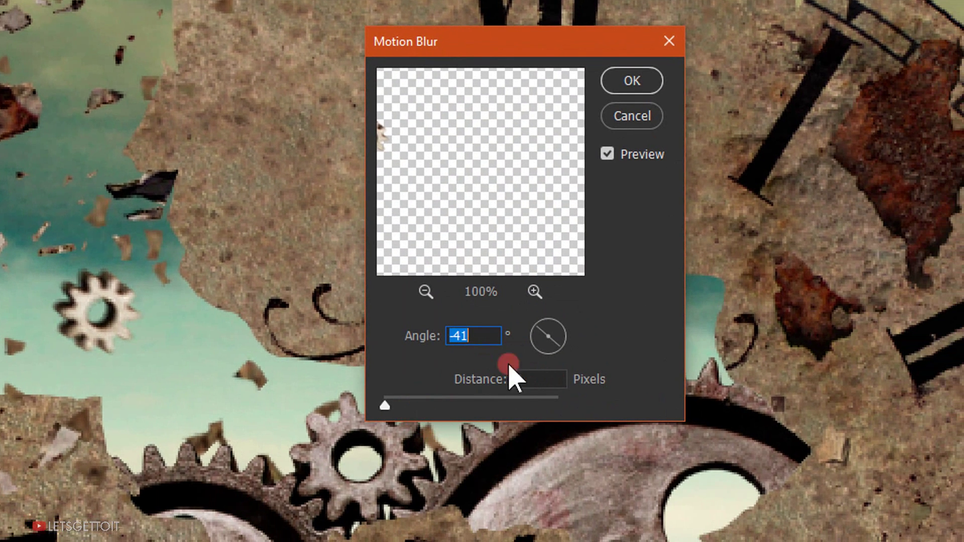
{"action": "left_click", "coordinate": [760, 434]}
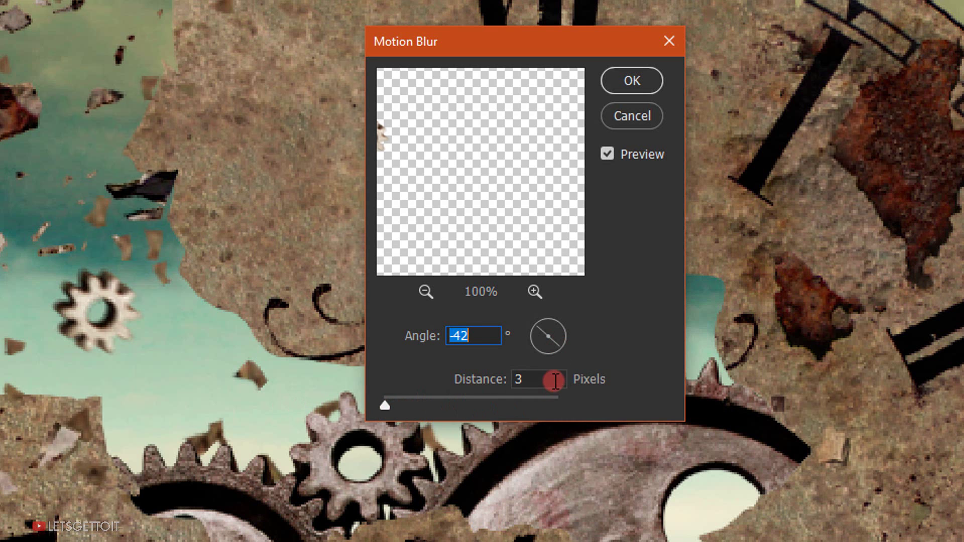
{"action": "left_click", "coordinate": [628, 86]}
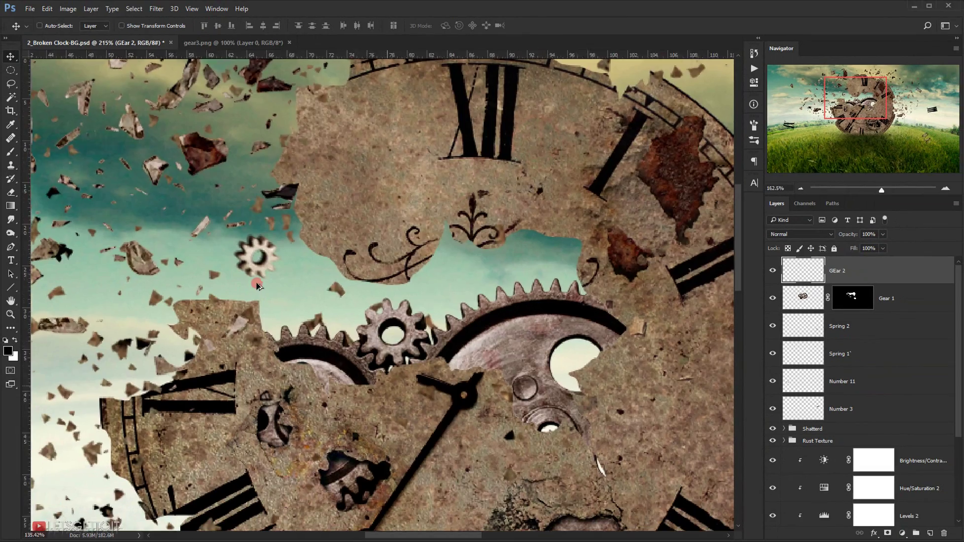
Adjust the small gear's contrast with Levels, setting the midtone input to 0.84 and the white input to 245
{"action": "scroll", "coordinate": [257, 283], "scroll_direction": "down", "scroll_amount": 3}
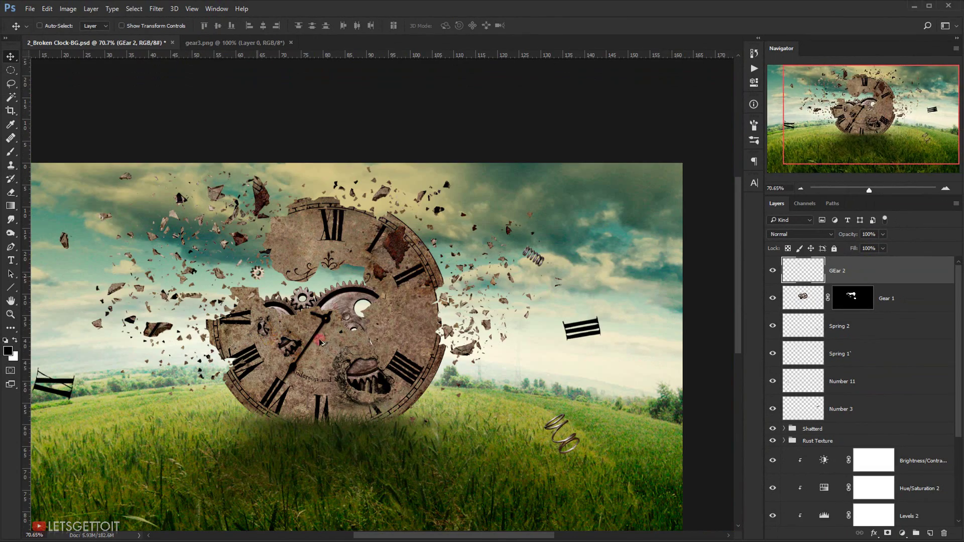
{"action": "scroll", "coordinate": [293, 310], "scroll_direction": "up", "scroll_amount": 4}
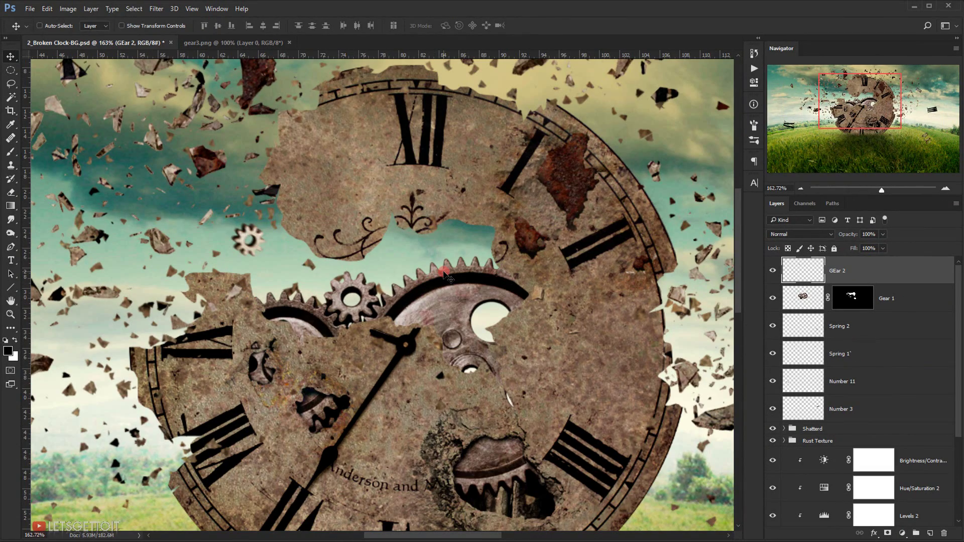
{"action": "key", "text": "ctrl+l"}
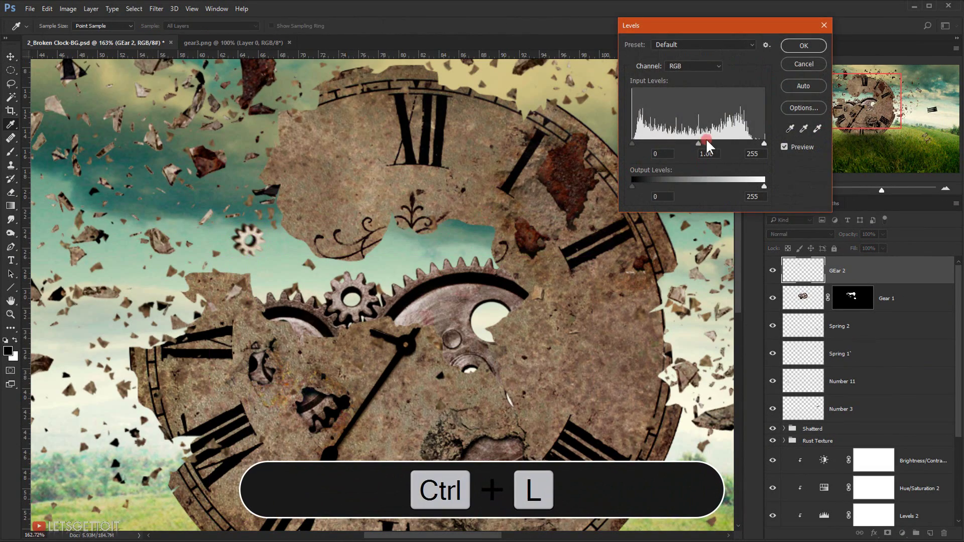
{"action": "left_click_drag", "start_coordinate": [707, 141], "coordinate": [758, 143]}
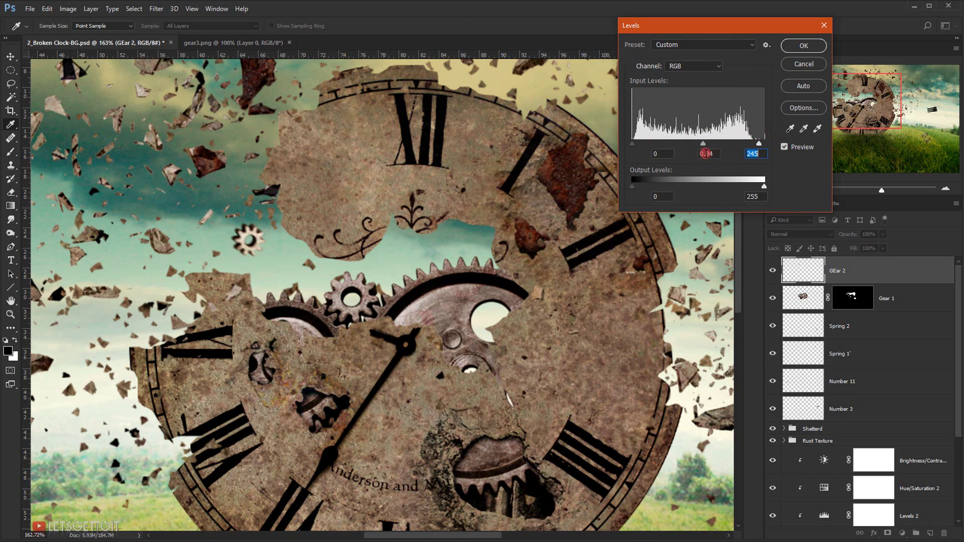
{"action": "left_click", "coordinate": [753, 147]}
{"action": "left_click", "coordinate": [806, 46]}
{"action": "key", "text": "ctrl+0"}
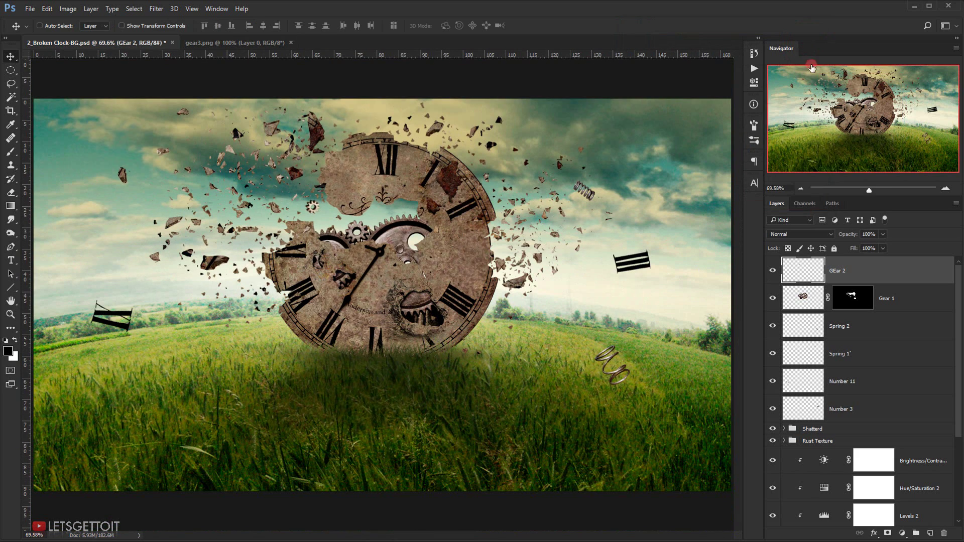